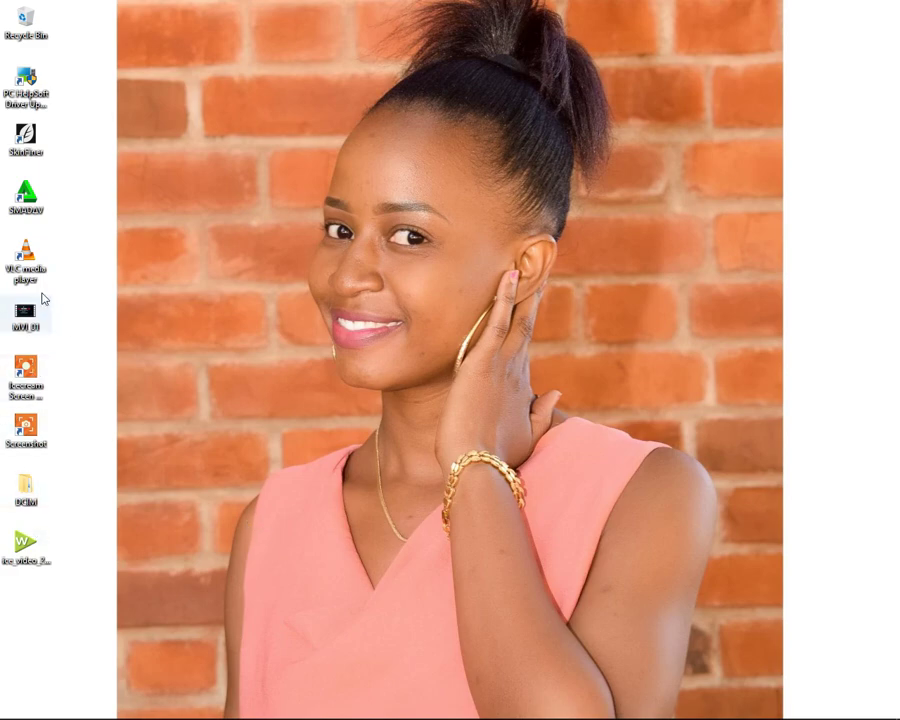
Play Green_Screen_Witch_Entry from Documents full-size in VLC, then close it.
mouse_move(55, 718)
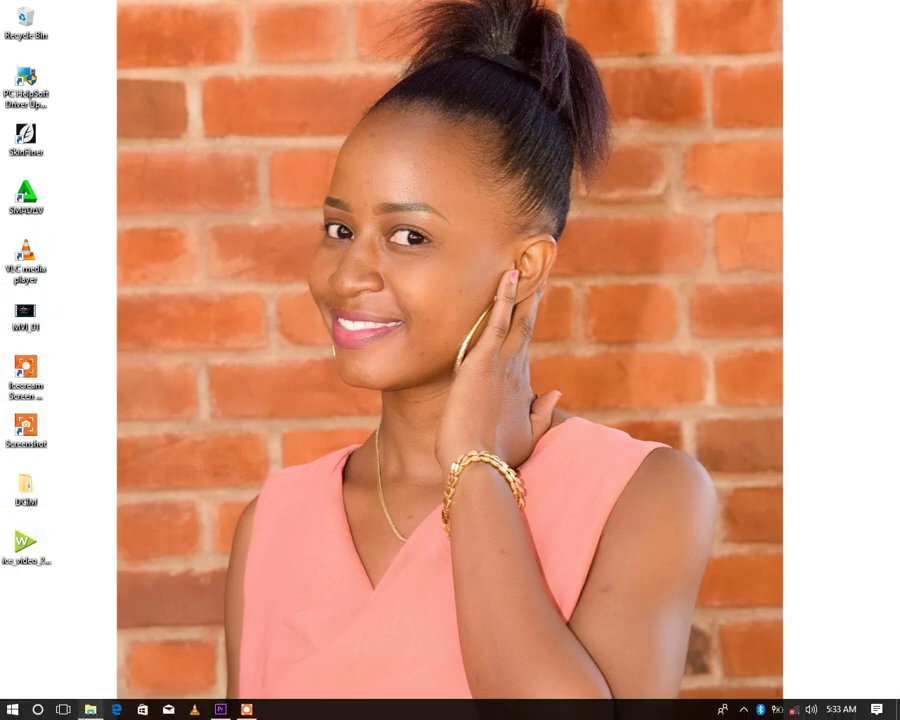
click(91, 710)
click(184, 524)
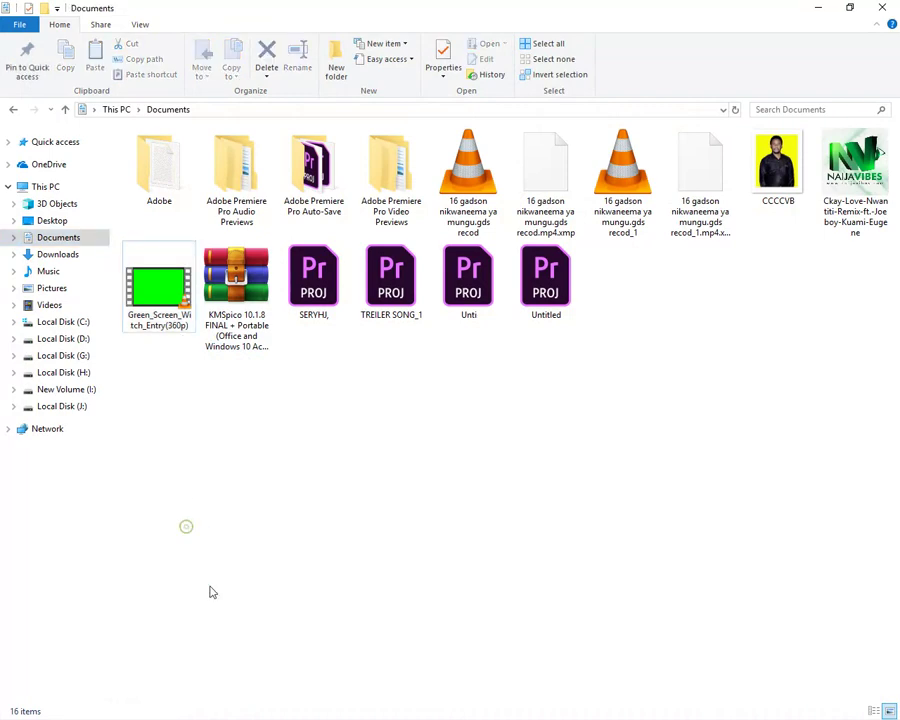
click(172, 318)
double_click(172, 318)
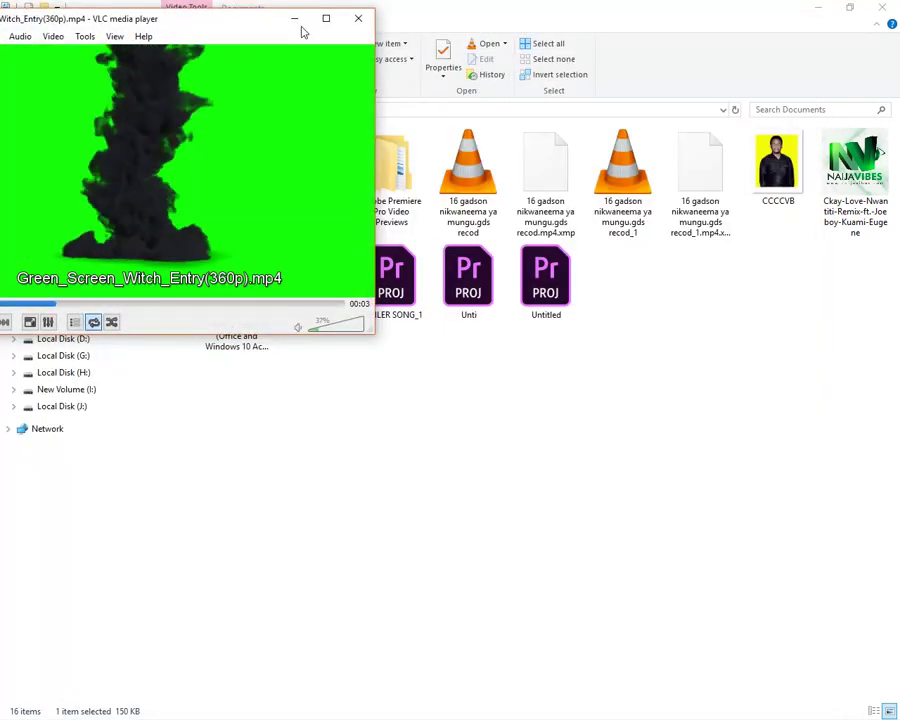
click(325, 19)
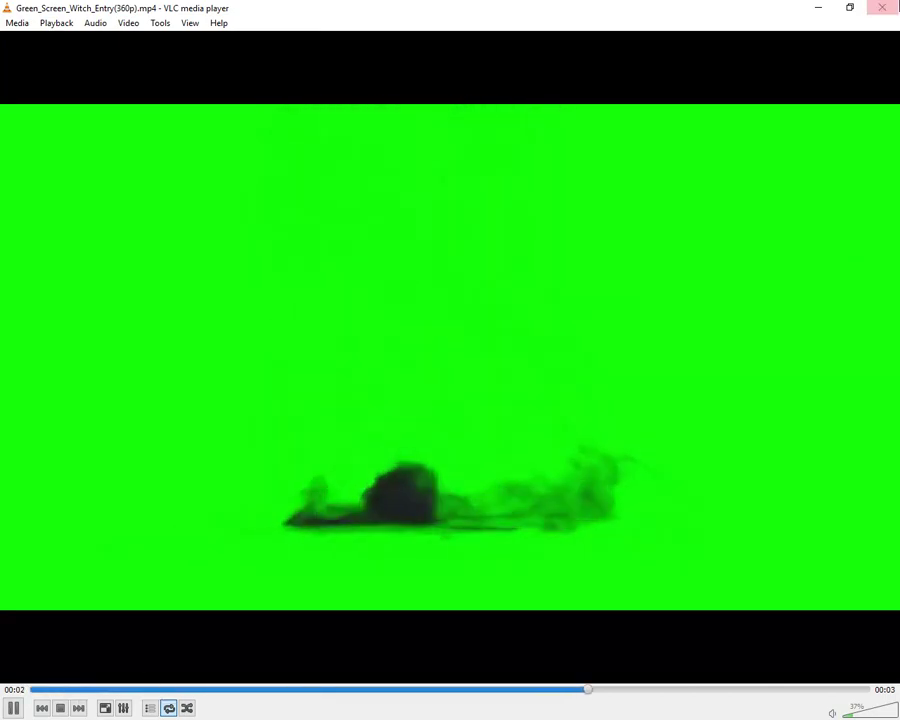
click(882, 7)
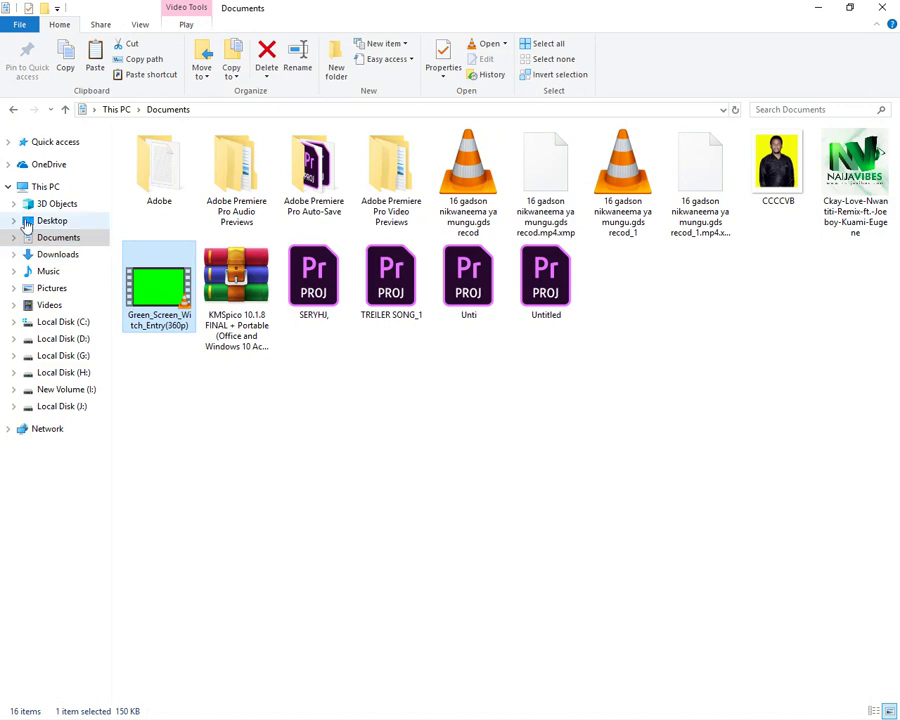
Go to Desktop > DCIM > 100CANON and view IMG_8483 in Photos, then close it.
click(54, 221)
double_click(166, 182)
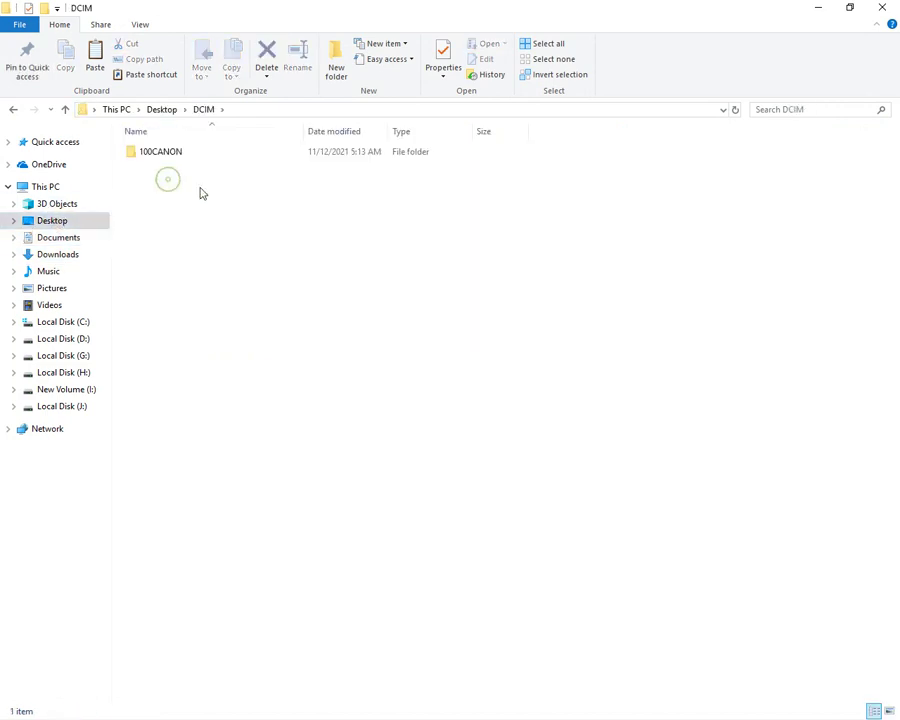
double_click(279, 151)
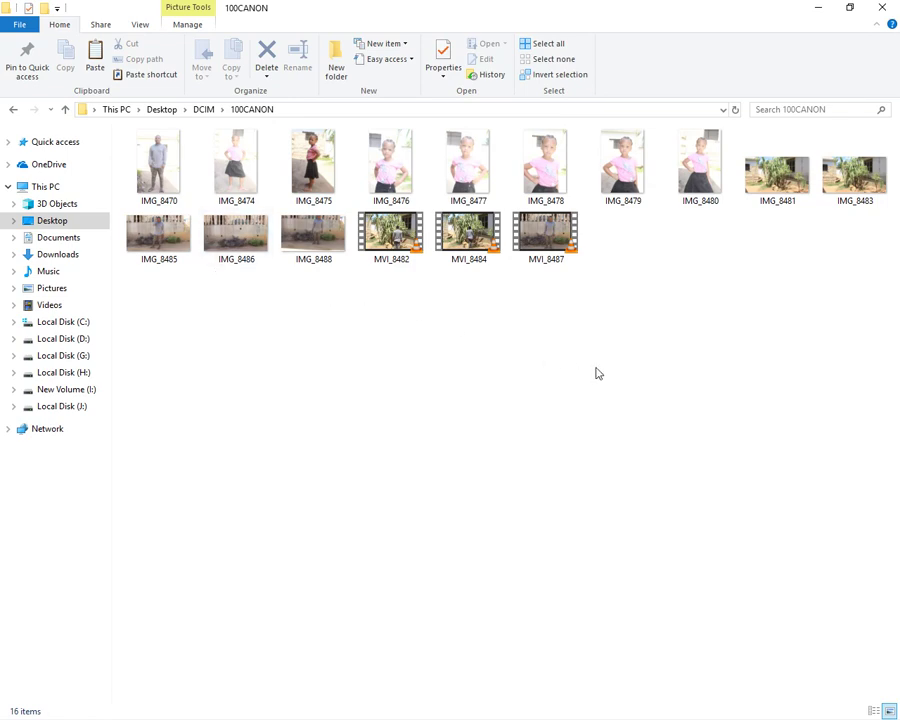
click(853, 197)
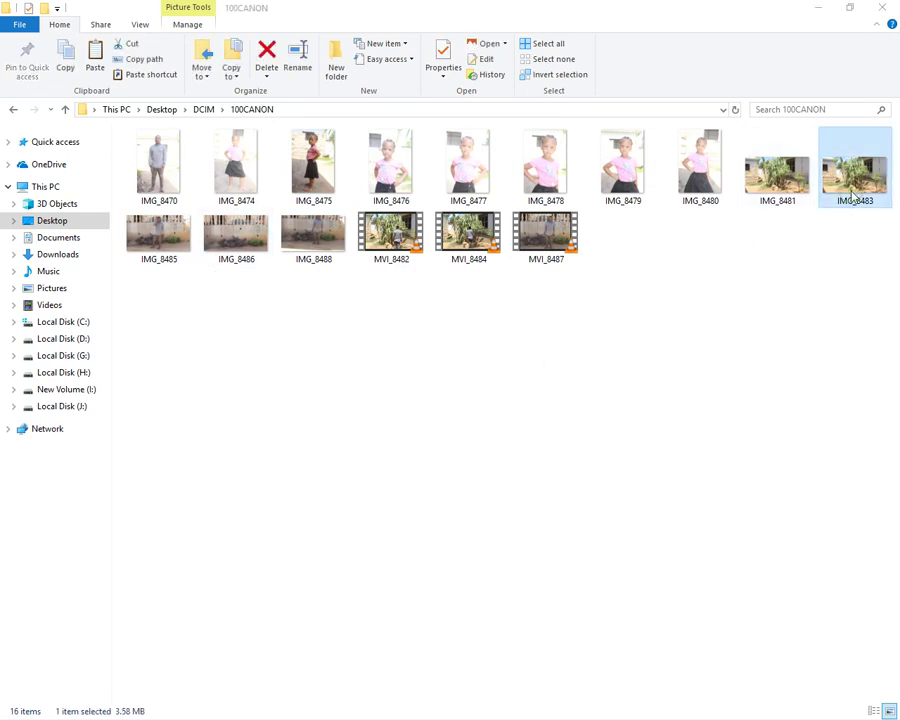
double_click(853, 197)
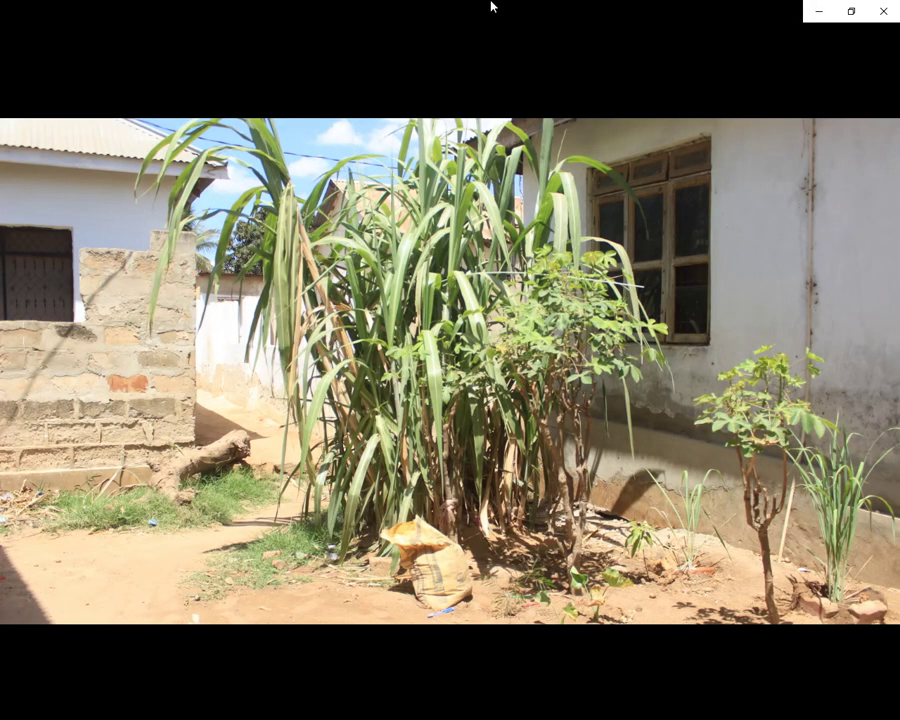
double_click(490, 6)
drag(510, 195, 495, 105)
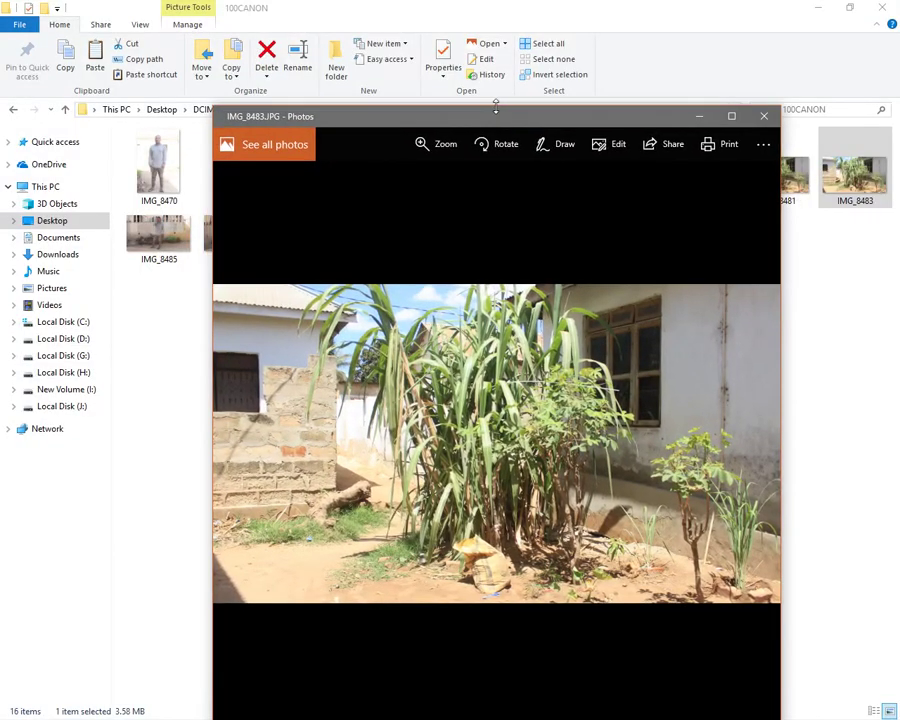
click(765, 117)
Play the MVI_8484 yard clip in VLC and close it.
click(466, 238)
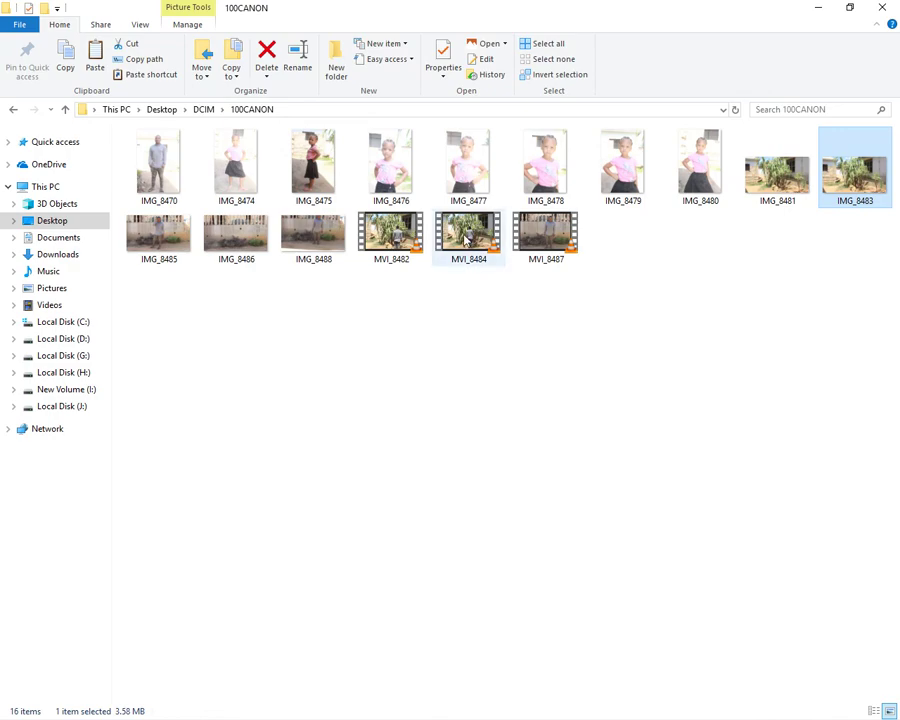
double_click(466, 236)
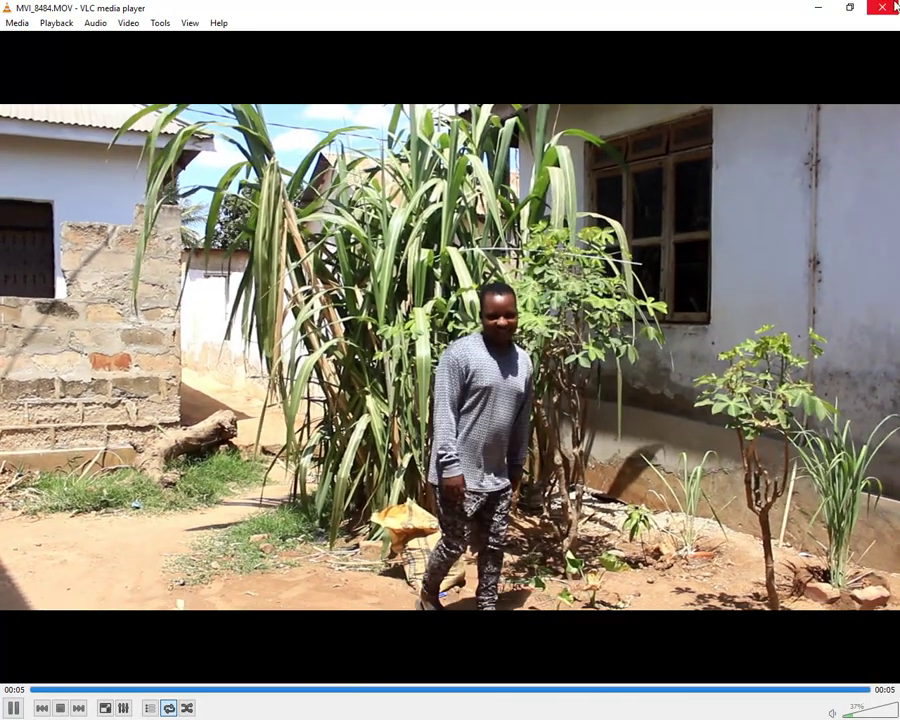
click(895, 7)
Watch MVI_8482 fullscreen in VLC, then minimize VLC and File Explorer.
click(390, 248)
double_click(390, 248)
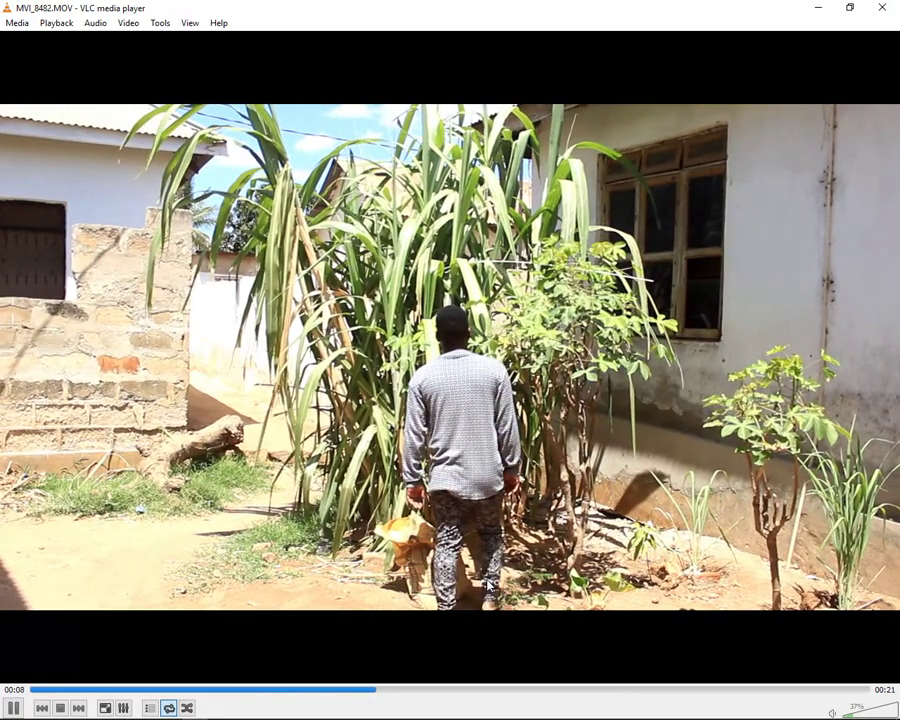
key(f)
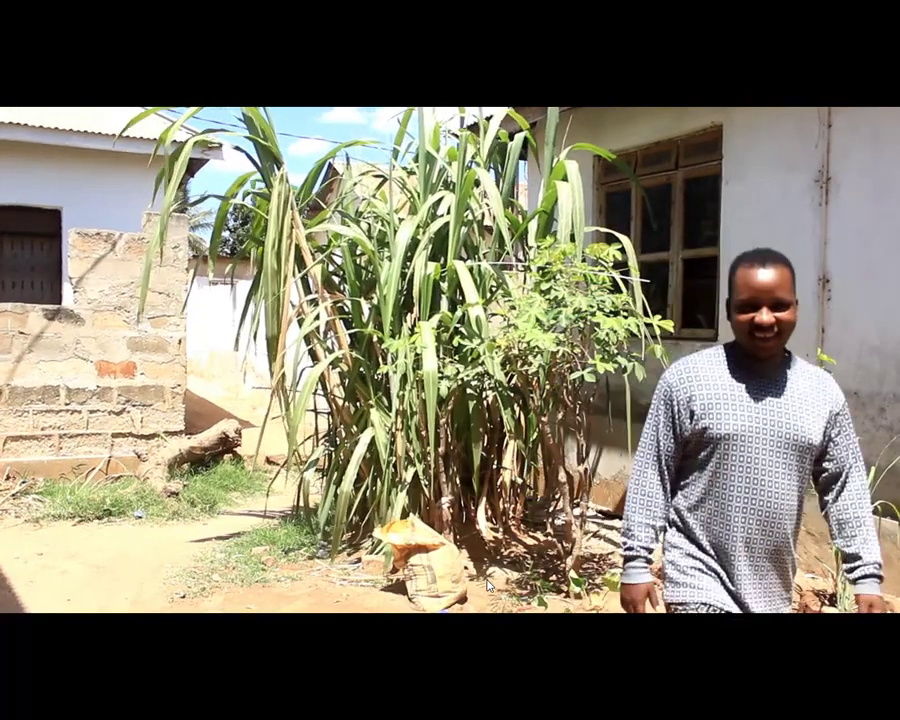
mouse_move(755, 7)
double_click(513, 463)
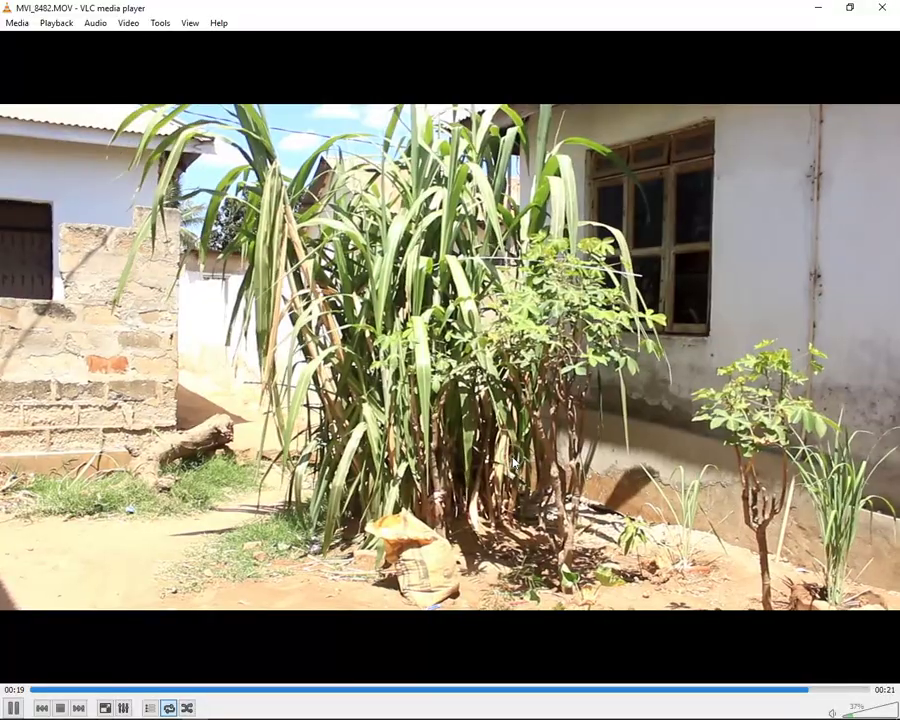
click(348, 690)
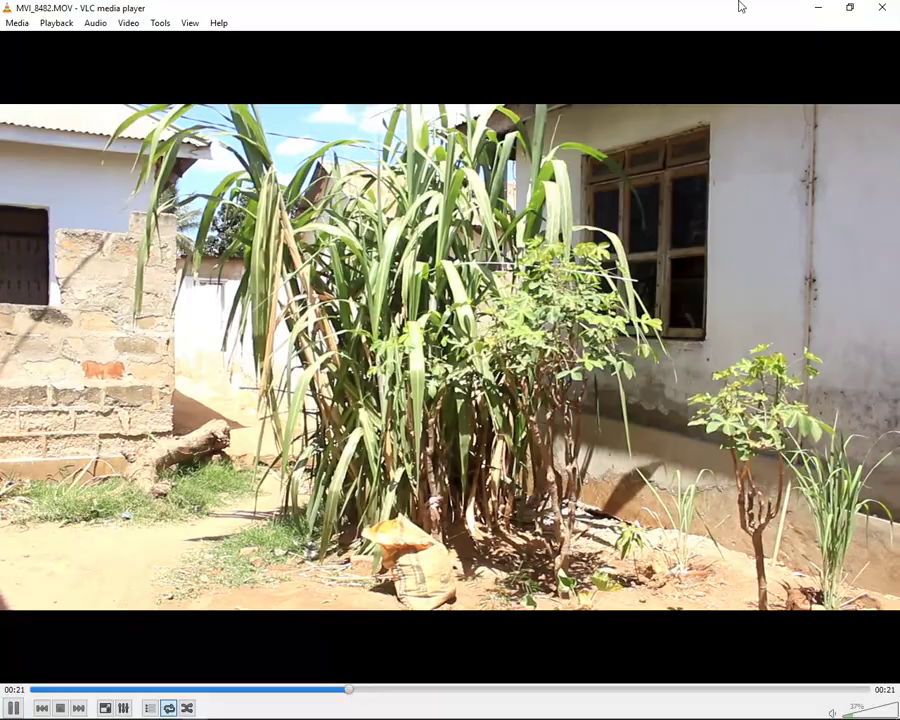
click(818, 7)
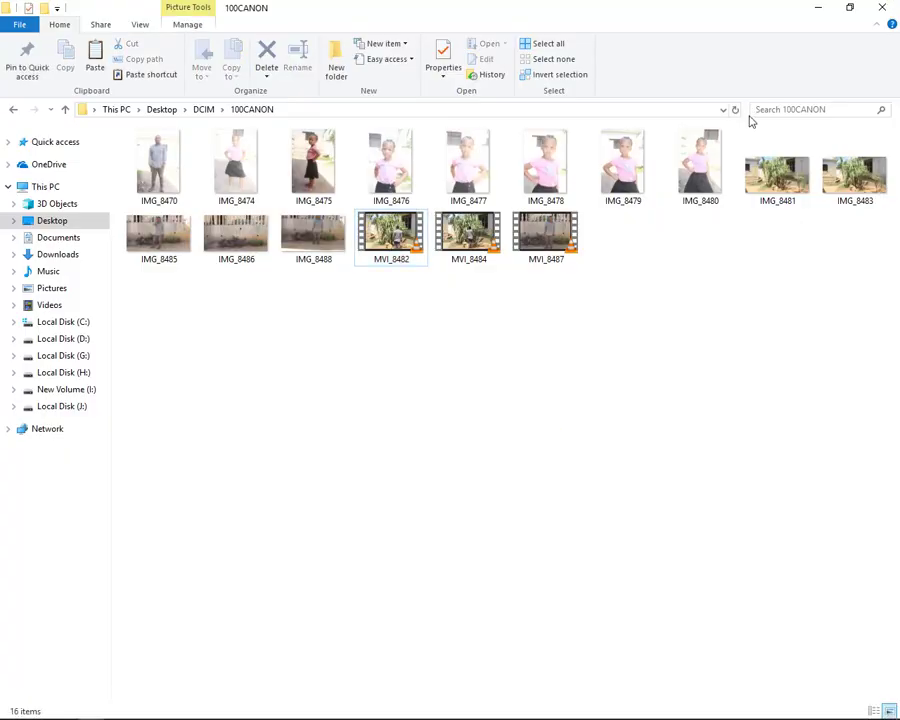
click(824, 7)
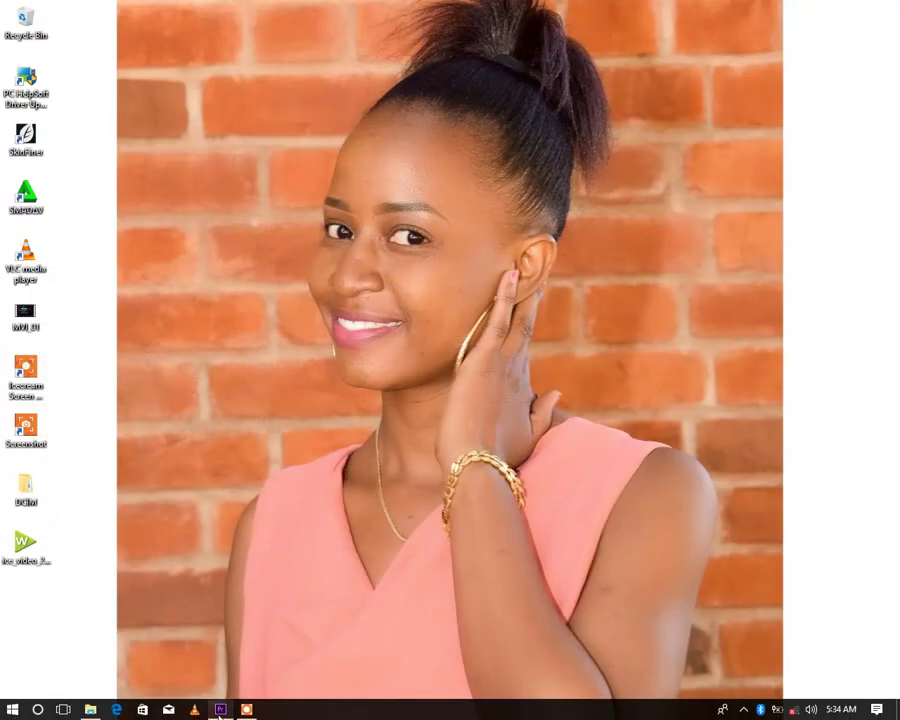
Back in Premiere, delete the green-screen clip's stray audio from track A2.
click(220, 710)
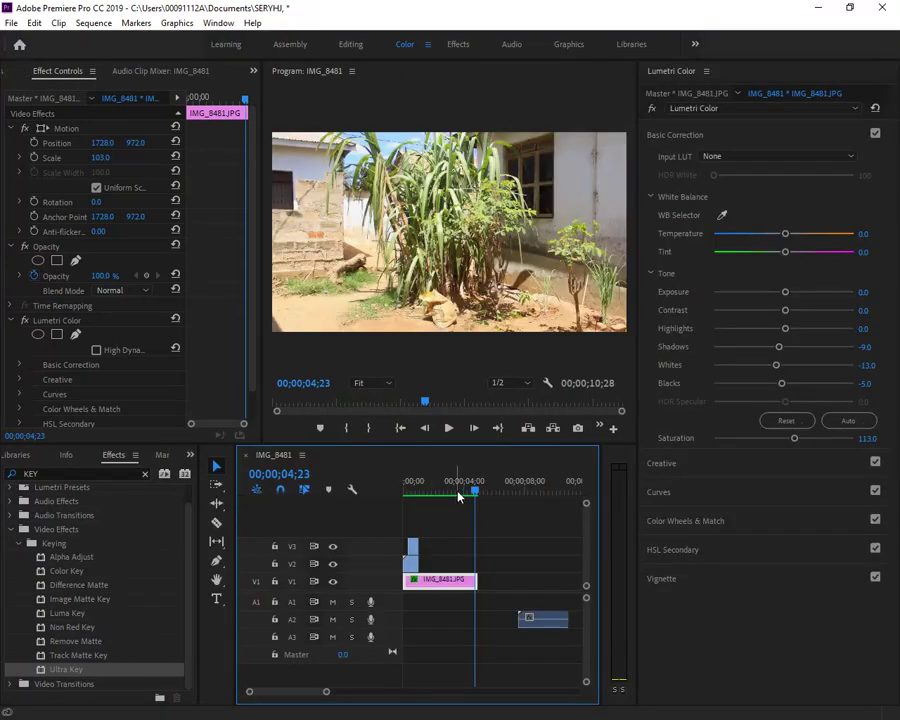
click(461, 490)
drag(463, 491, 447, 491)
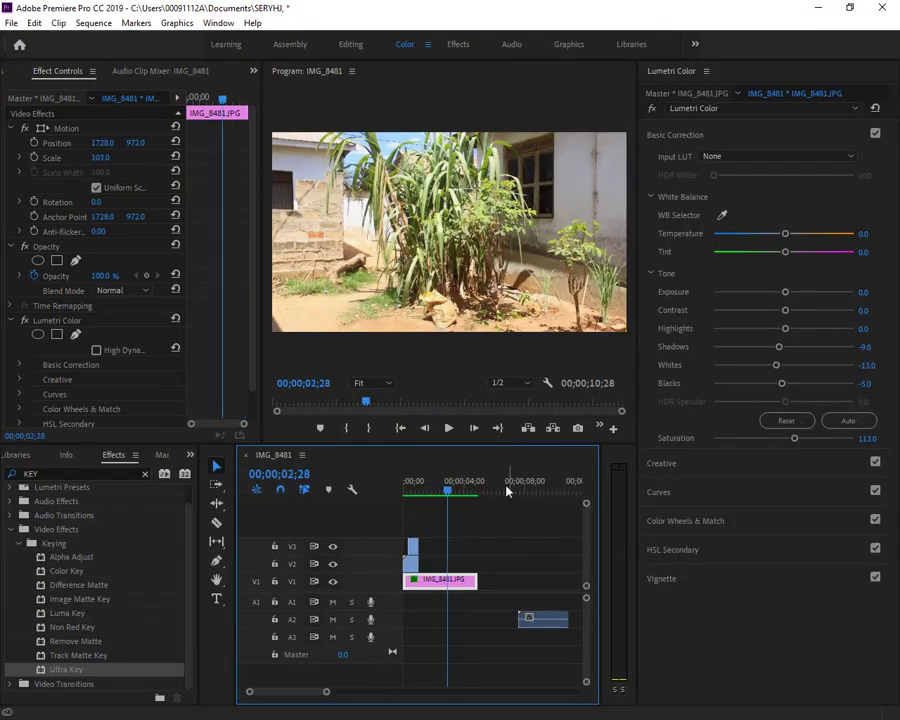
click(540, 621)
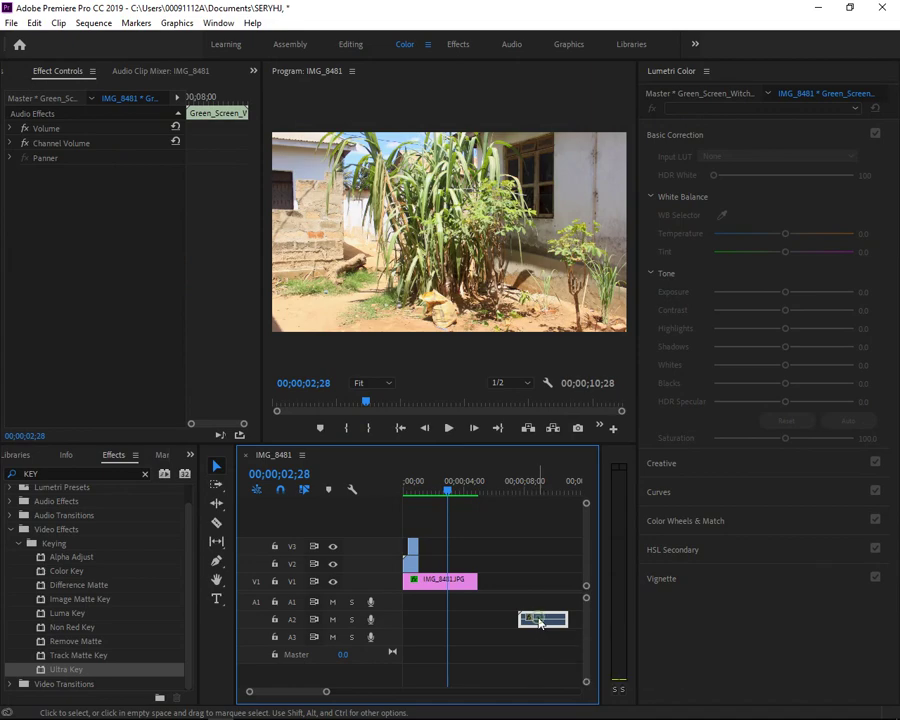
key(Delete)
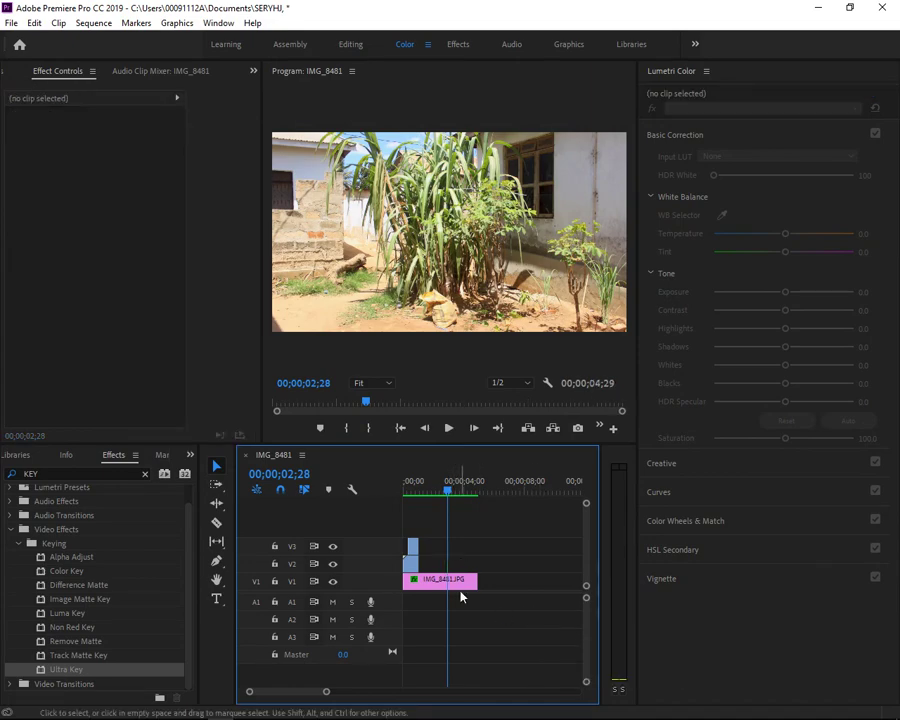
Fit the timeline to the clips and play the layered yard sequence from the start.
click(456, 585)
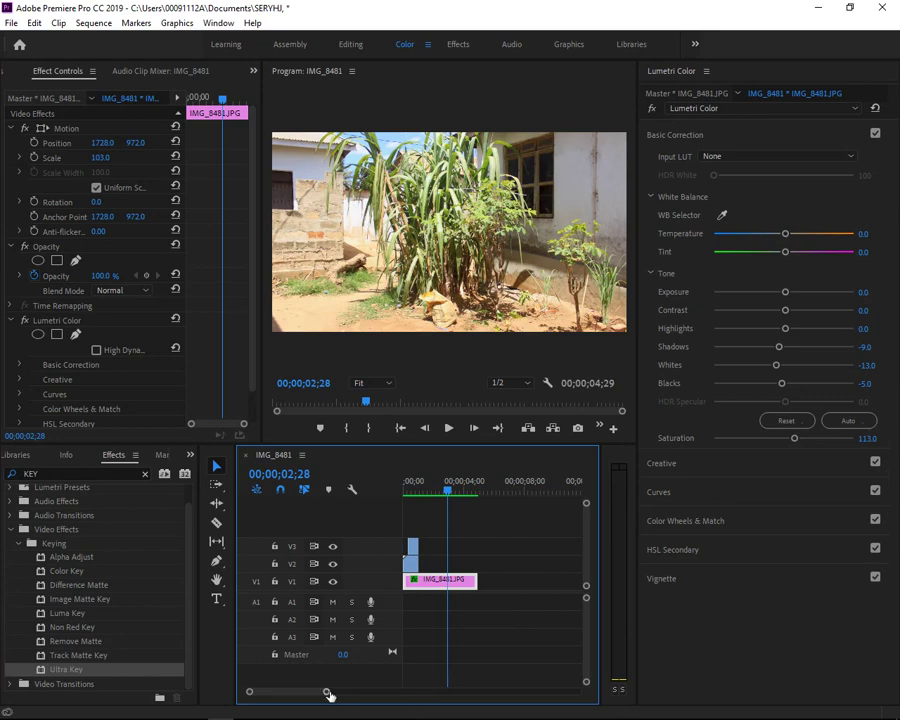
mouse_move(328, 692)
mouse_down()
mouse_move(390, 705)
mouse_move(325, 705)
mouse_up()
mouse_move(419, 489)
mouse_down()
mouse_move(399, 498)
mouse_move(409, 518)
mouse_move(399, 528)
mouse_up()
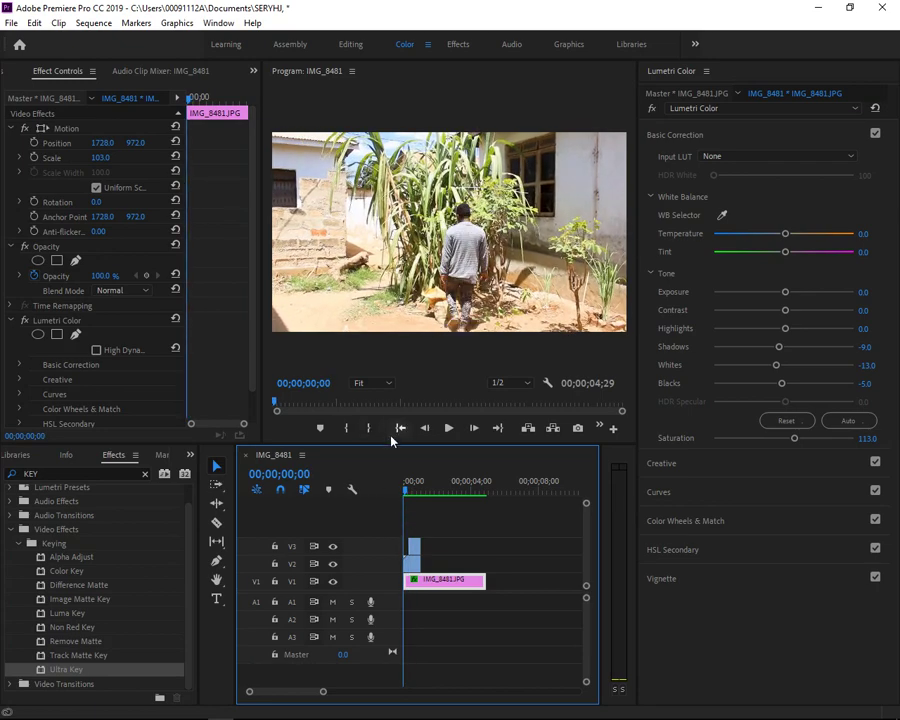
key(backslash)
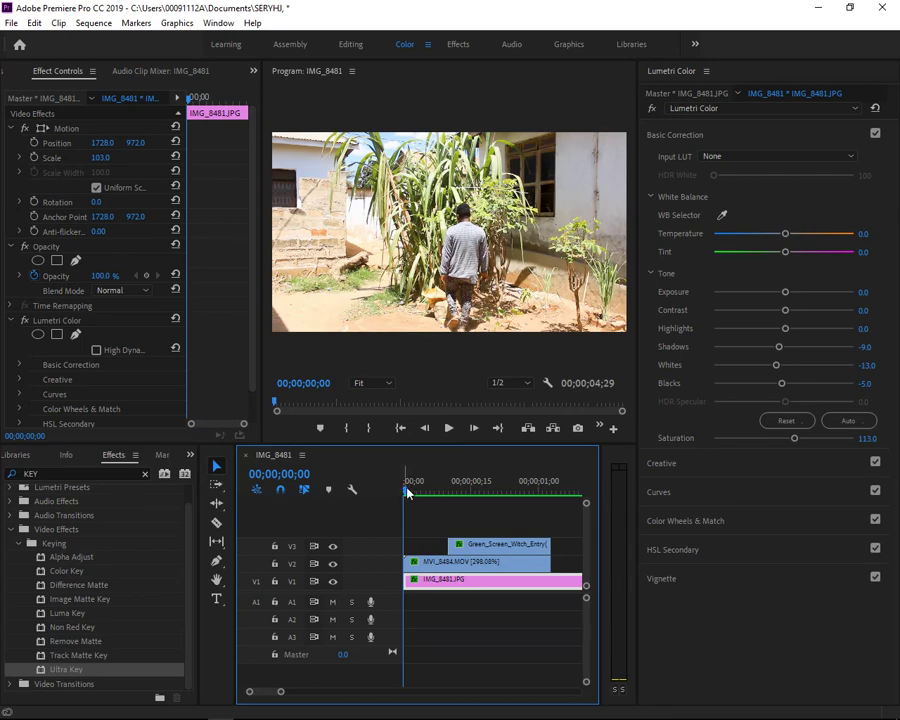
key(space)
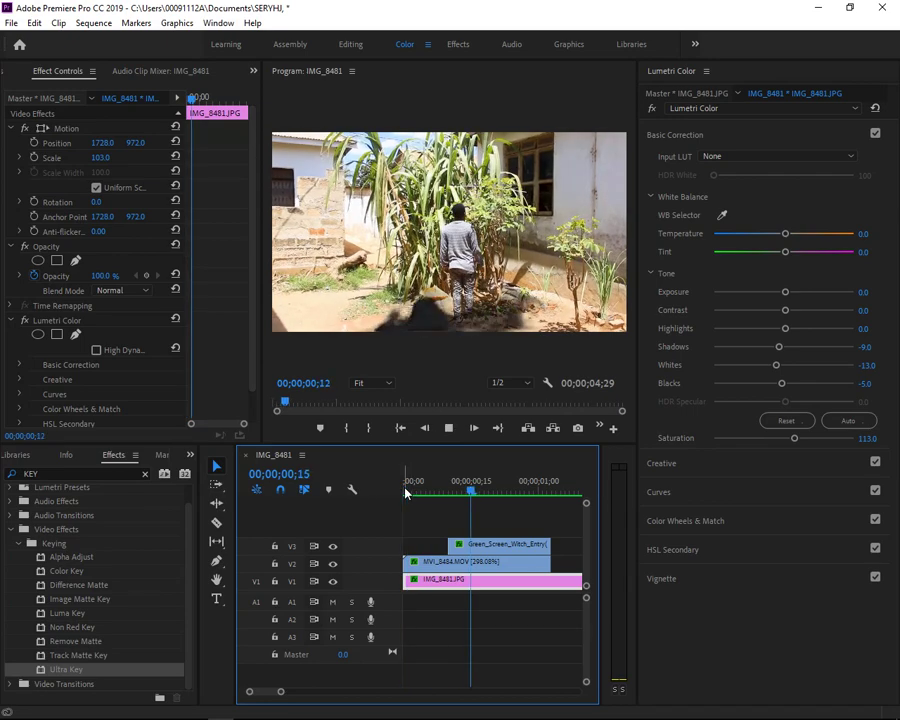
key(space)
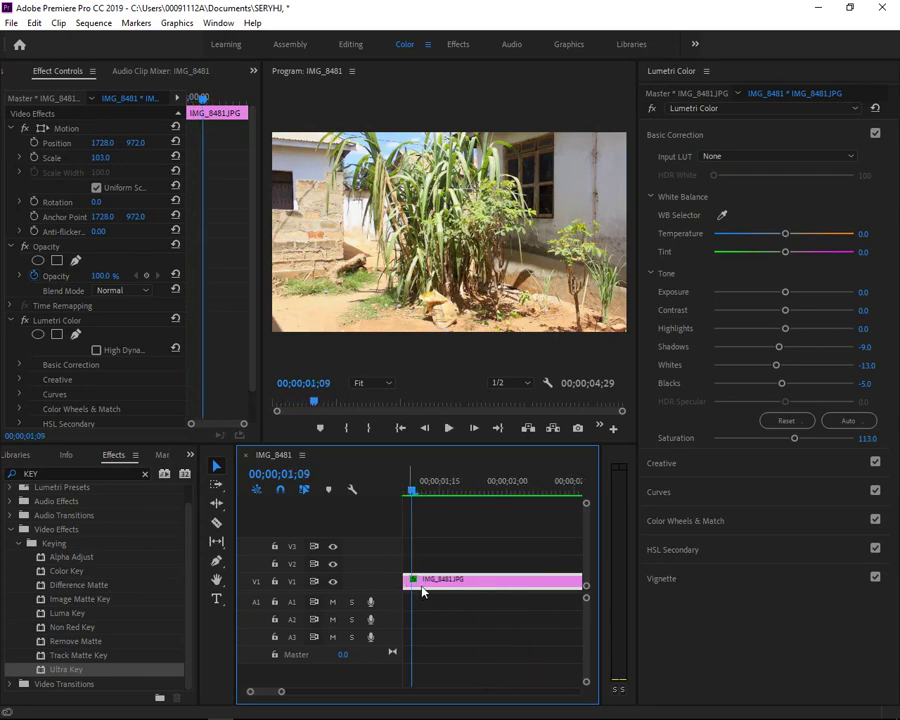
drag(281, 691, 297, 691)
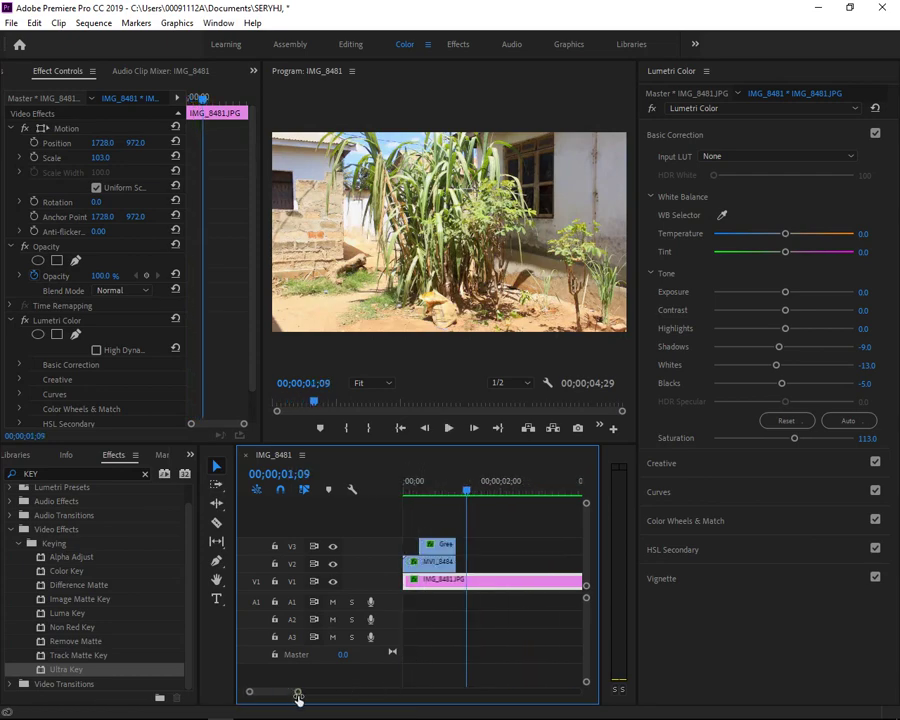
key(Home)
key(space)
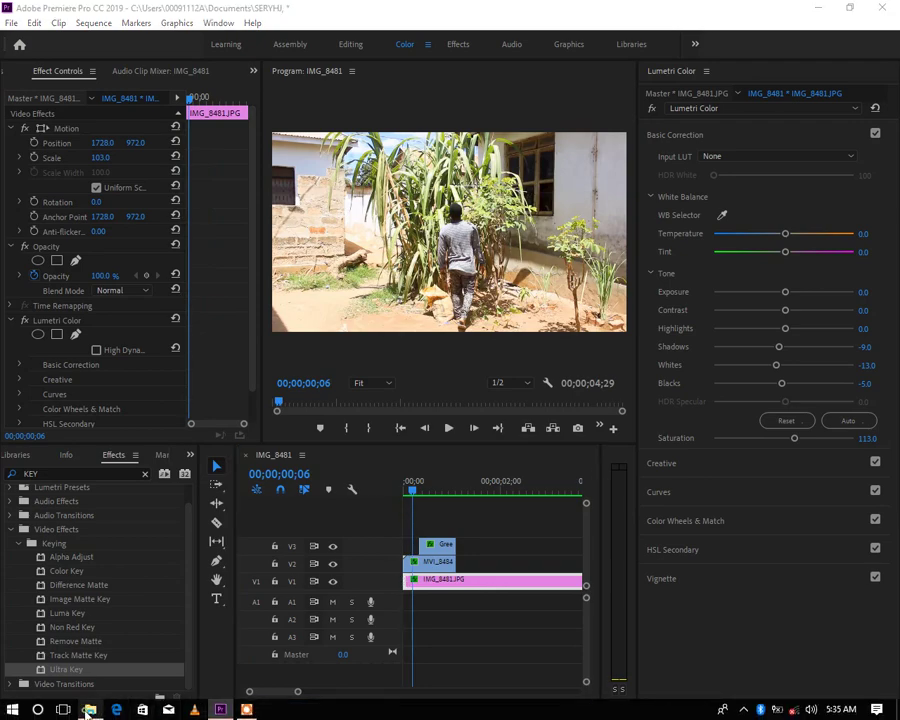
click(90, 712)
click(56, 237)
click(168, 303)
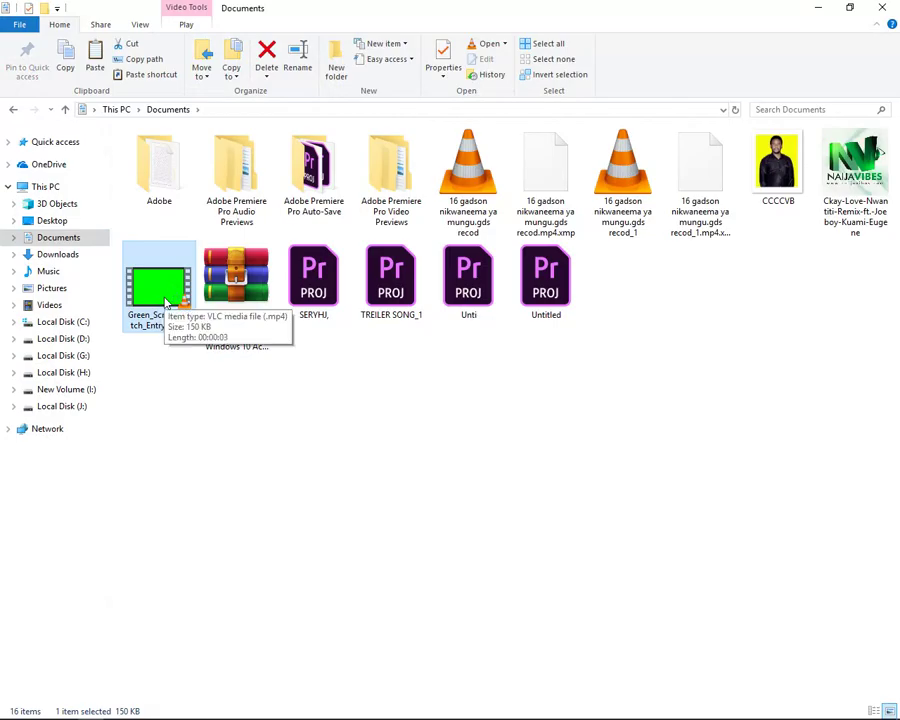
double_click(167, 302)
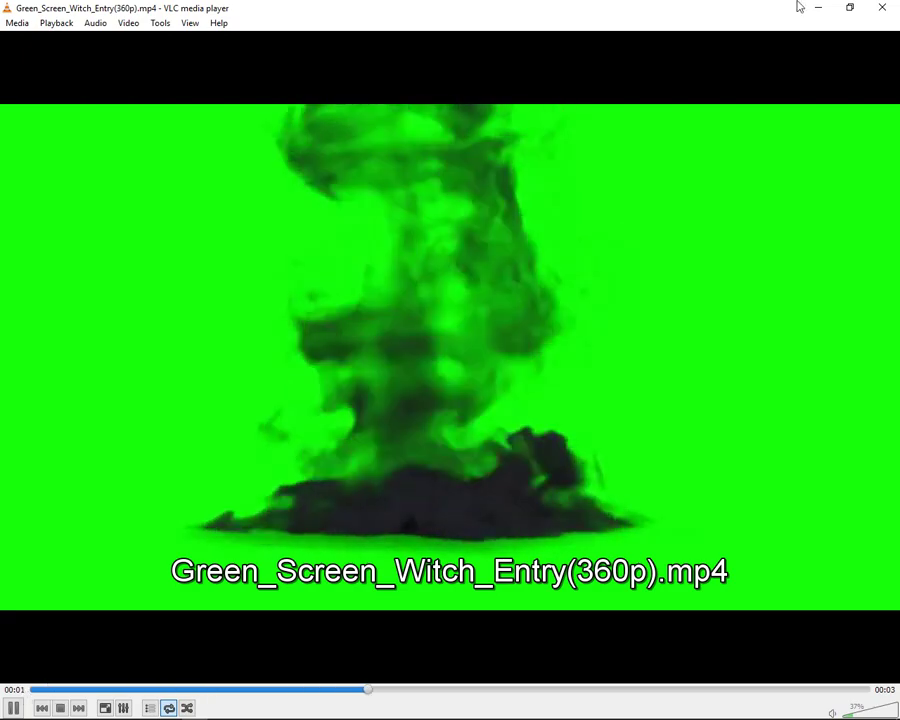
click(882, 8)
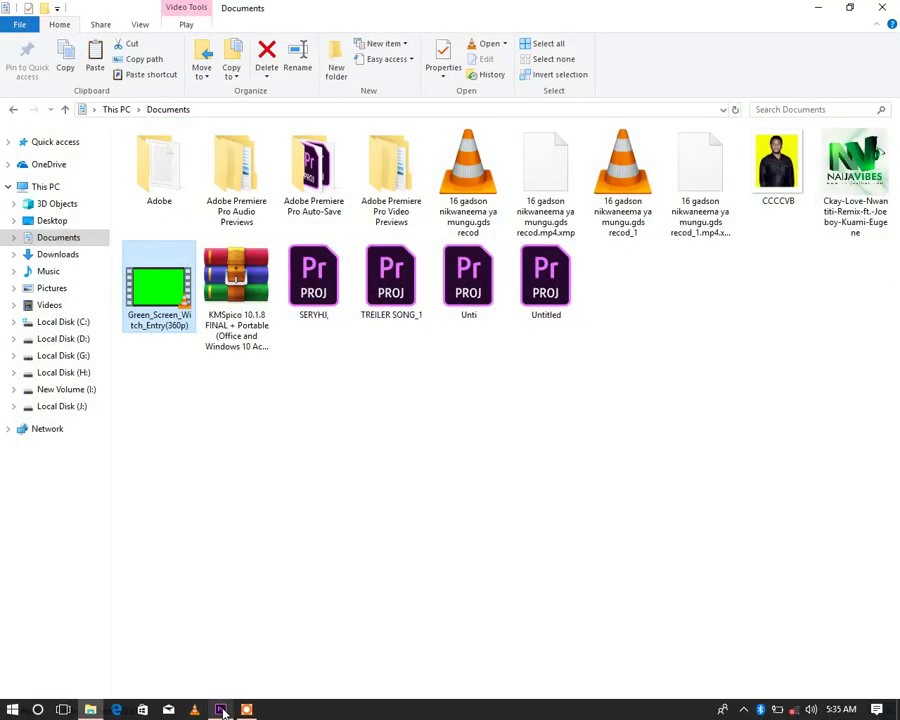
click(220, 709)
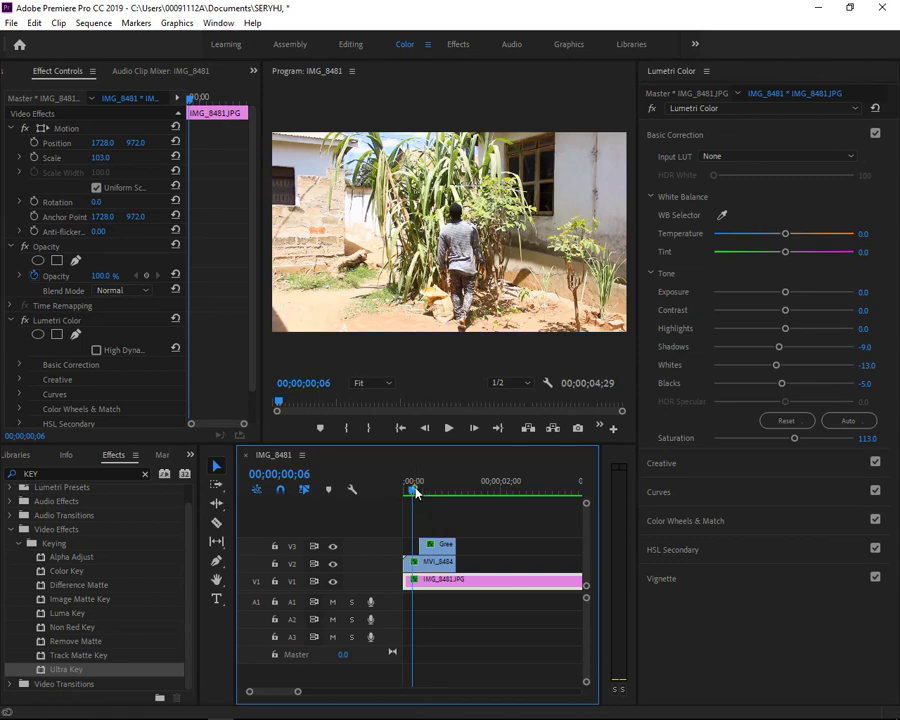
Play and scrub the opening frames to review the witch smoke composite, zooming the timeline in.
drag(415, 494, 422, 503)
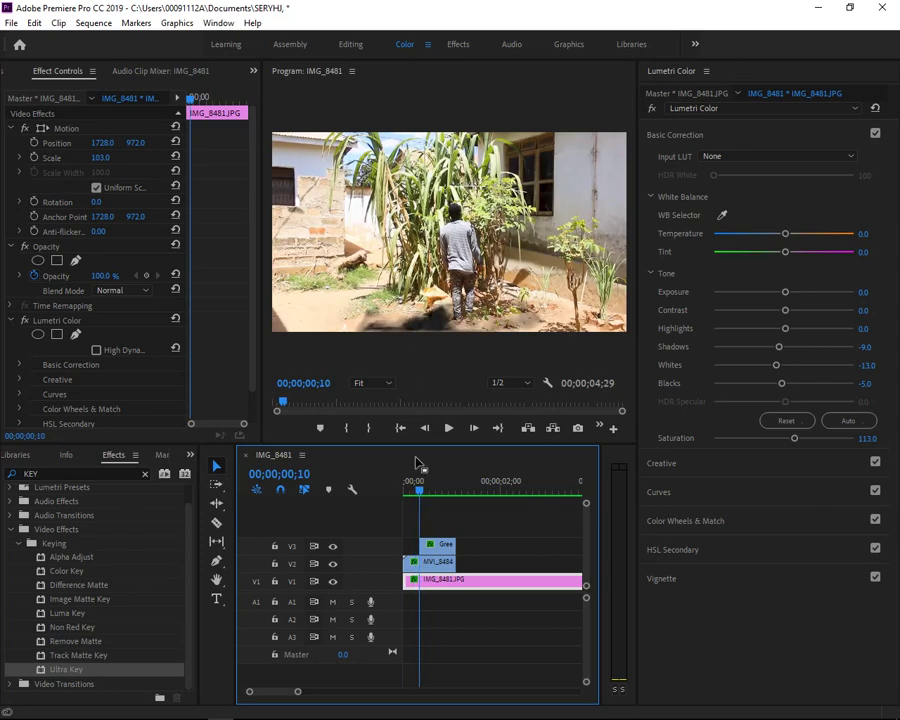
key(space)
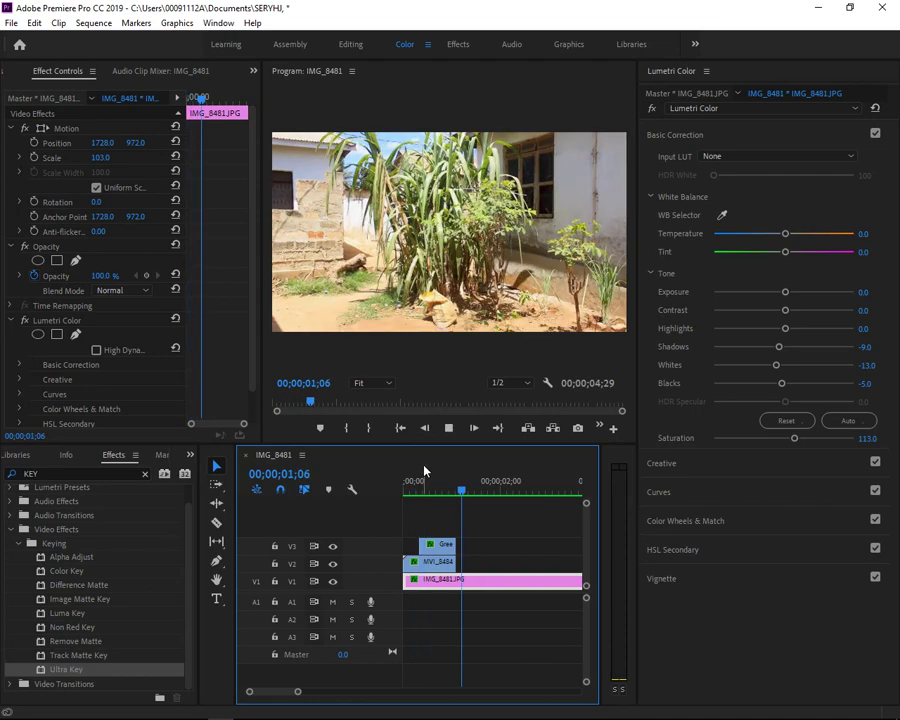
key(space)
key(shift+Left)
key(shift+Left)
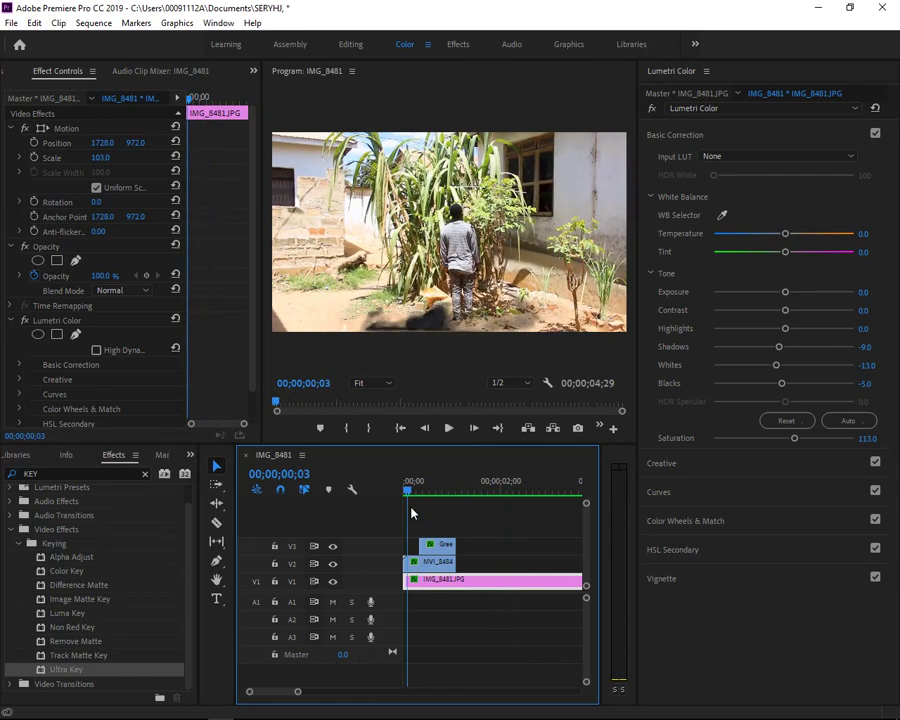
key(space)
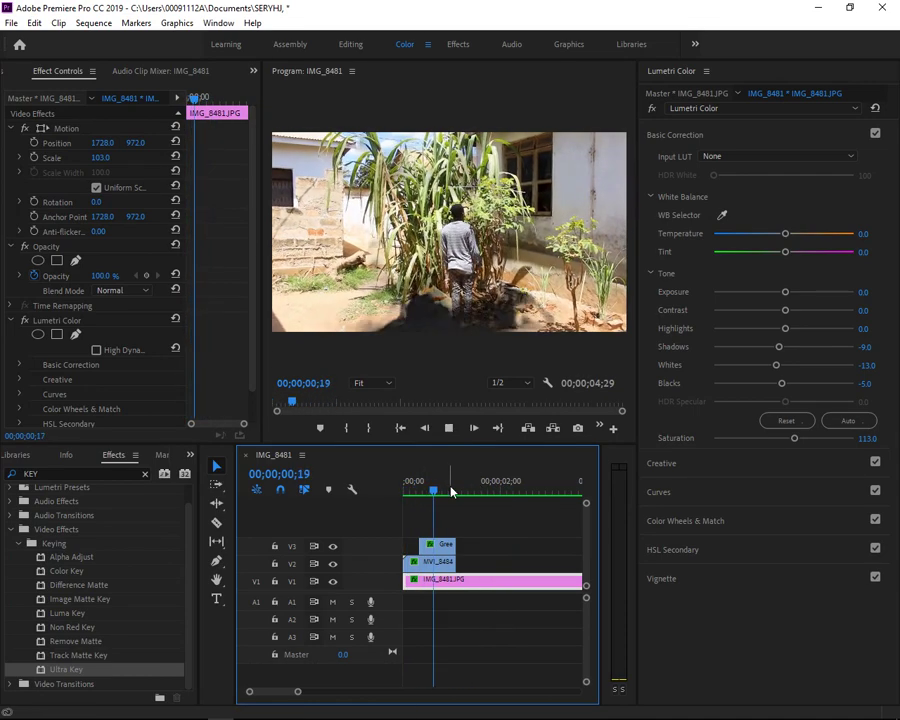
key(space)
click(441, 485)
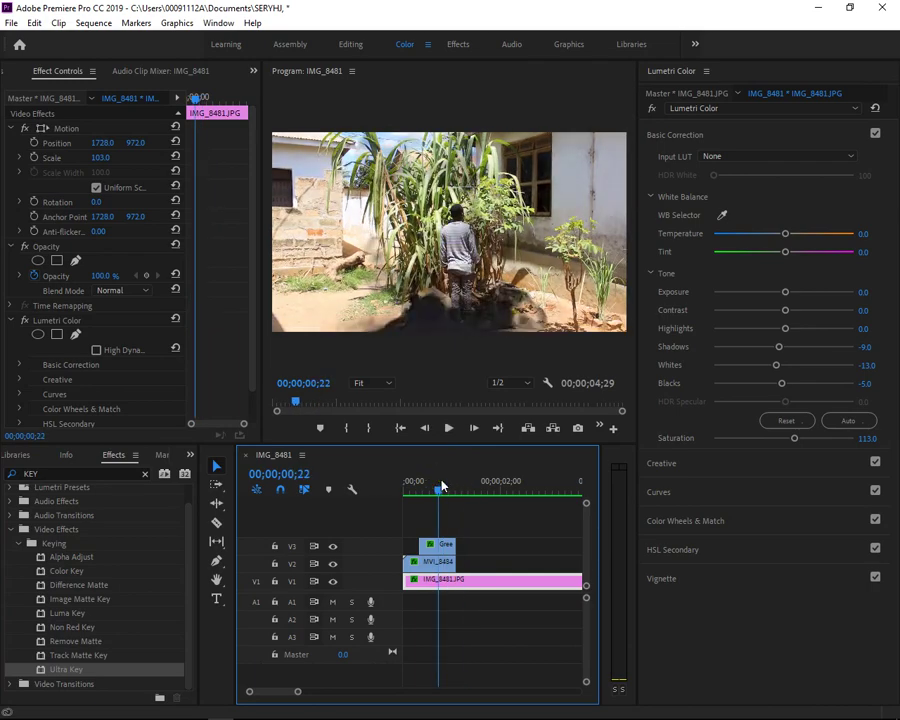
key(=)
key(=)
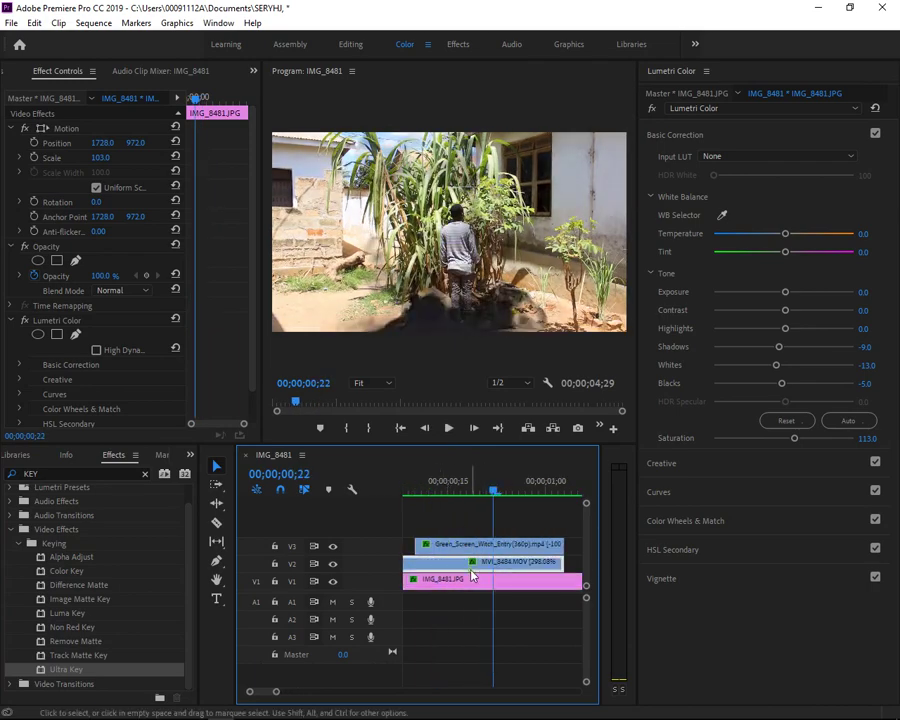
mouse_move(406, 484)
mouse_down()
mouse_move(419, 485)
mouse_move(406, 521)
mouse_up()
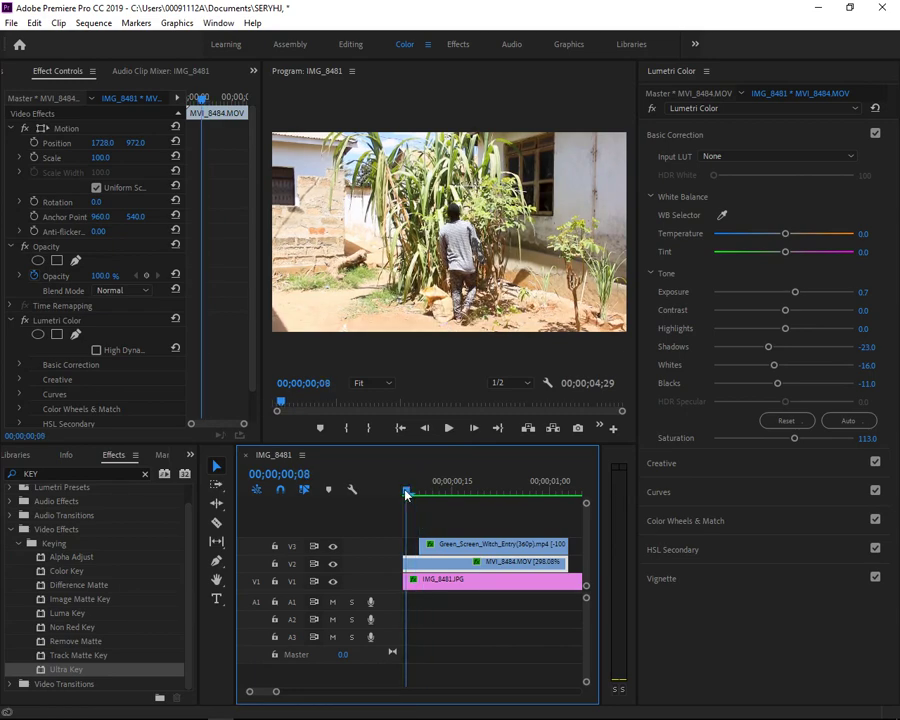
Scrub frames 3 to 7, then select the witch clip on V3 to show its Ultra Key settings.
click(419, 581)
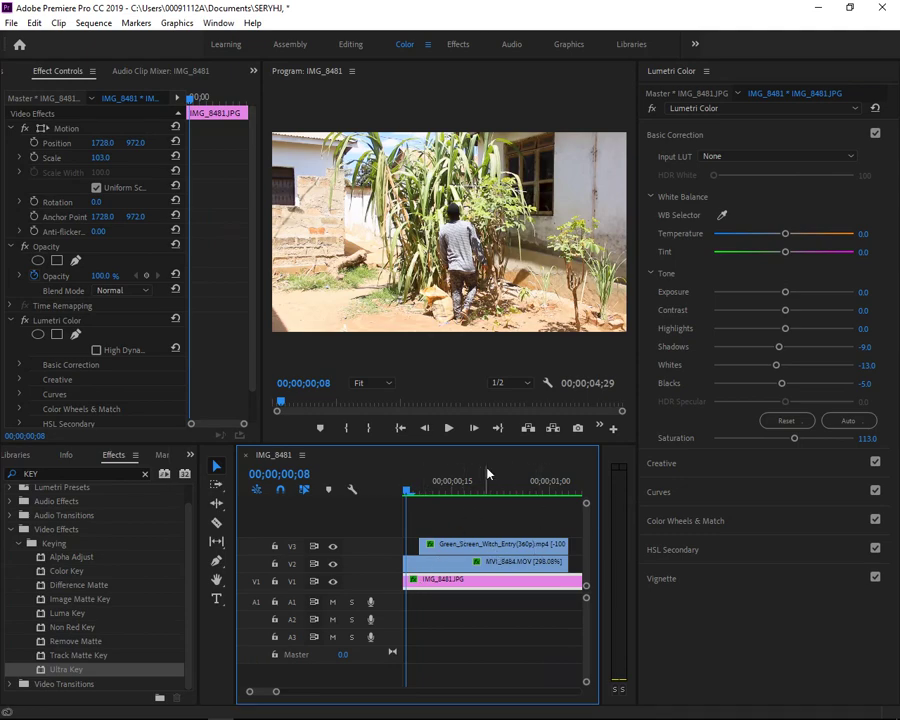
mouse_move(488, 476)
mouse_down()
mouse_move(401, 496)
mouse_move(422, 500)
mouse_up()
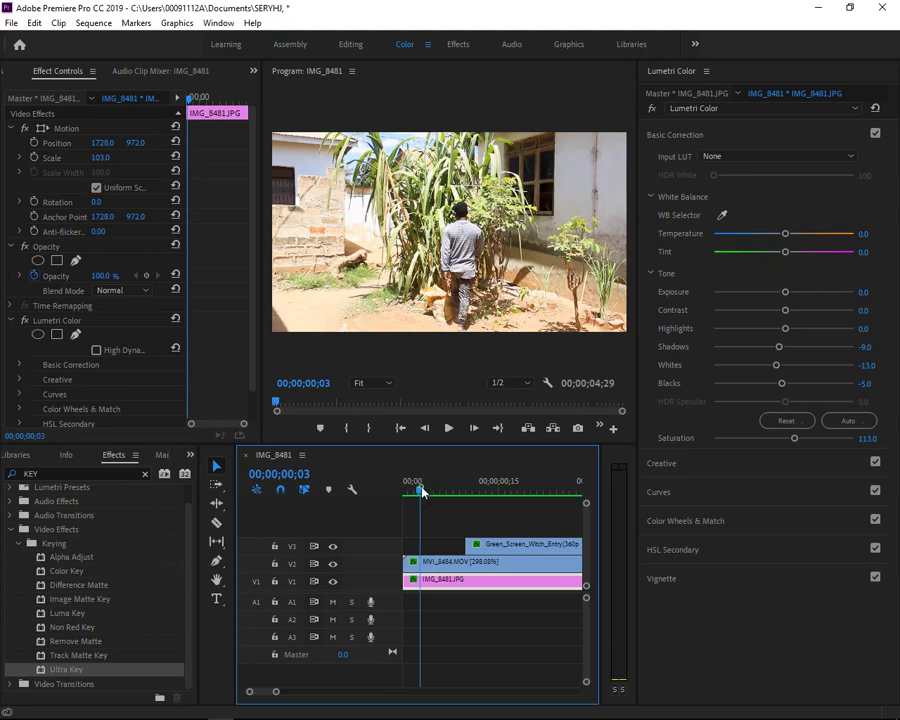
mouse_move(422, 500)
mouse_down()
mouse_move(449, 503)
mouse_move(481, 538)
mouse_up()
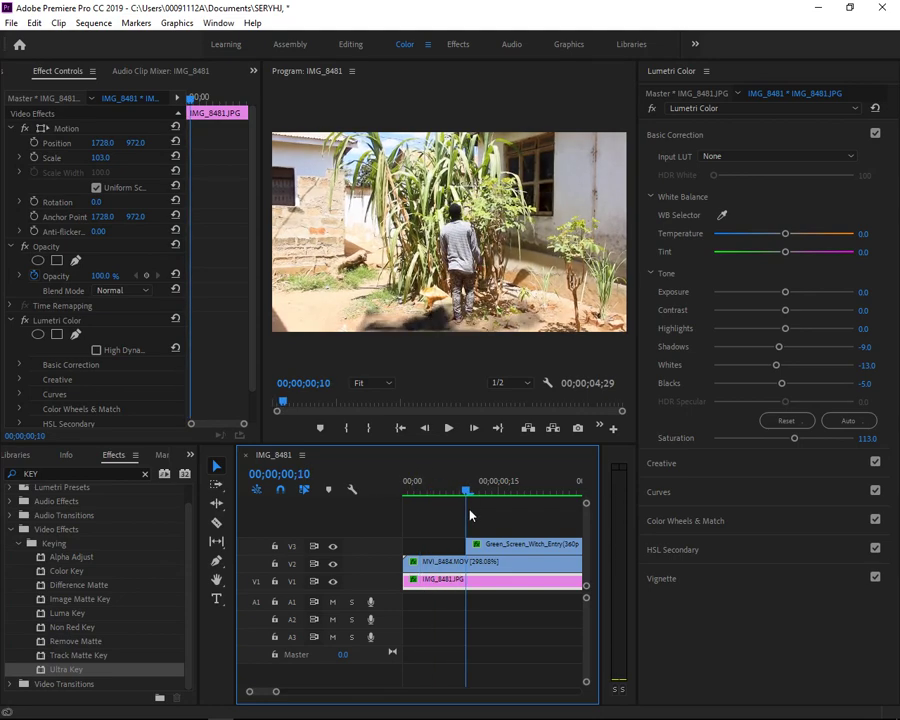
click(533, 546)
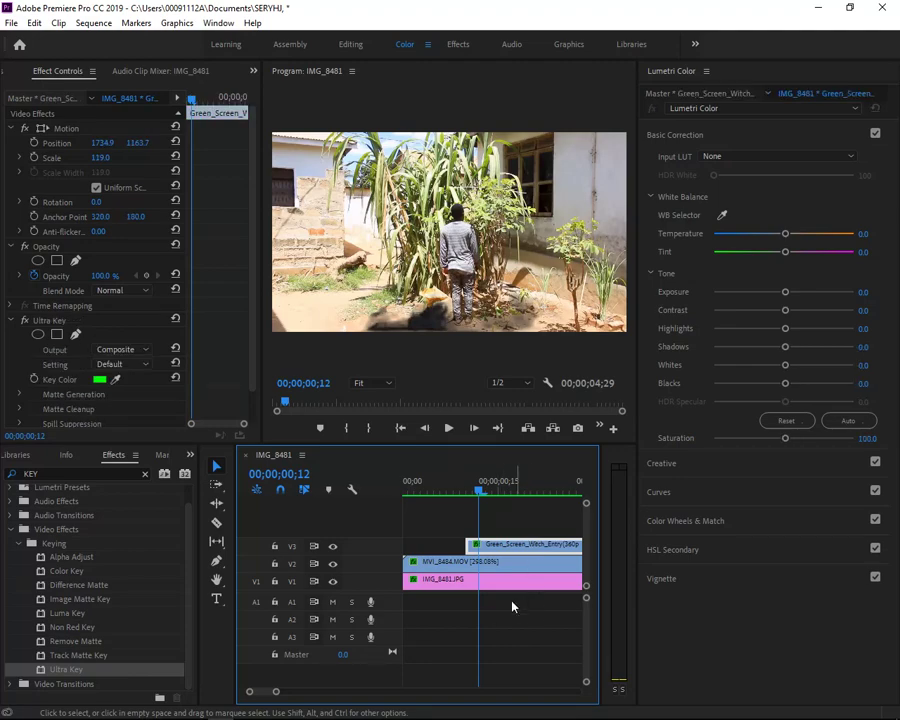
Turn on Reverse Speed at 100% in the witch clip's Speed/Duration, then scrub to frame 16.
right_click(521, 549)
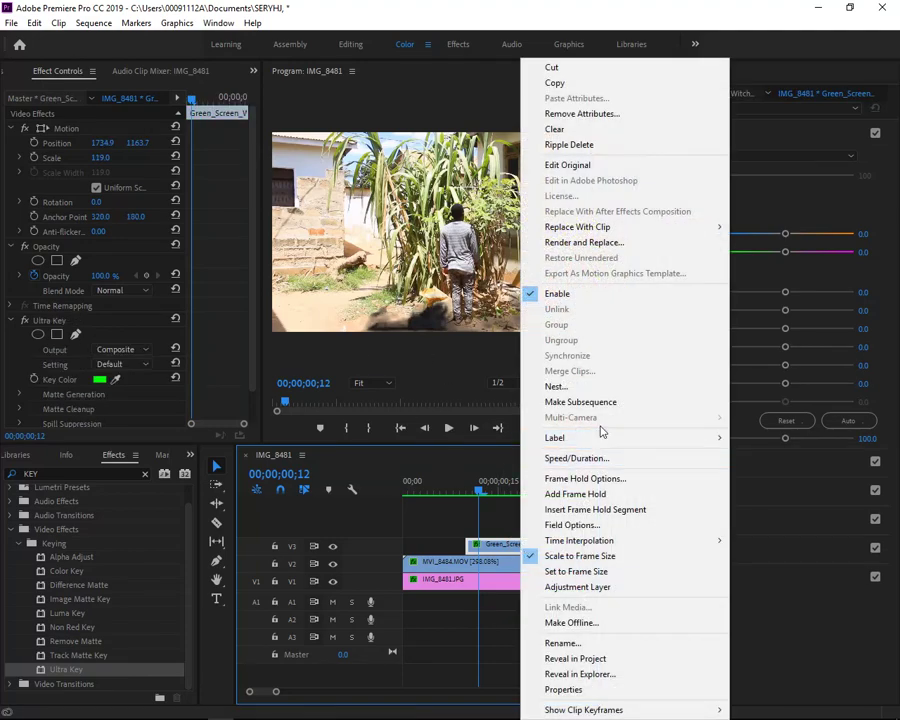
click(603, 458)
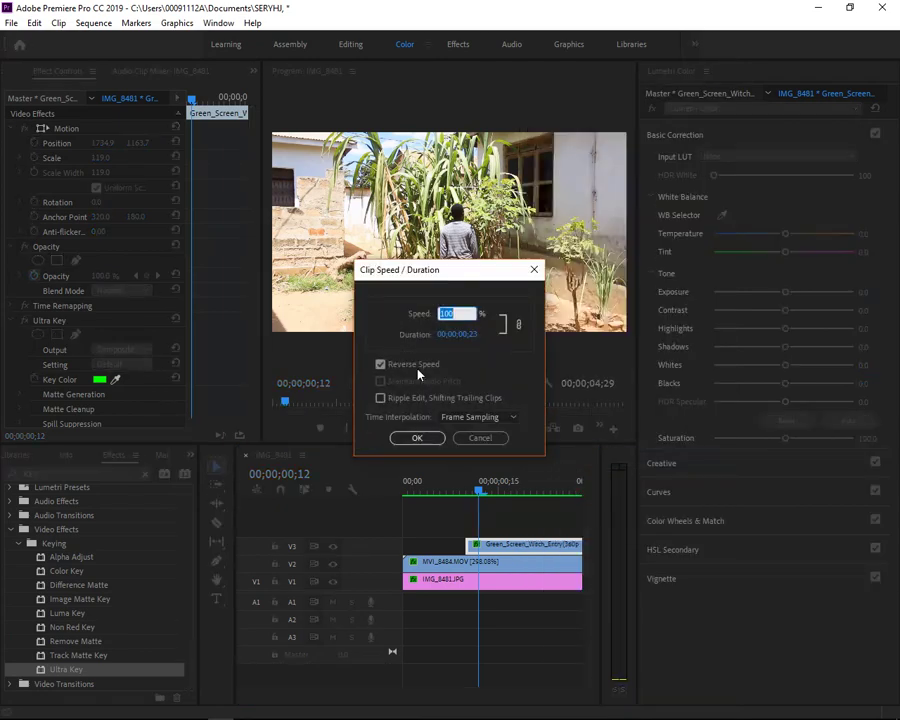
click(380, 365)
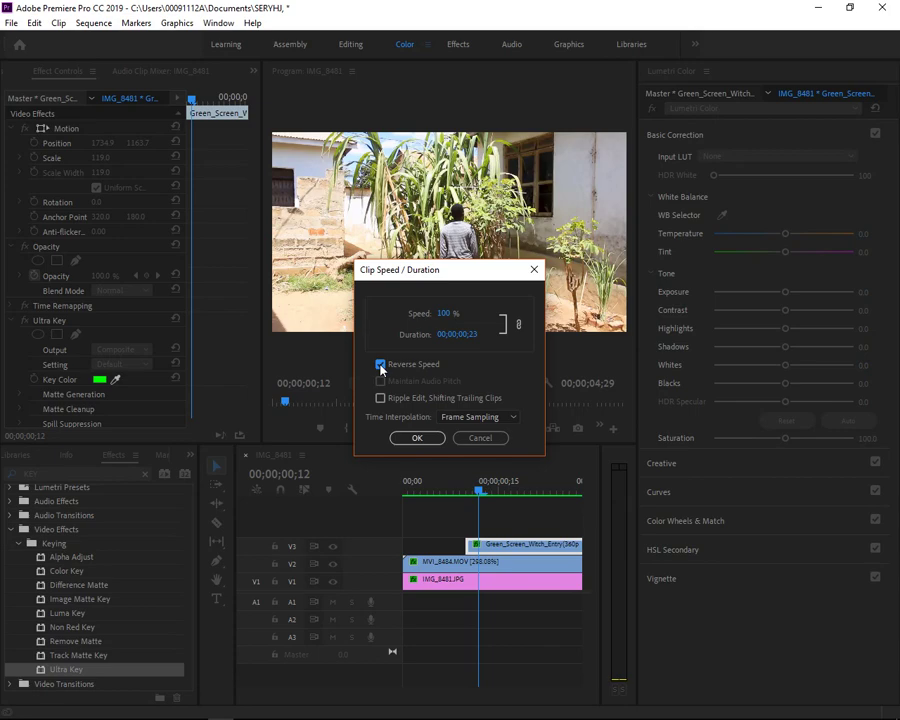
click(417, 437)
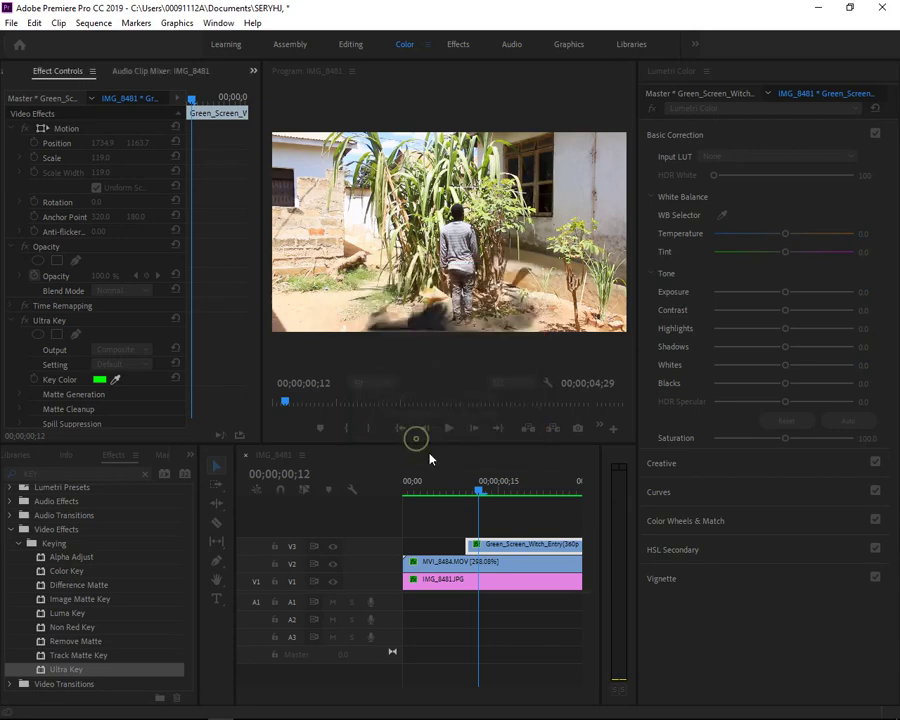
drag(478, 487, 510, 517)
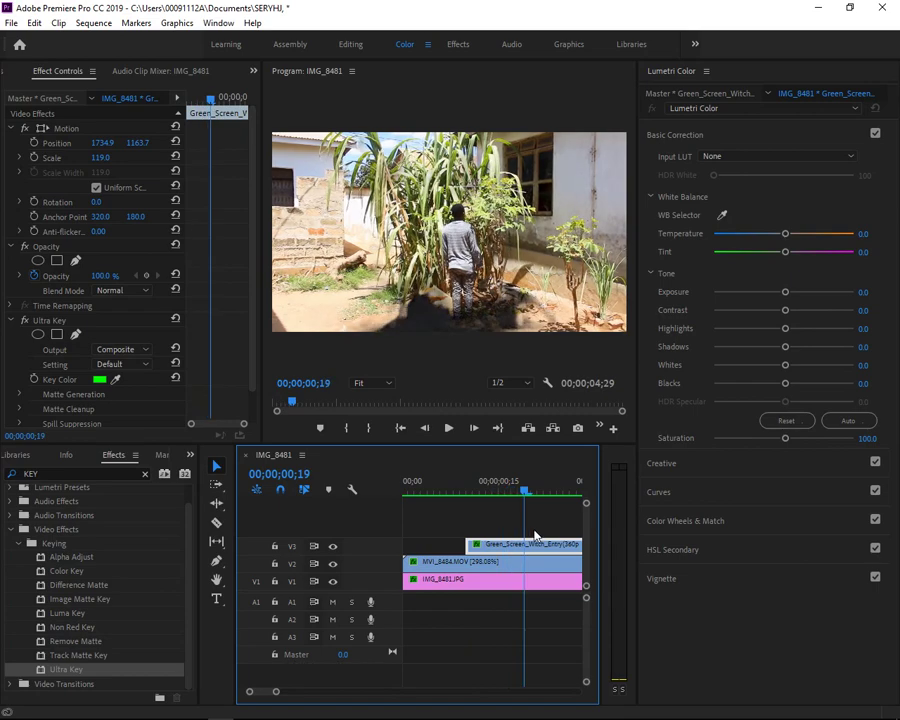
Play the sequence, then maximize the Program monitor with ` and play the composite full size.
drag(510, 517, 538, 520)
click(450, 428)
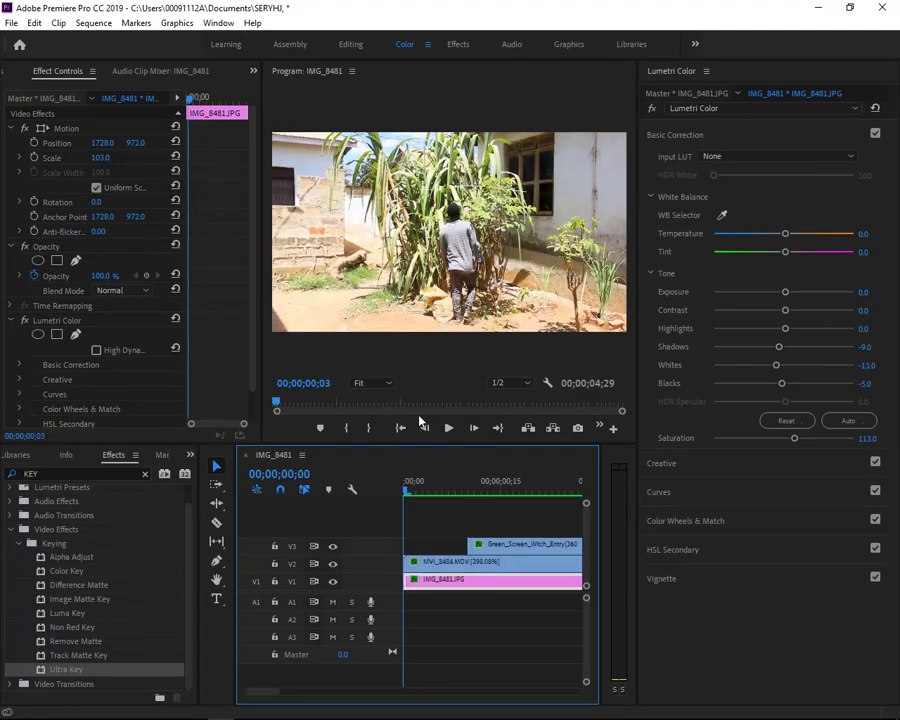
click(400, 428)
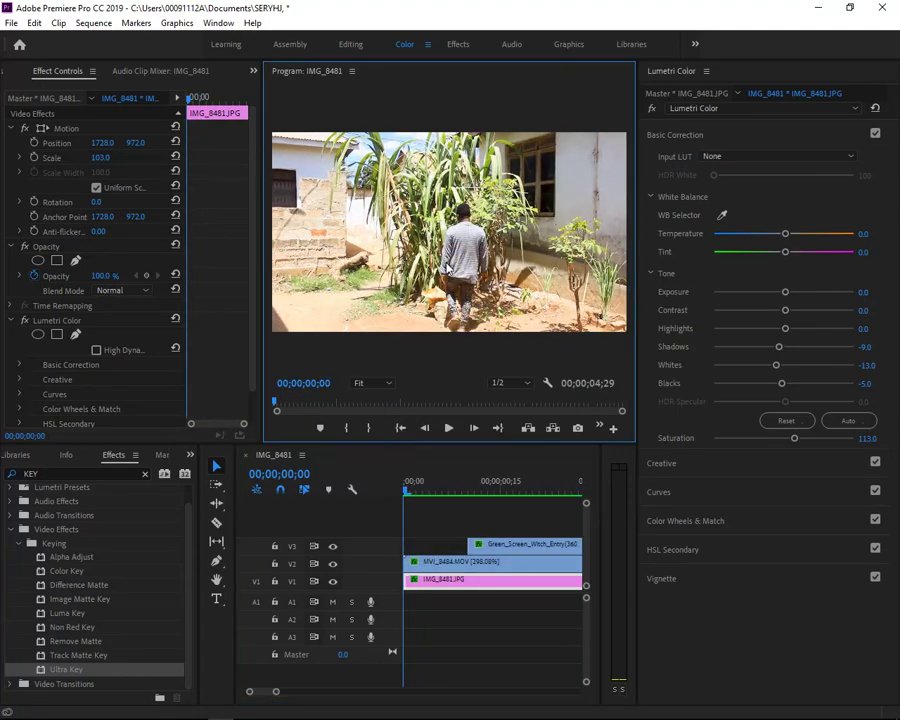
key(grave)
key(space)
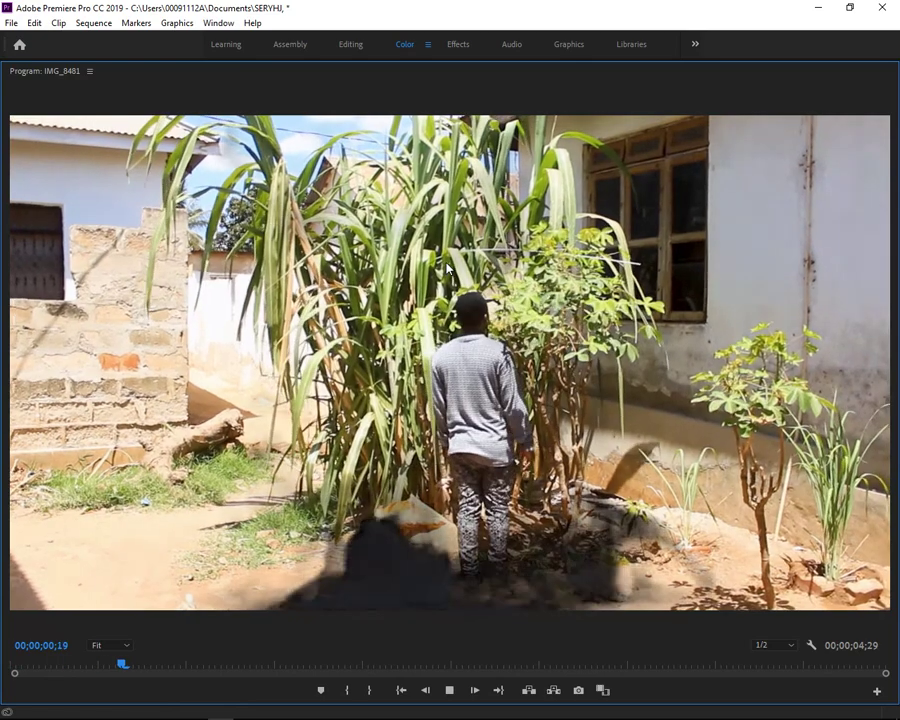
key(space)
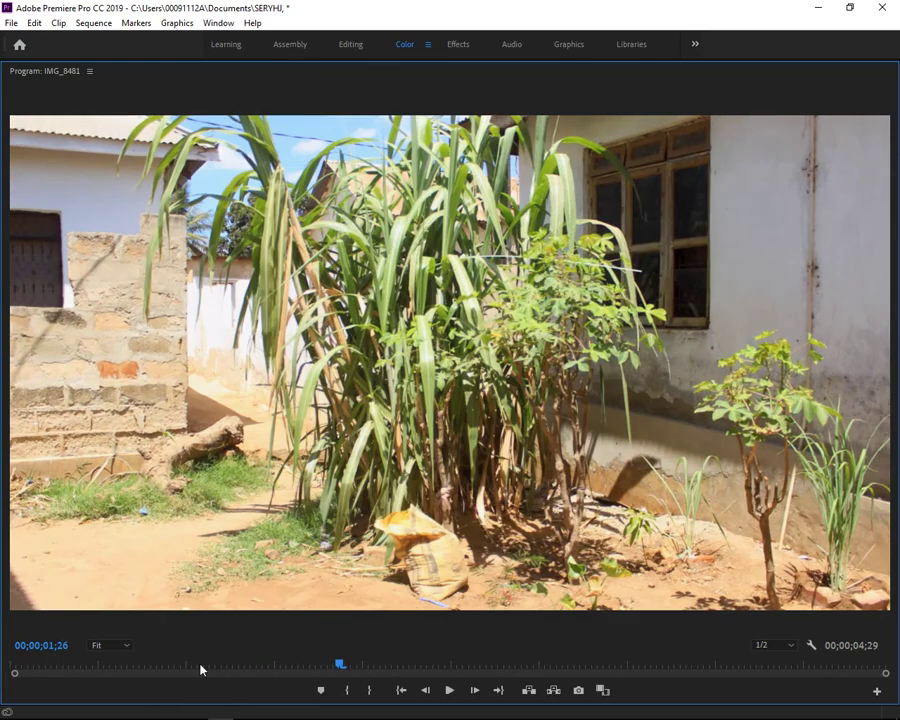
Replay the reversed smoke composite from the start several times, stopping around two seconds.
click(14, 667)
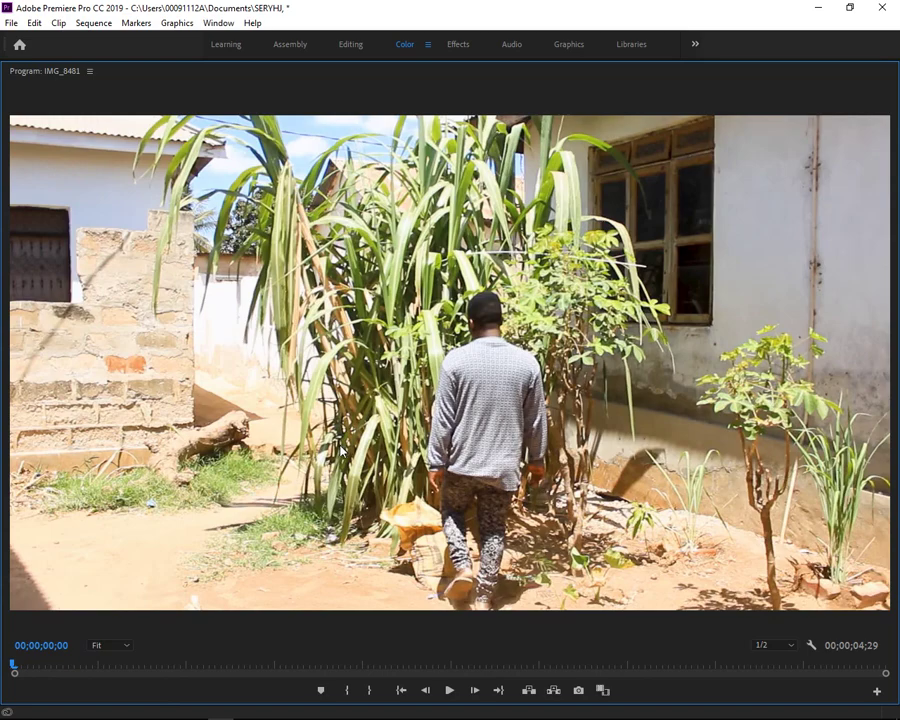
key(space)
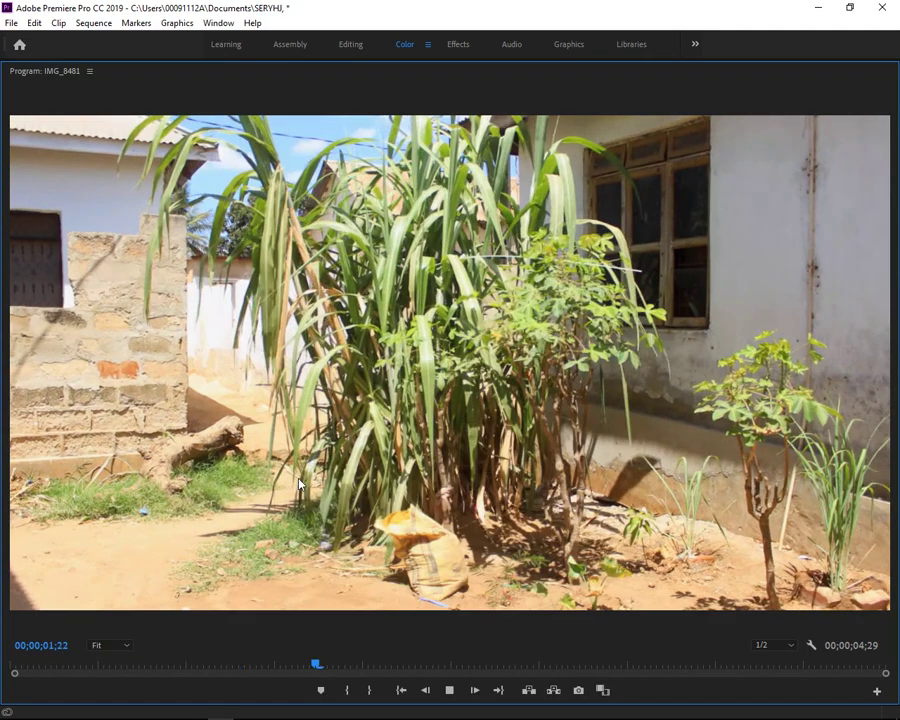
key(space)
drag(23, 667, 3, 670)
key(space)
drag(58, 673, 3, 675)
click(449, 690)
drag(76, 672, 3, 673)
key(space)
click(8, 670)
key(space)
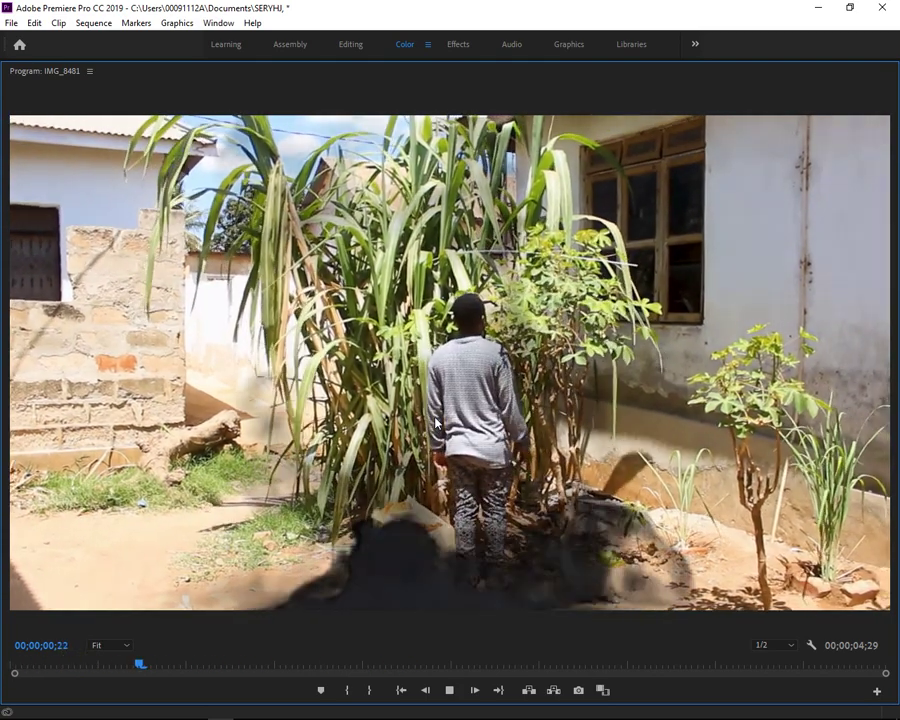
key(space)
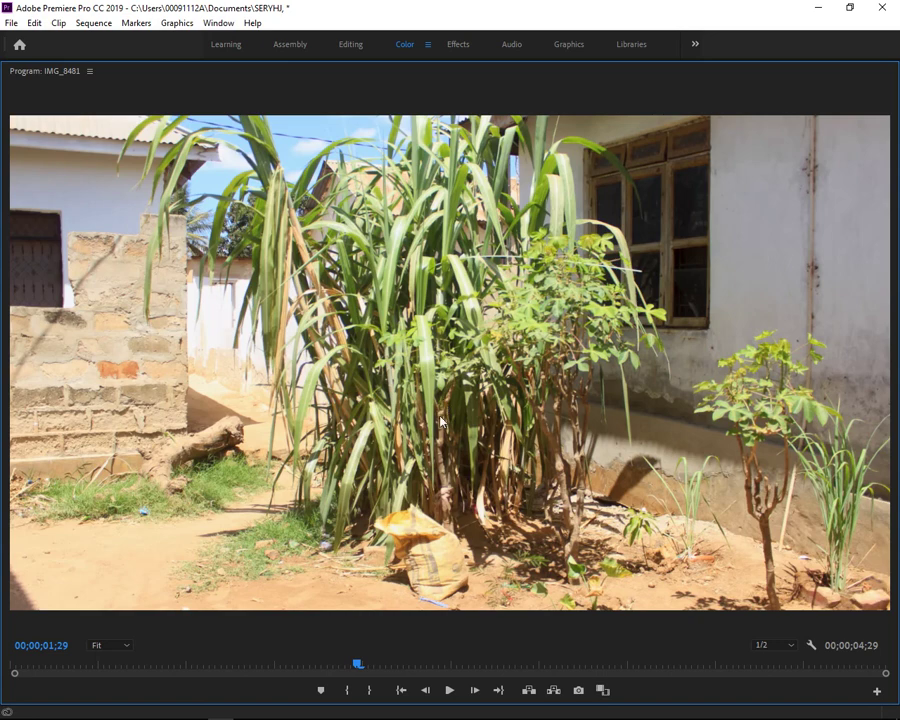
Restore the normal Premiere panel layout with ` and zoom out the timeline.
mouse_move(110, 716)
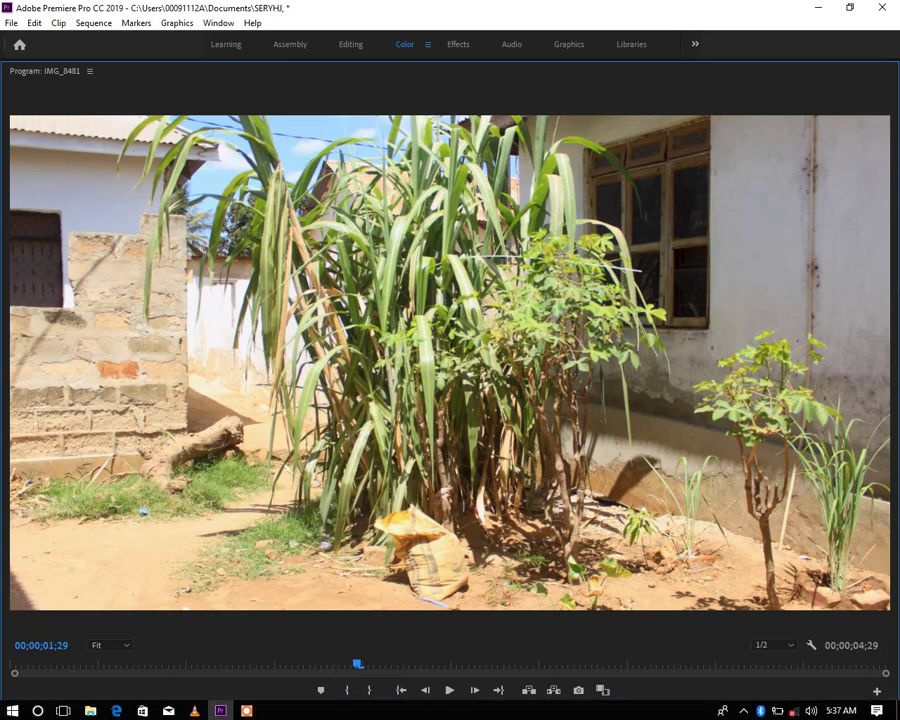
click(90, 709)
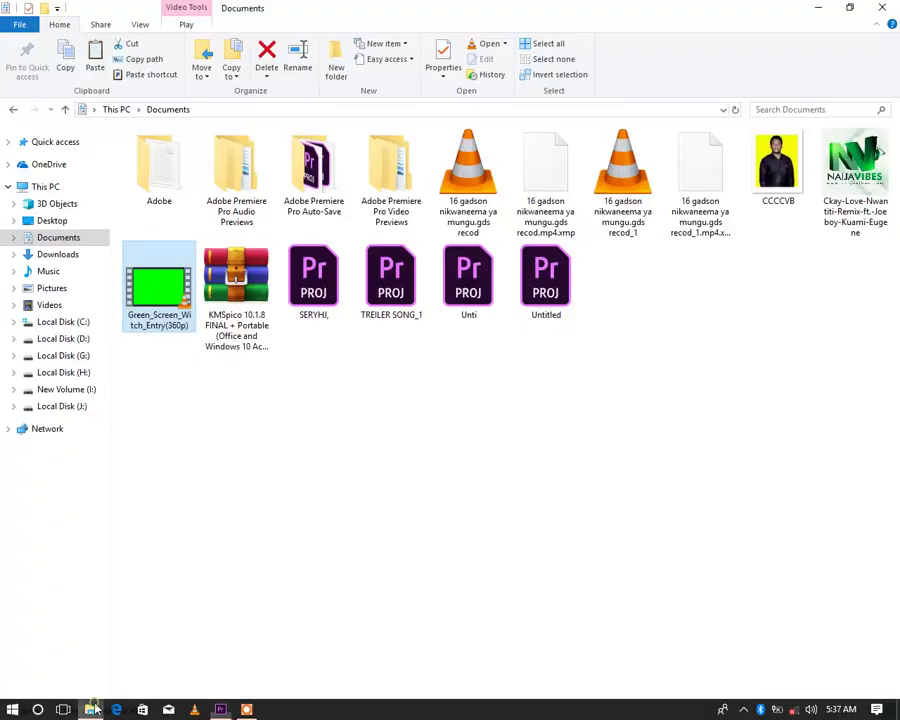
click(221, 709)
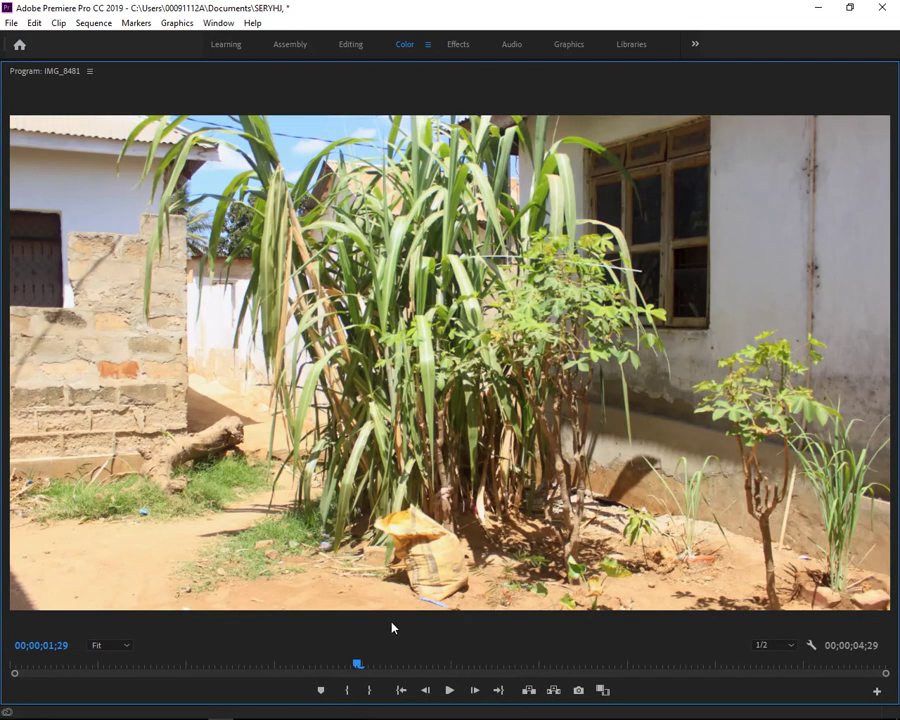
key(grave)
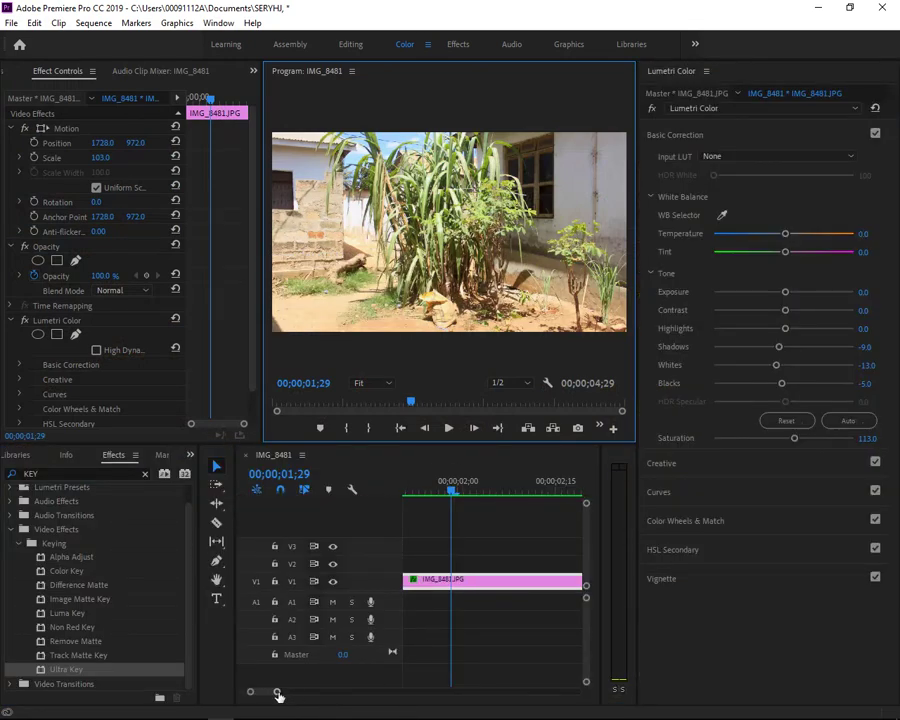
click(278, 694)
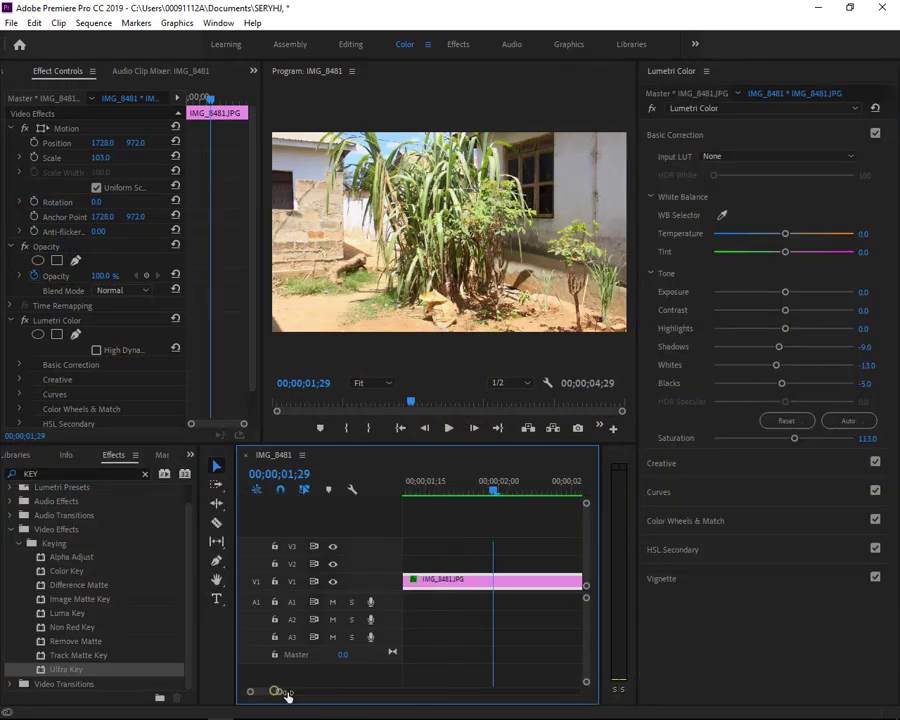
drag(274, 693, 324, 692)
Hide tracks V1 and V3, then play and scrub the walking-person clip from the start.
click(333, 581)
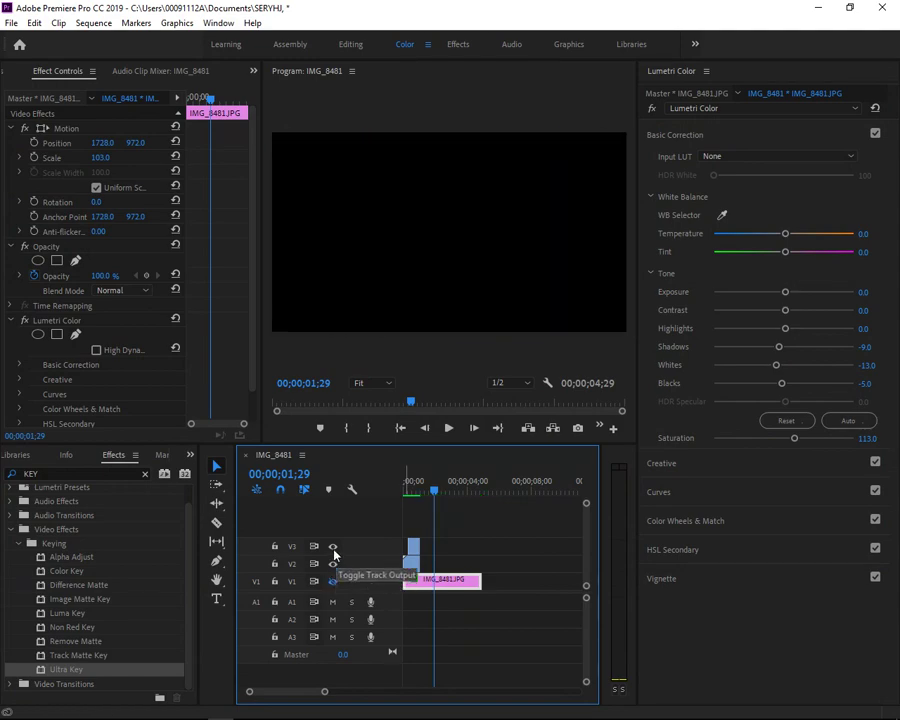
click(333, 546)
click(403, 488)
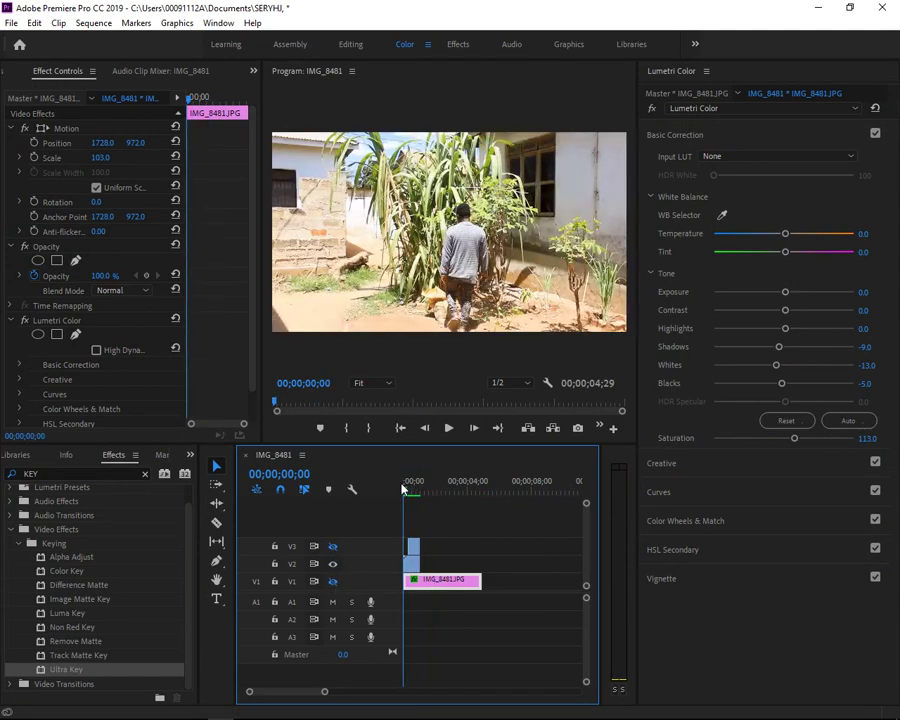
key(space)
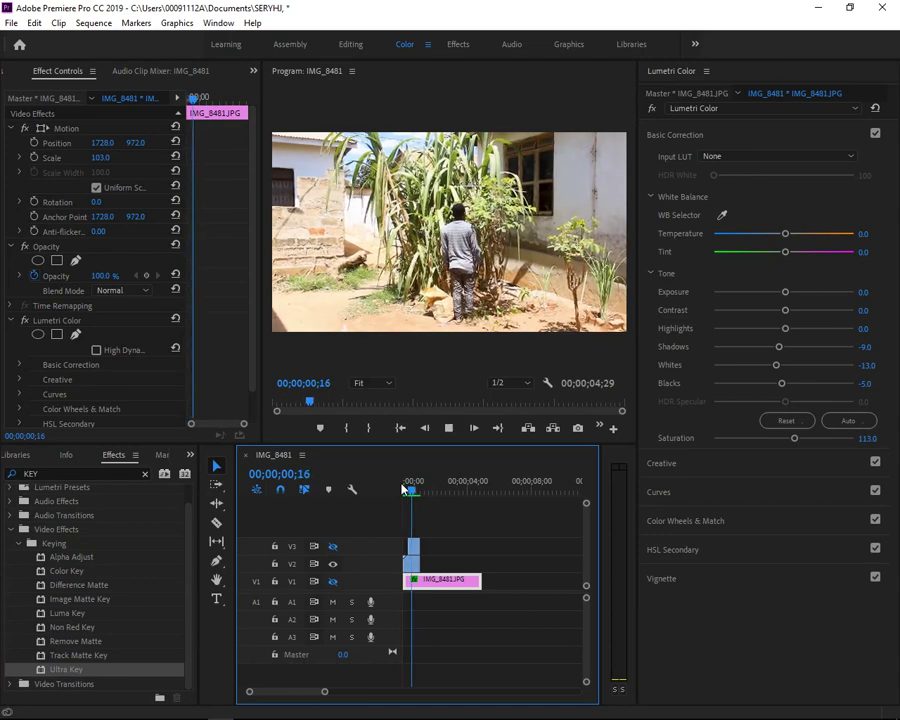
key(space)
drag(411, 488, 417, 490)
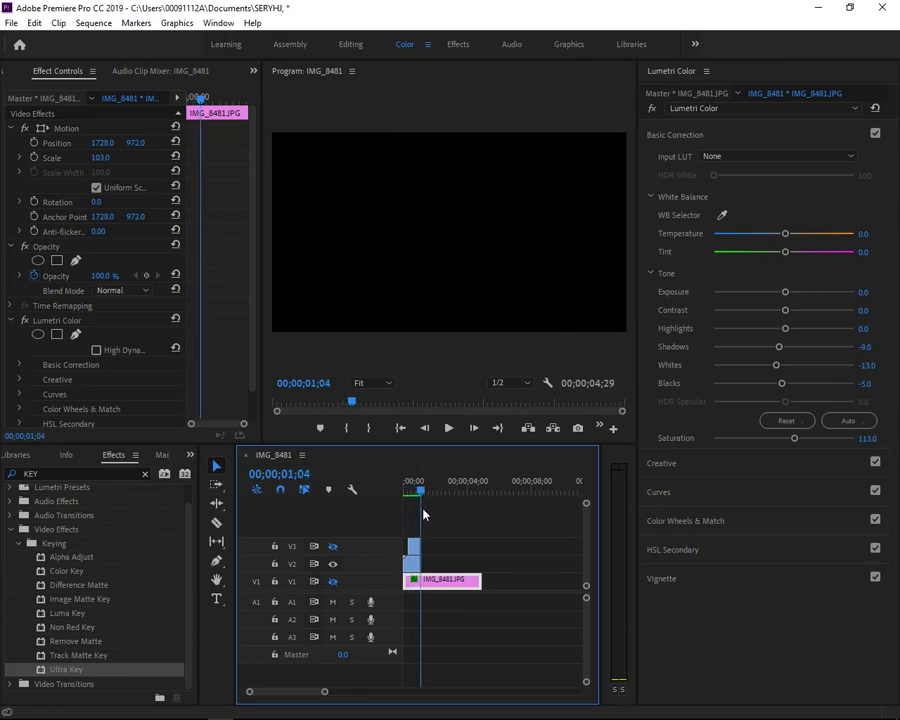
drag(420, 507, 411, 490)
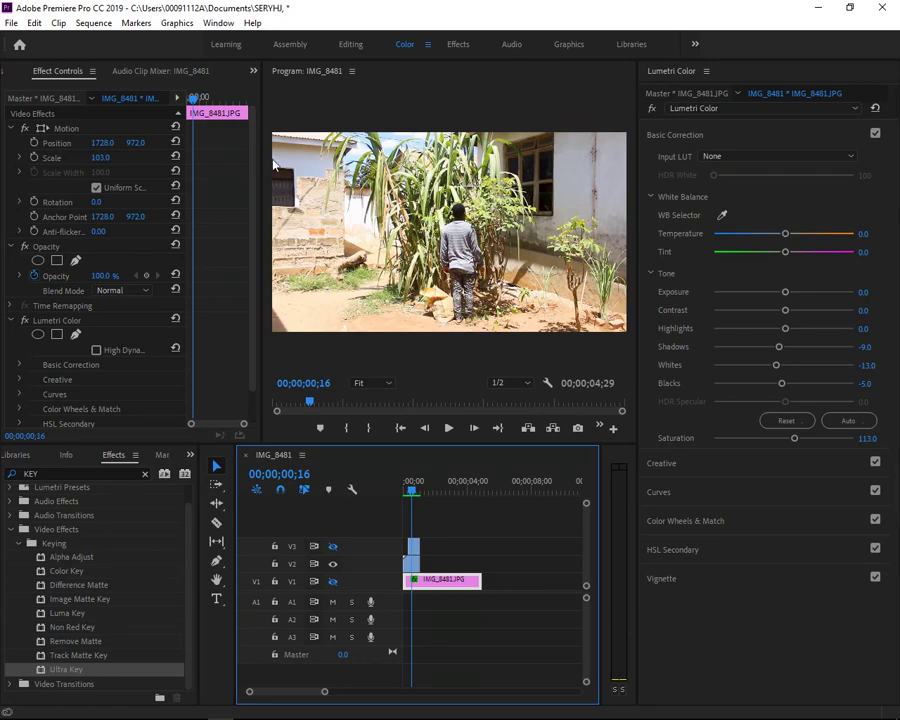
Briefly maximize and restore the Program monitor, then scrub forward through the walking clip.
click(330, 285)
key(grave)
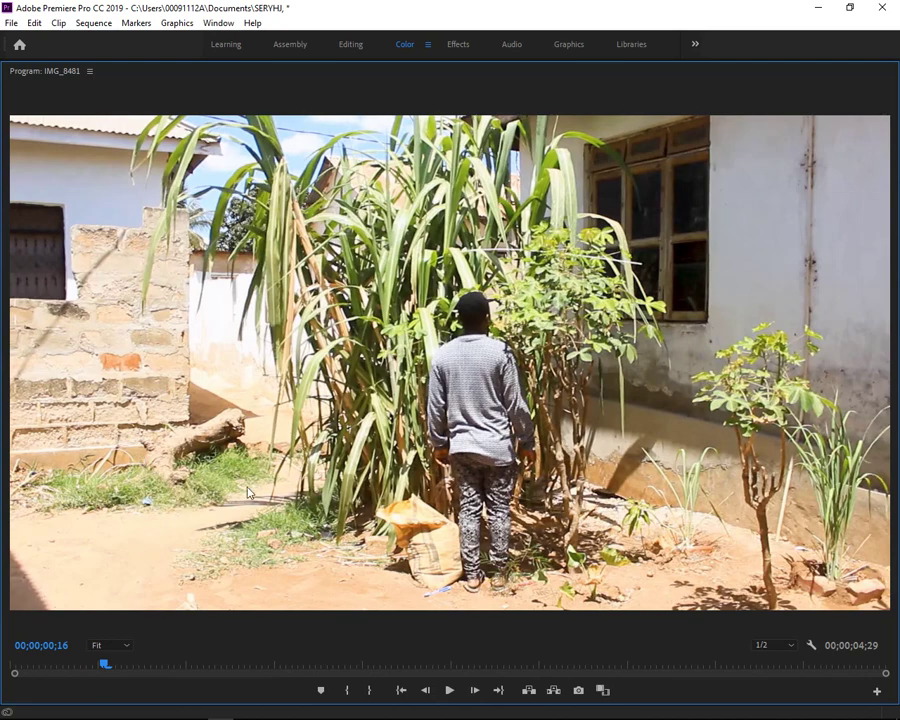
key(grave)
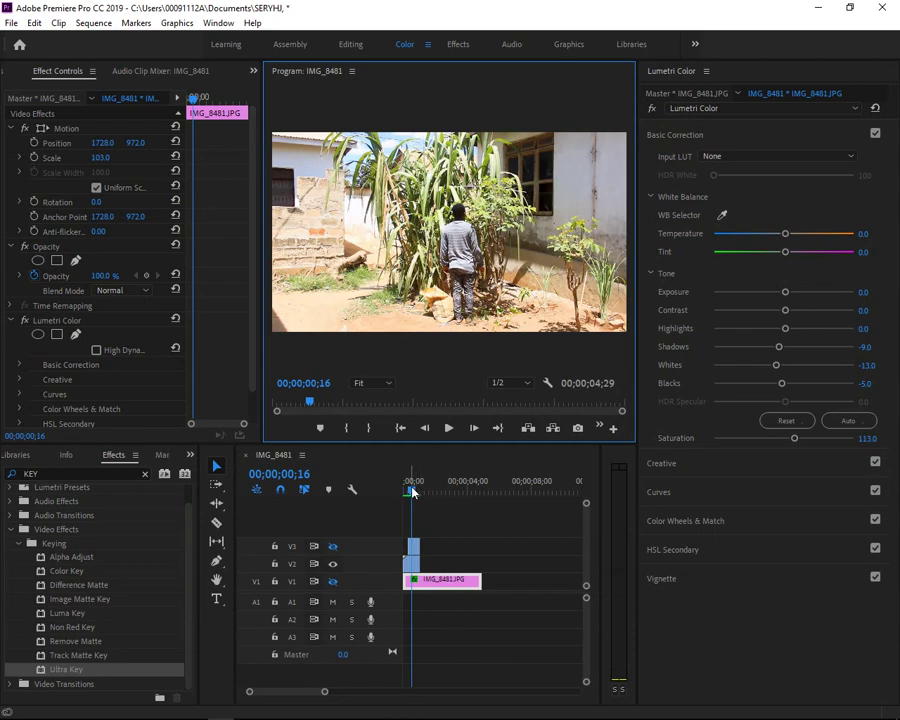
mouse_move(411, 488)
mouse_down()
mouse_move(425, 543)
mouse_move(434, 545)
mouse_up()
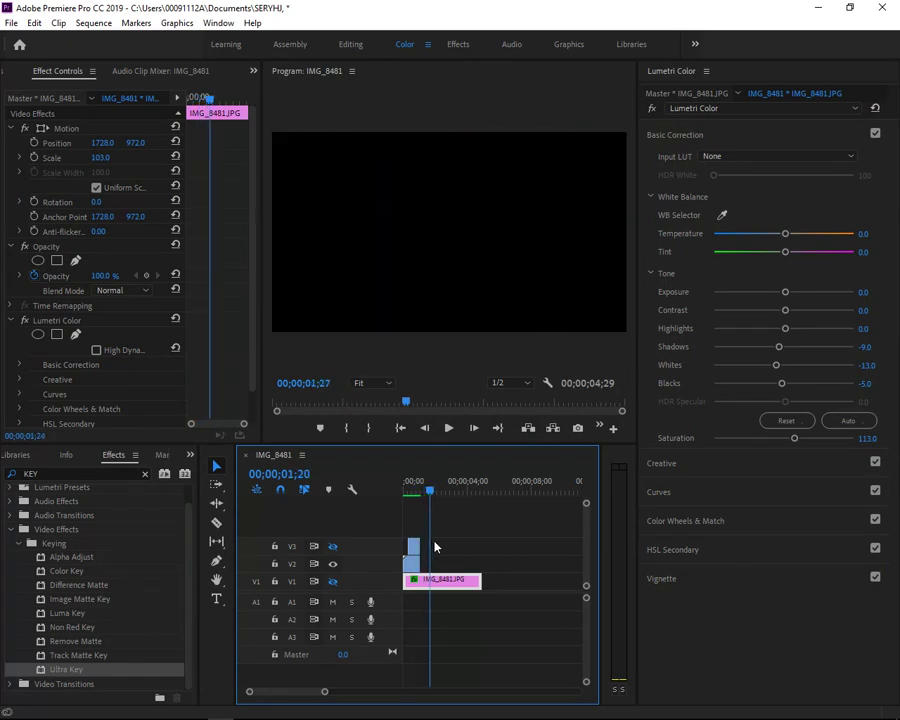
Browse Local Disk (H:) > GADISON > VIDEO and drag MVI_0004 onto V2 of the Premiere timeline.
click(92, 710)
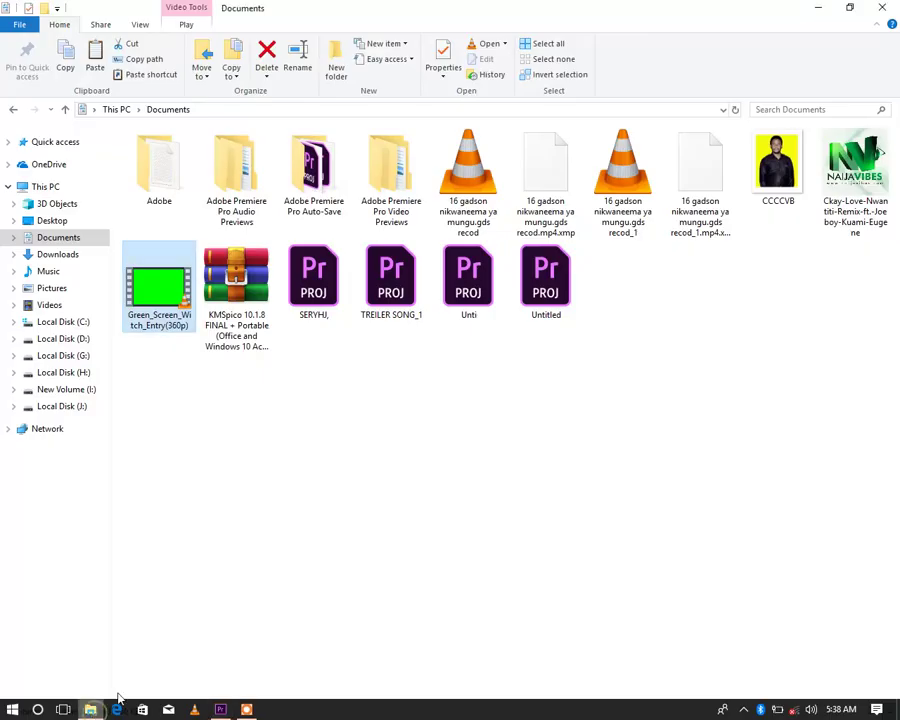
click(64, 390)
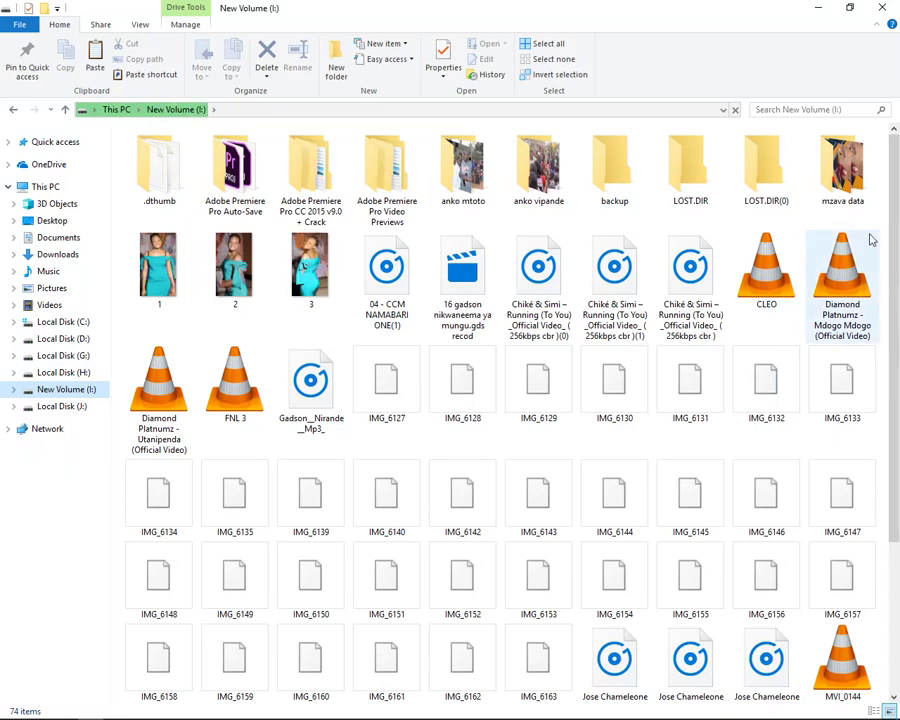
click(82, 372)
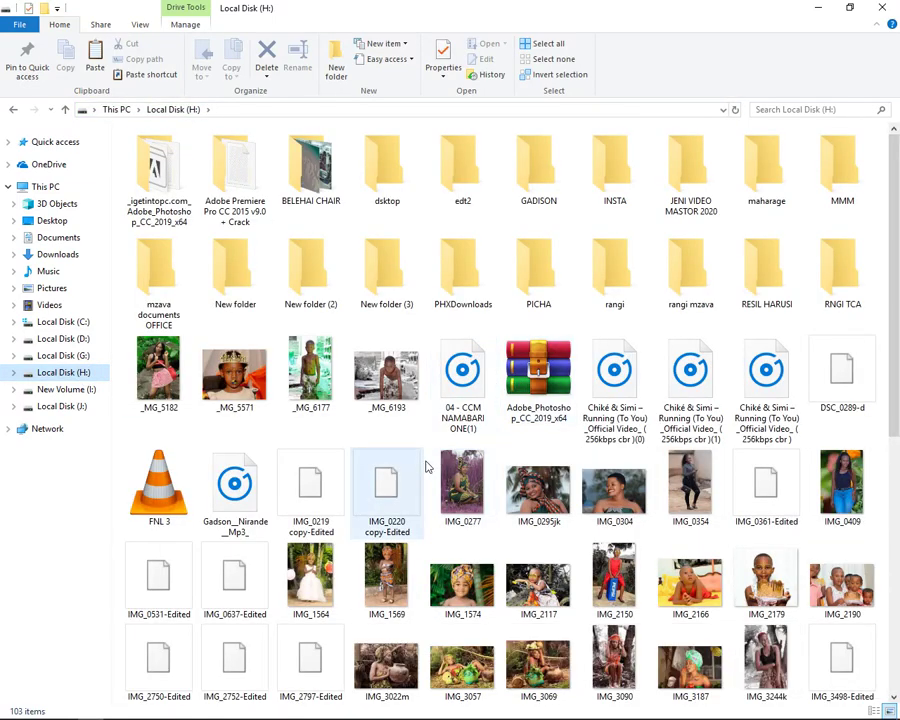
scroll(450, 462, down, 5)
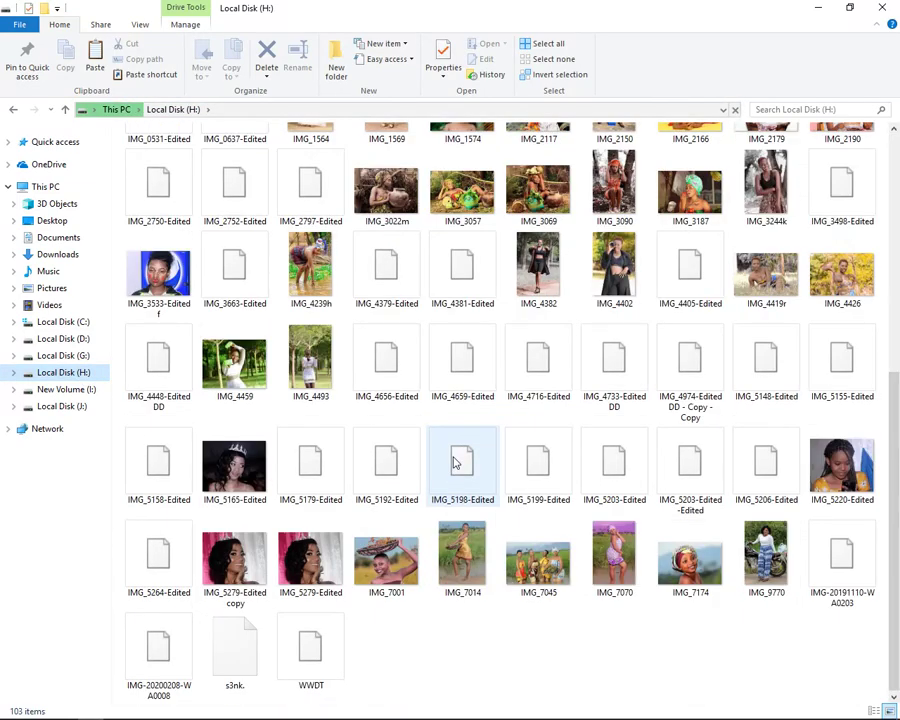
scroll(478, 364, up, 5)
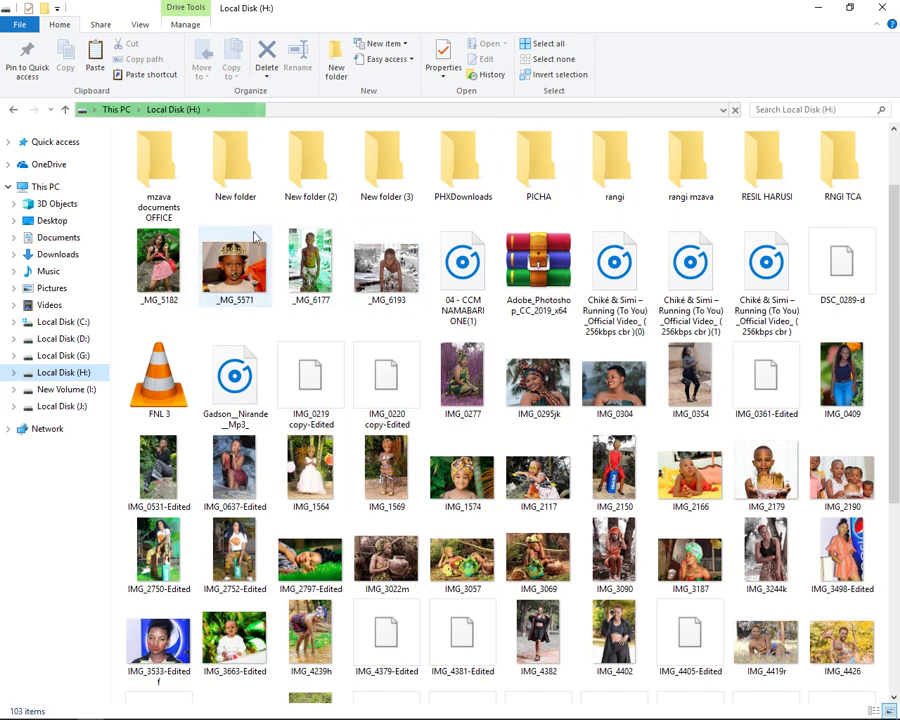
scroll(775, 200, up, 1)
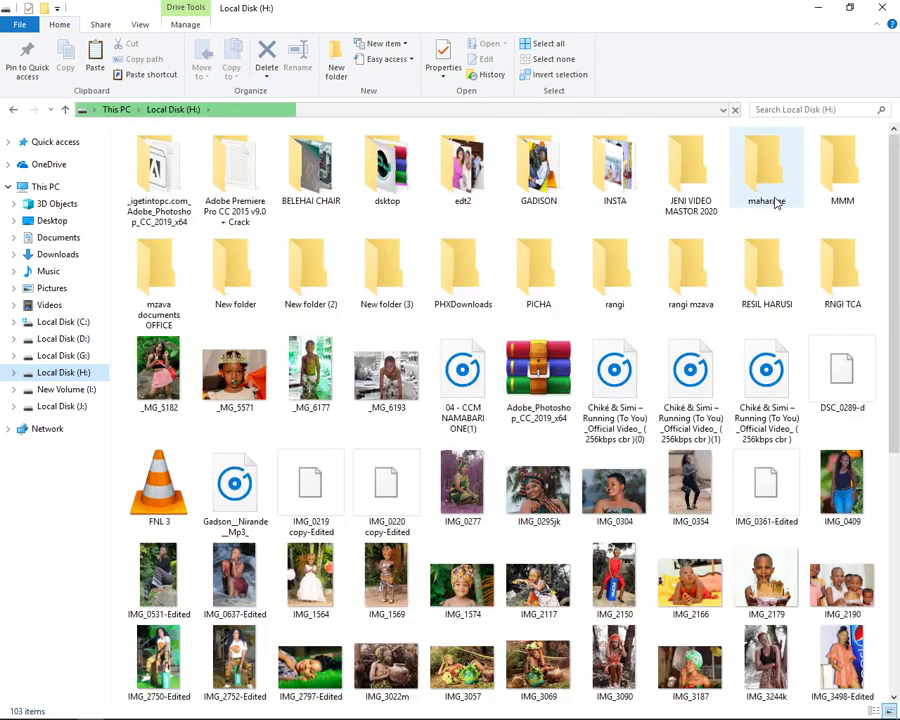
click(530, 180)
double_click(527, 180)
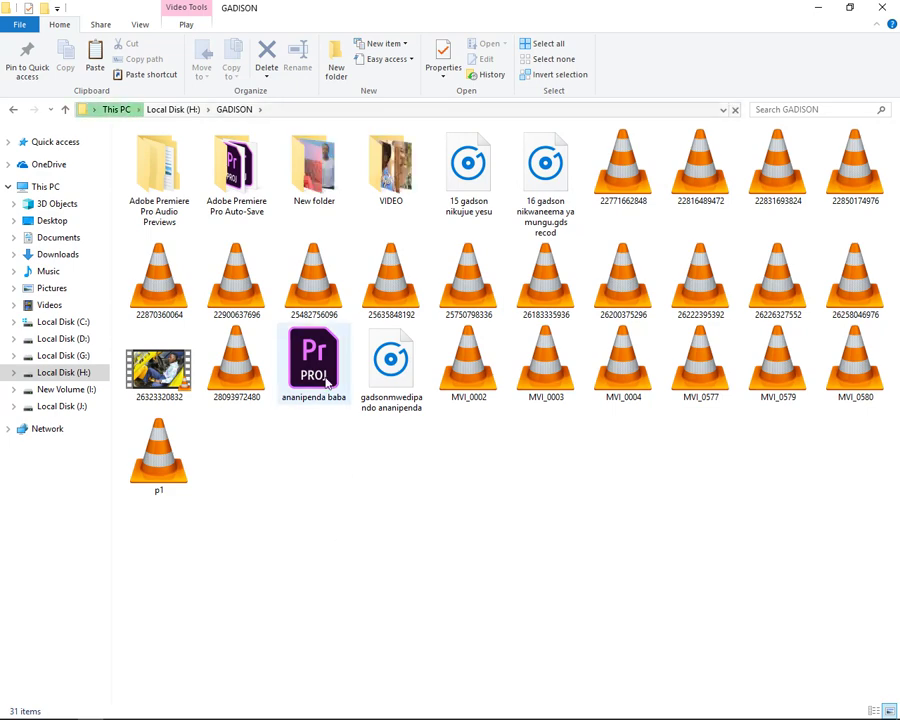
double_click(392, 180)
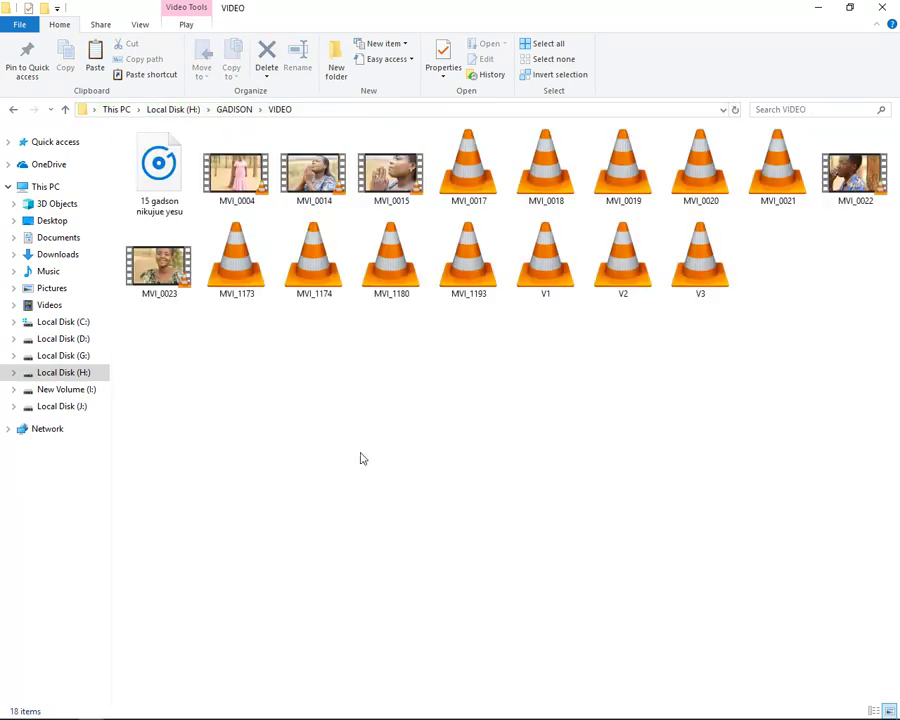
click(250, 175)
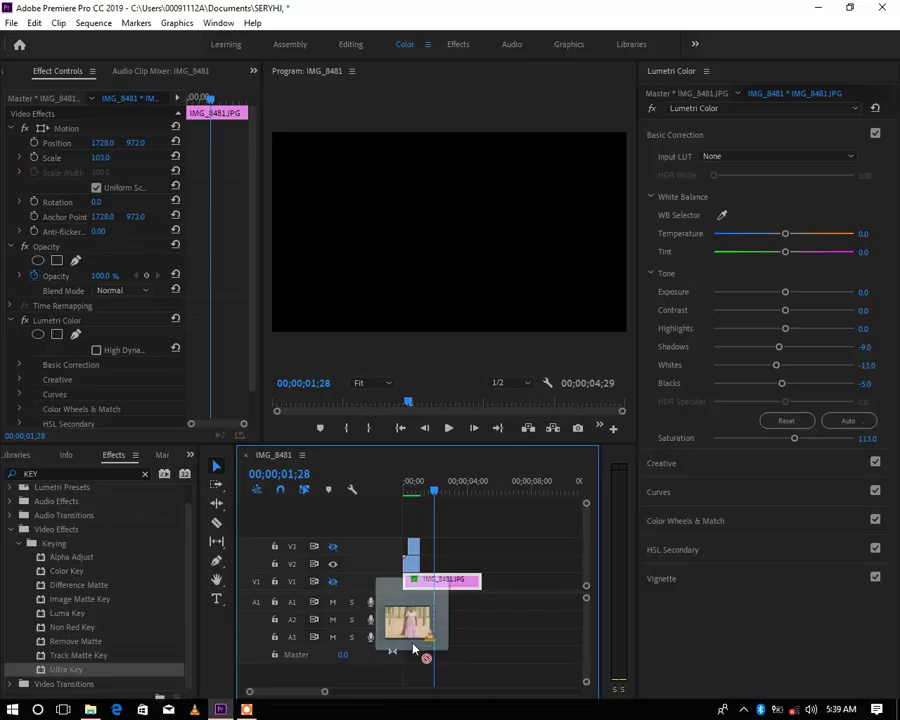
mouse_move(170, 685)
mouse_down()
mouse_move(481, 607)
mouse_move(493, 600)
mouse_move(474, 584)
mouse_move(490, 575)
mouse_move(469, 551)
mouse_up()
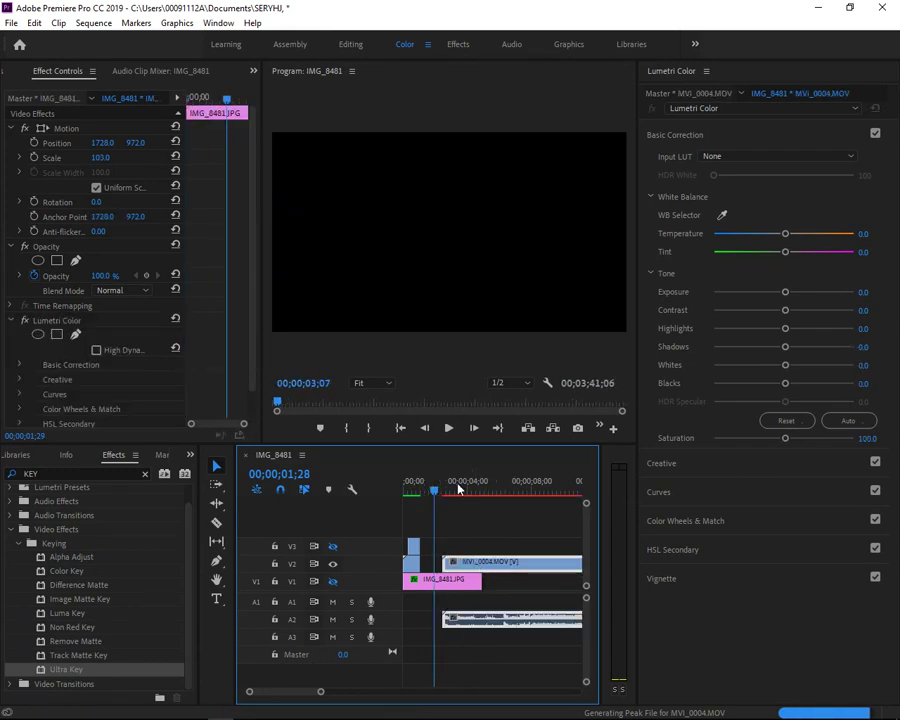
Apply Scale to Frame Size to MVI_0004 on V2, hide V3, and scrub with the timeline zoomed out.
click(457, 484)
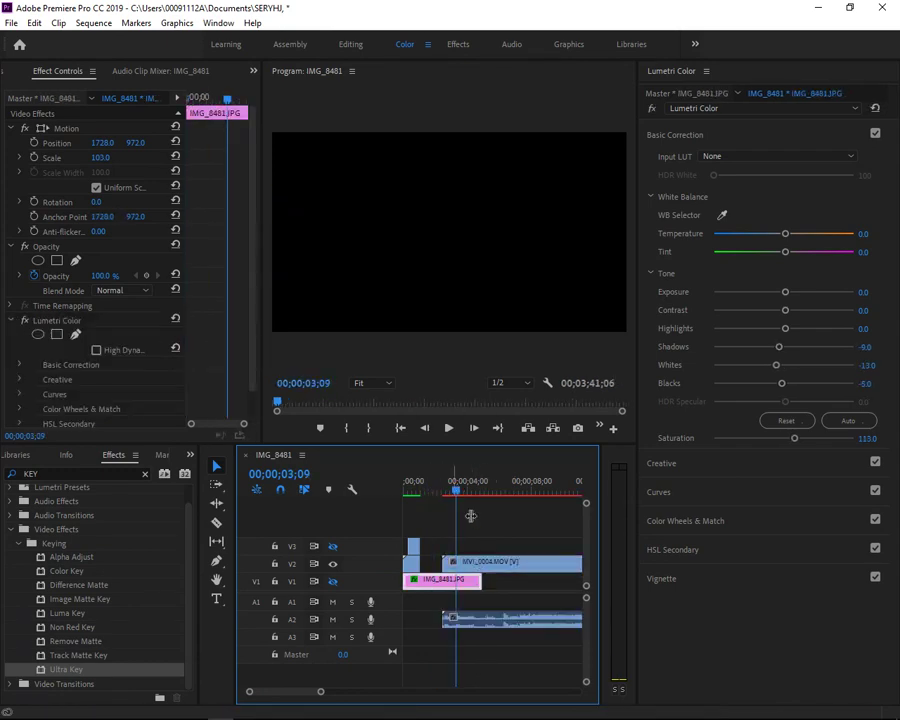
right_click(503, 567)
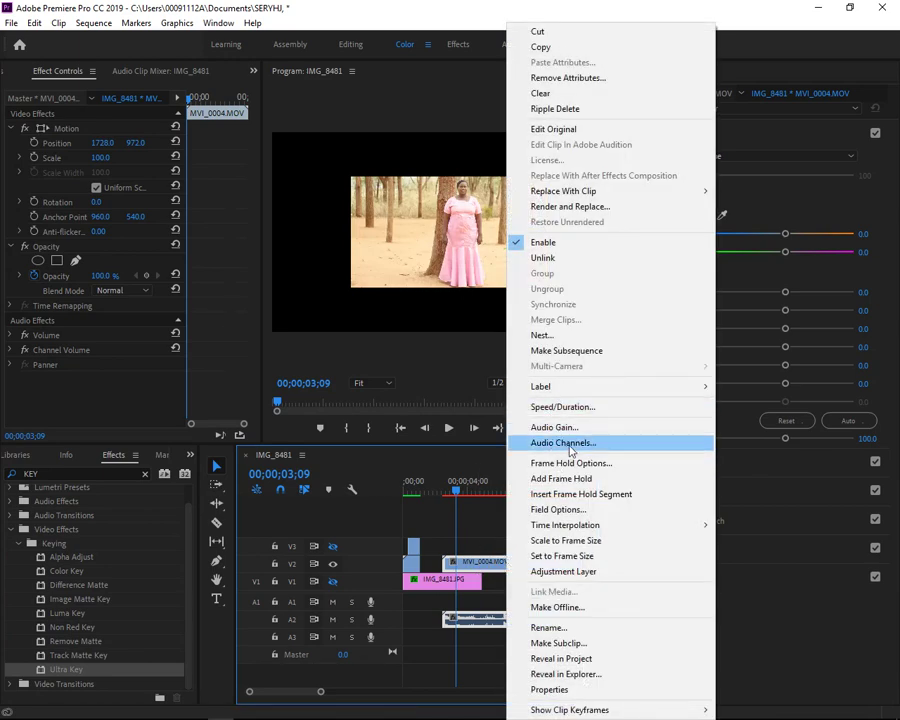
click(606, 540)
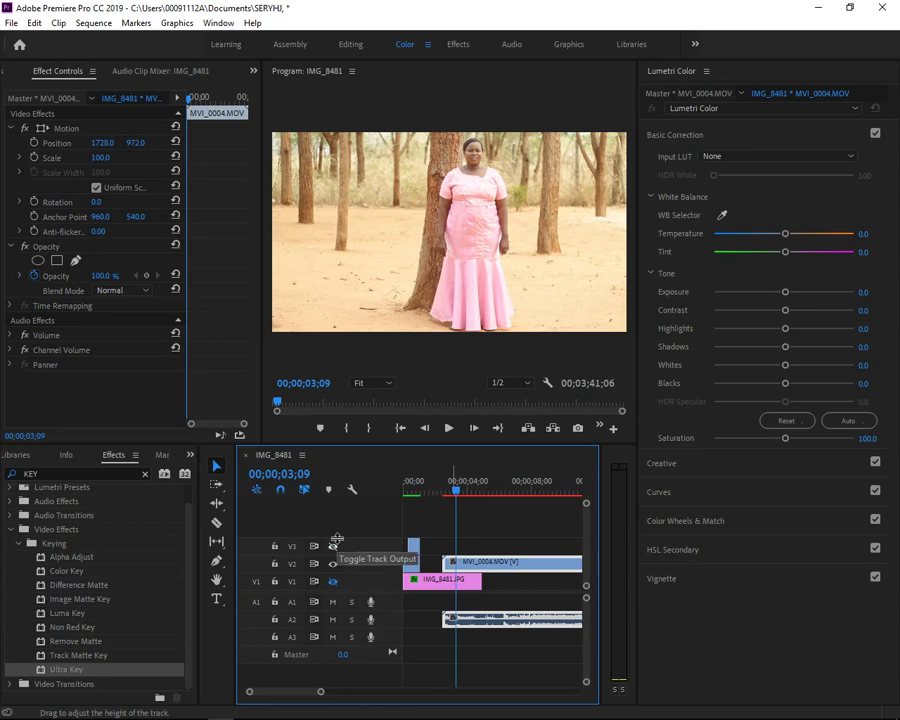
click(333, 546)
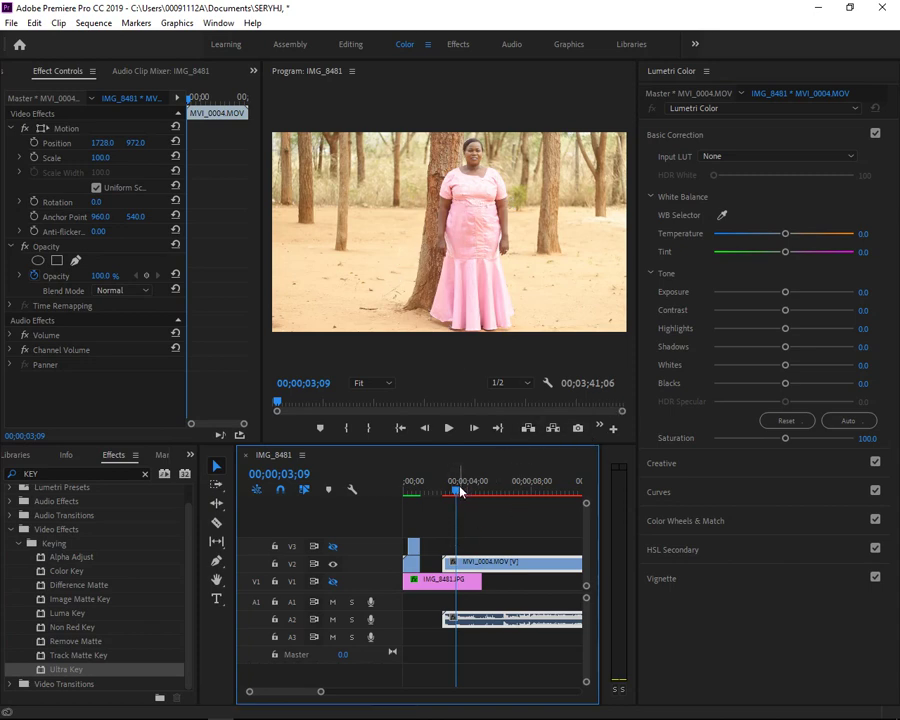
mouse_move(460, 491)
mouse_down()
mouse_move(447, 511)
mouse_move(460, 495)
mouse_up()
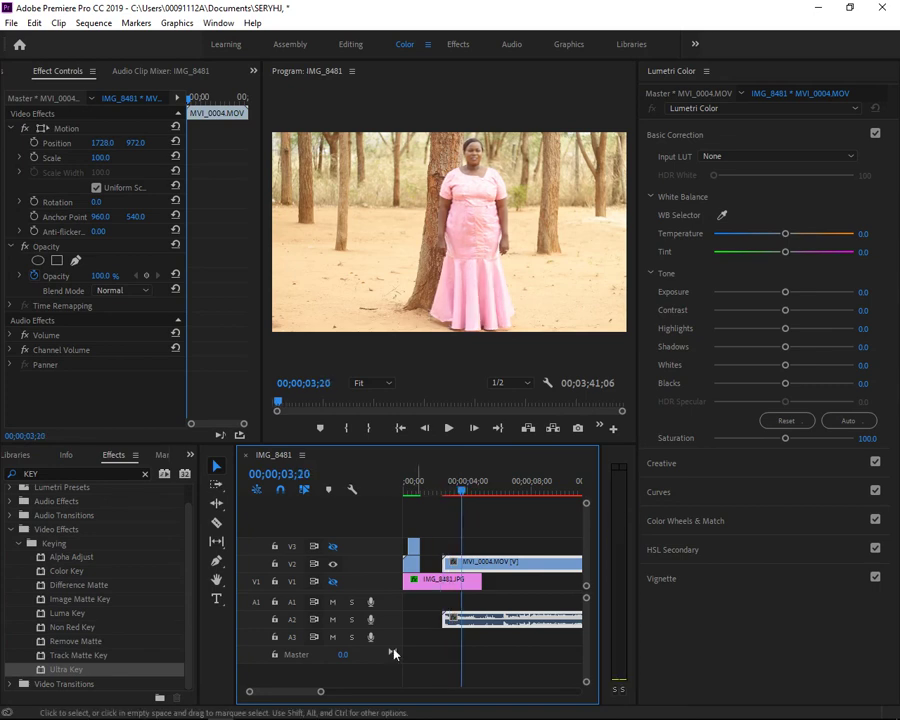
drag(320, 691, 510, 705)
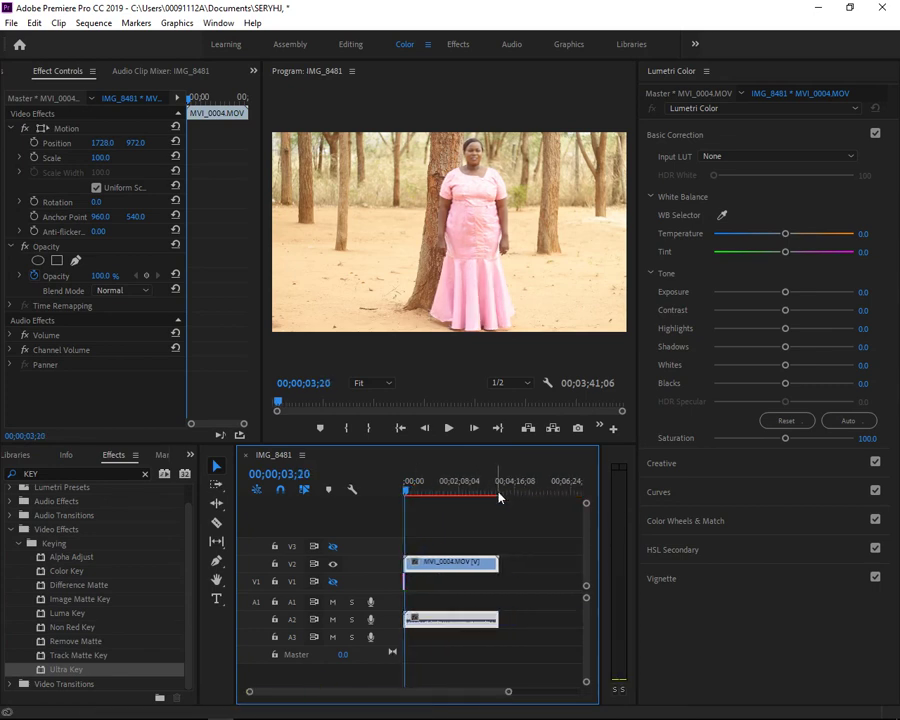
drag(497, 494, 488, 494)
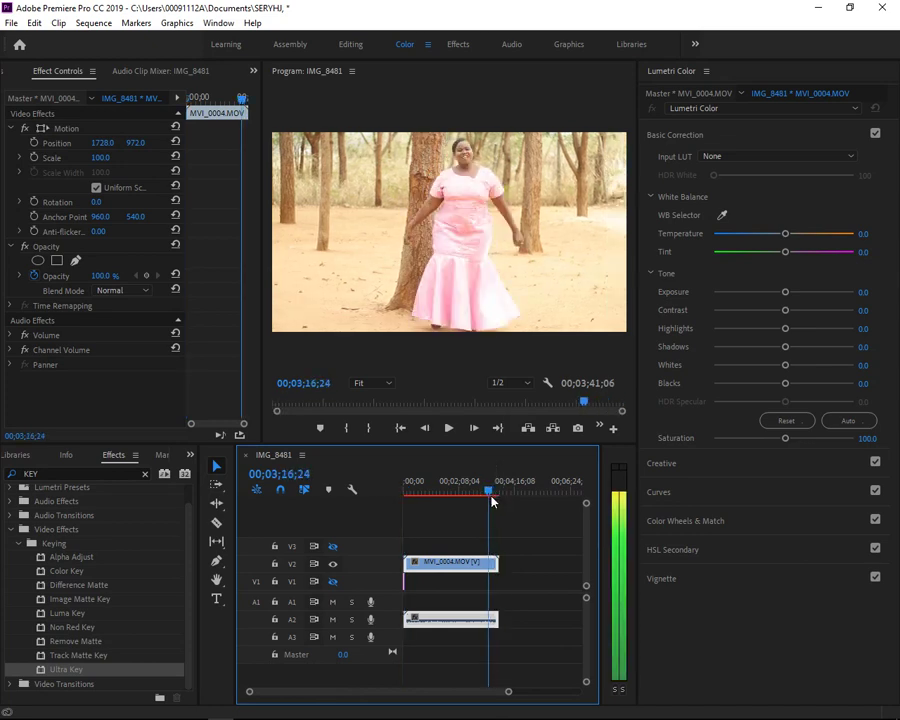
Unlink MVI_0004 and delete its audio from track A2.
right_click(458, 565)
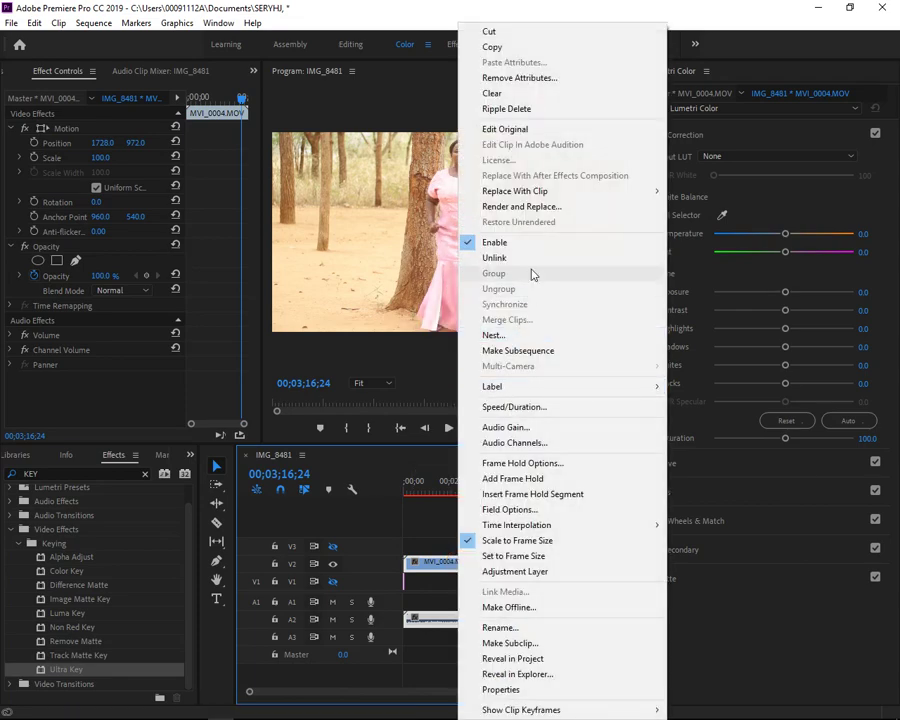
click(494, 257)
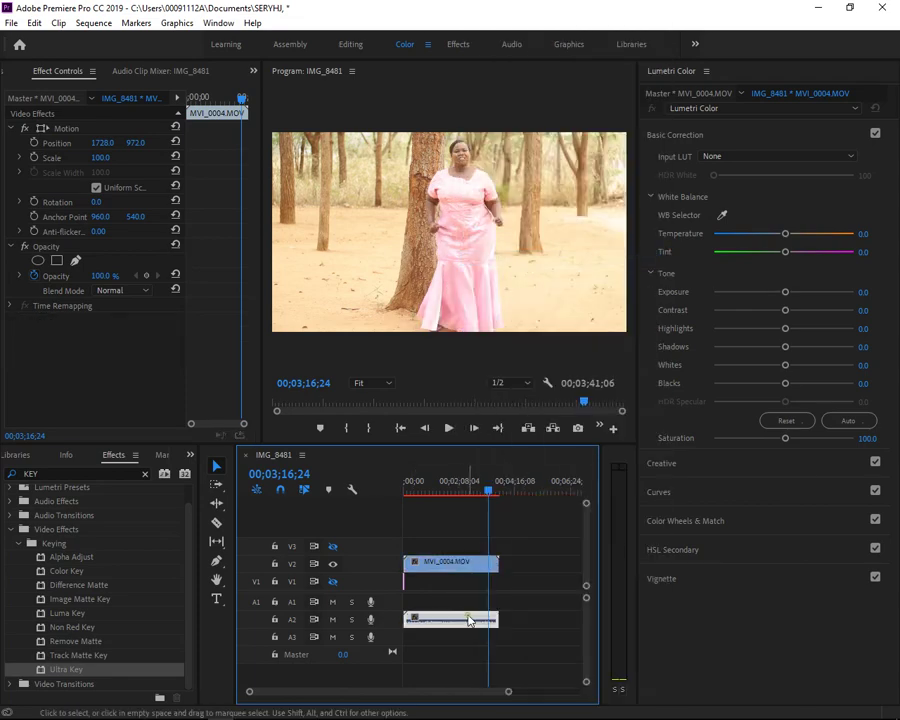
click(469, 620)
key(Delete)
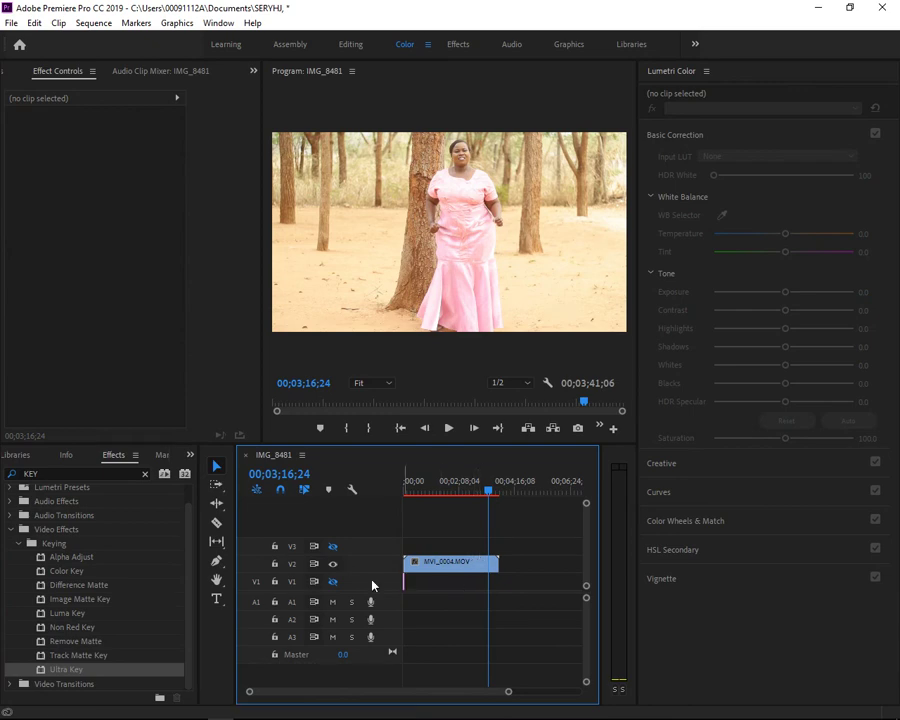
Razor MVI_0004 at the playhead and delete the part before the cut.
click(217, 524)
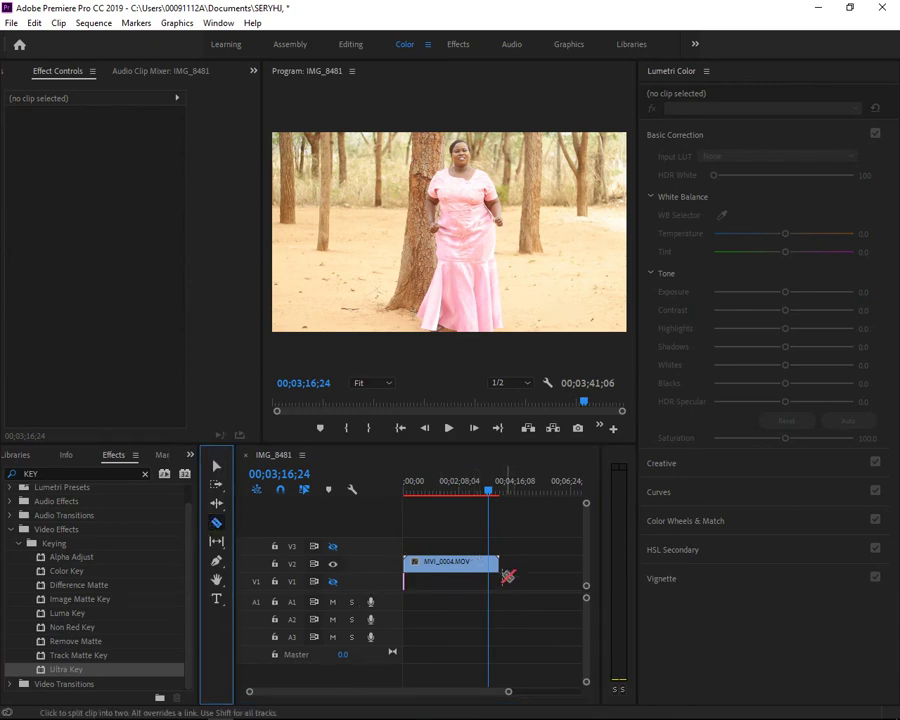
click(489, 563)
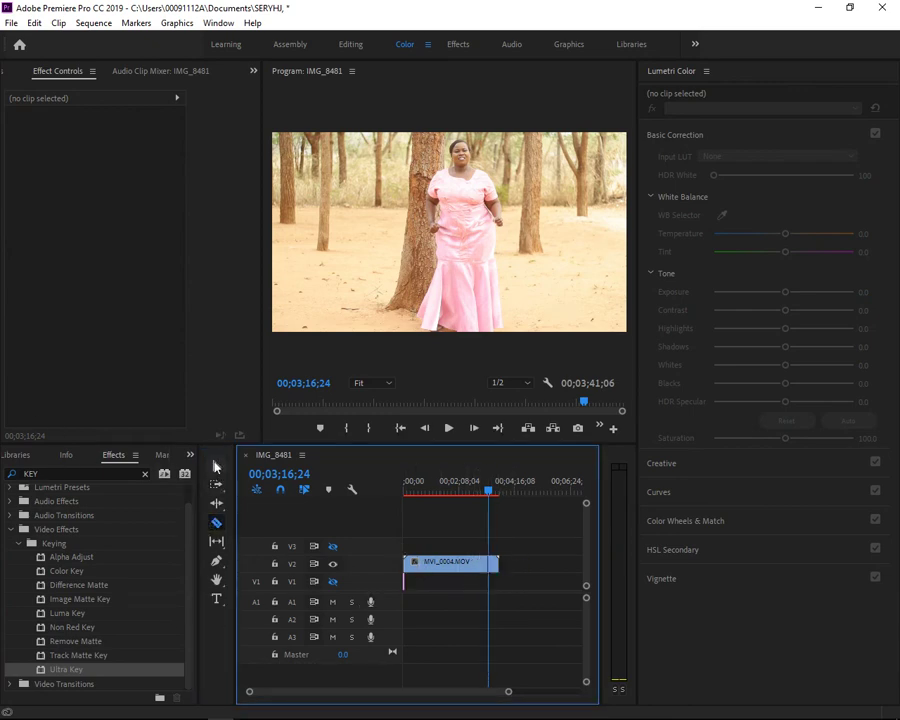
key(v)
click(440, 565)
key(Delete)
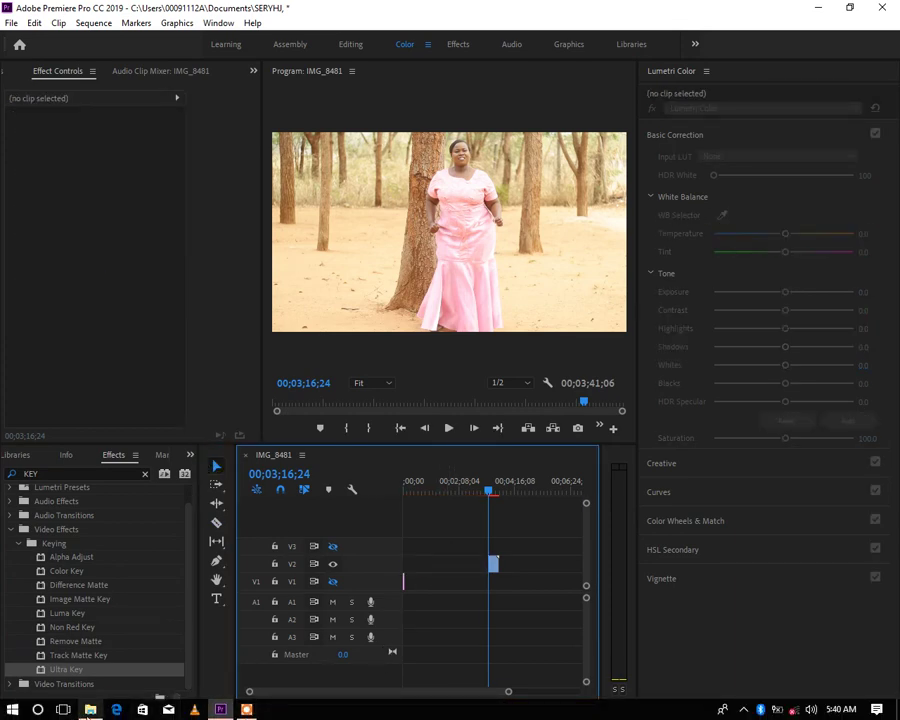
click(90, 709)
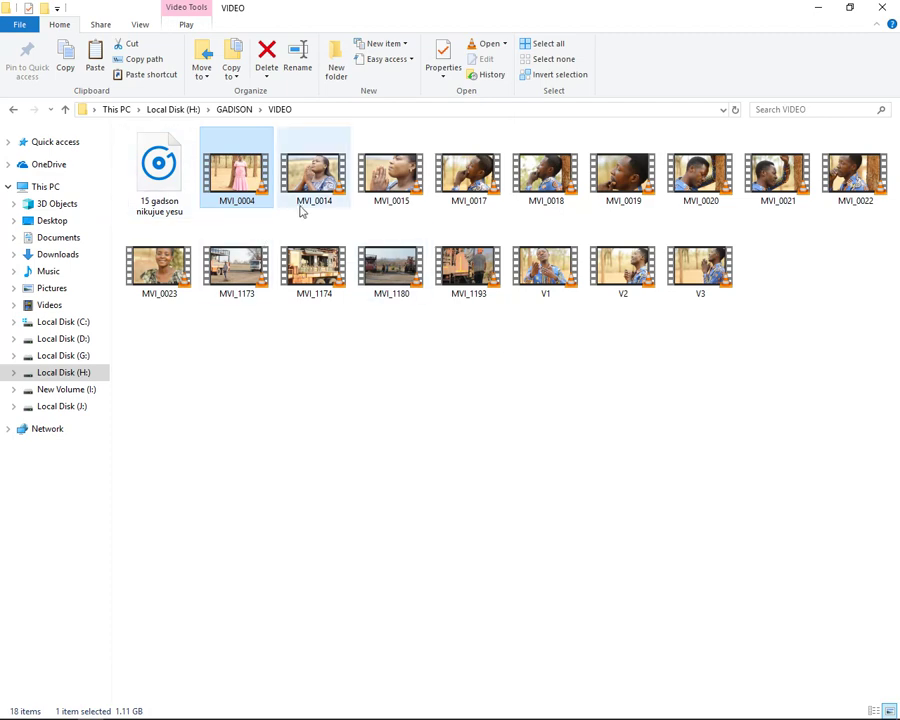
Drag Green_Screen_Witch_Entry(360p) from Documents onto V3 at the playhead, with its audio on A3.
click(62, 237)
click(158, 287)
drag(166, 534, 211, 700)
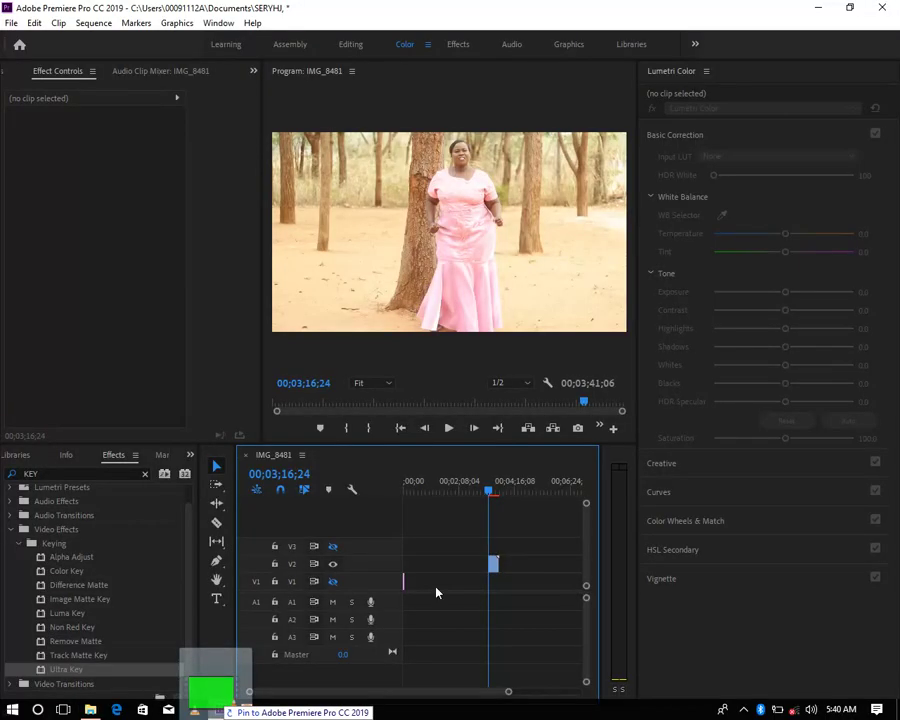
drag(436, 592, 494, 558)
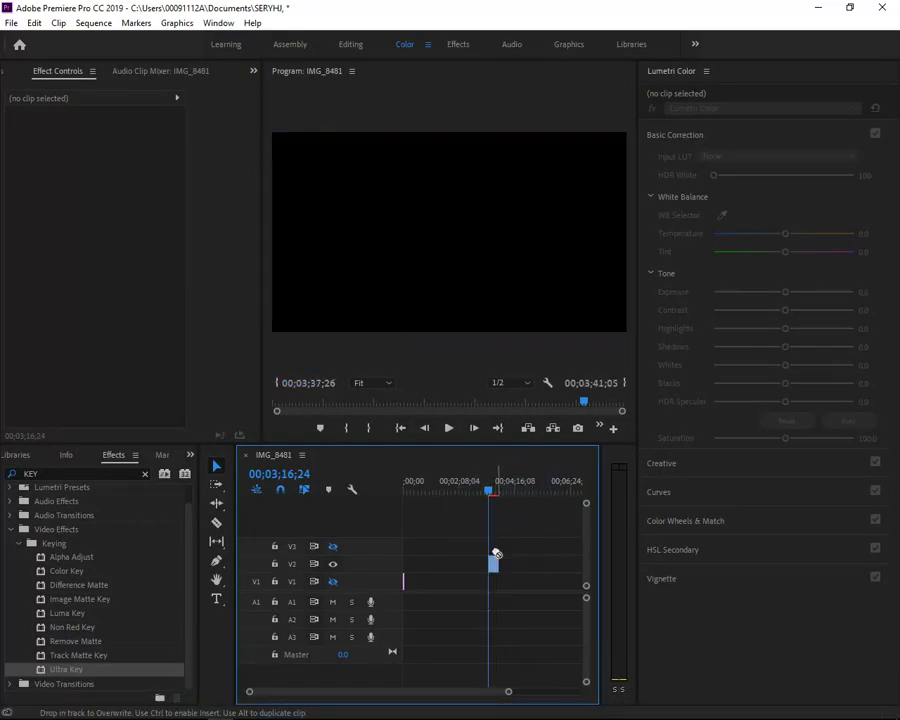
Zoom in on the new witch clip and apply Scale to Frame Size to it.
click(494, 492)
key(=)
key(=)
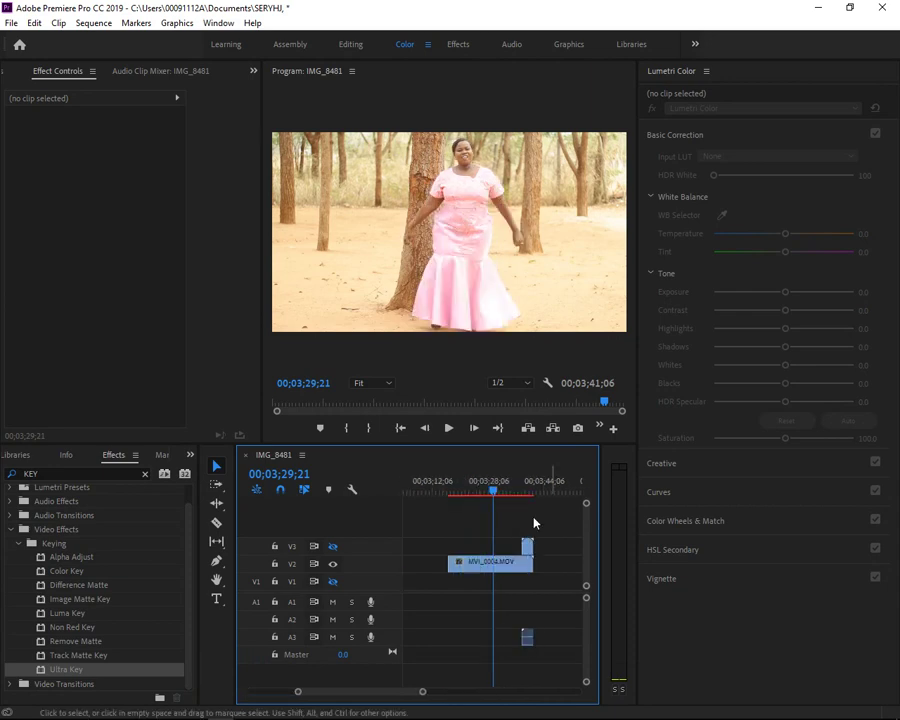
mouse_move(494, 492)
mouse_down()
mouse_move(528, 499)
mouse_move(528, 522)
mouse_up()
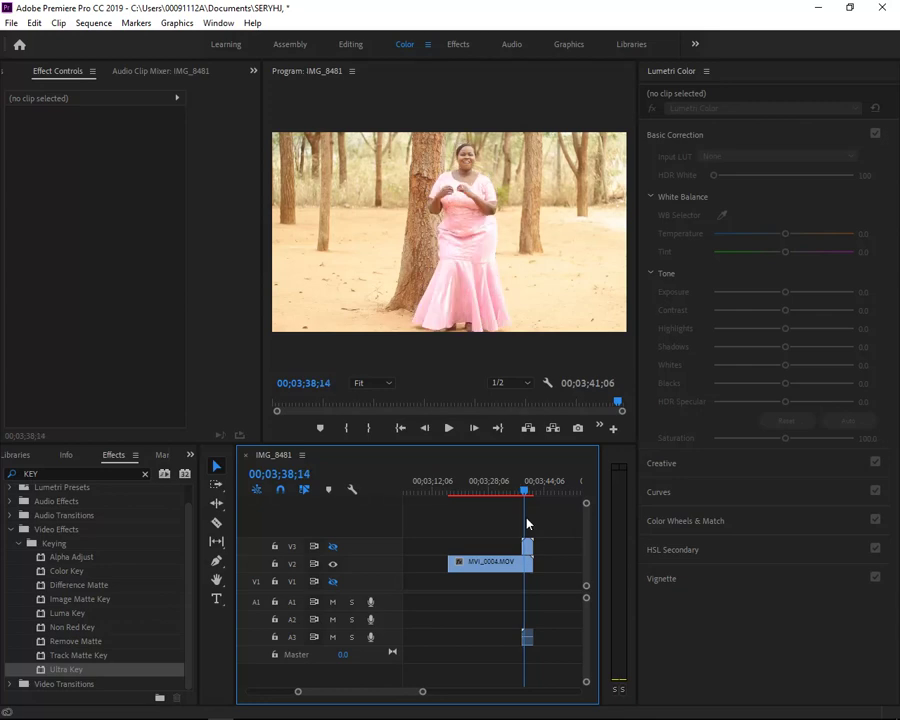
right_click(526, 636)
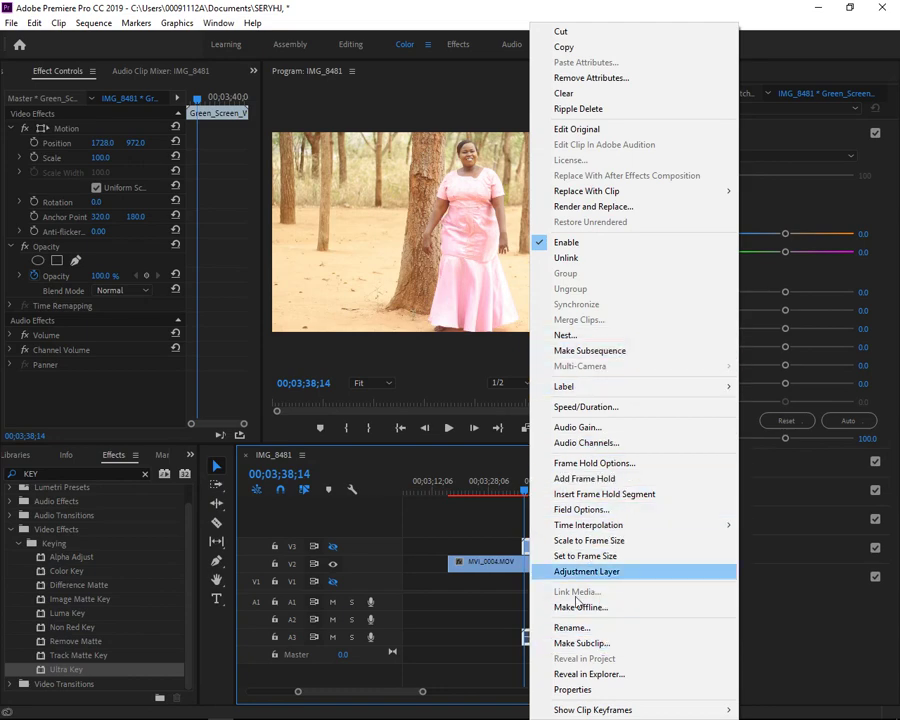
click(591, 541)
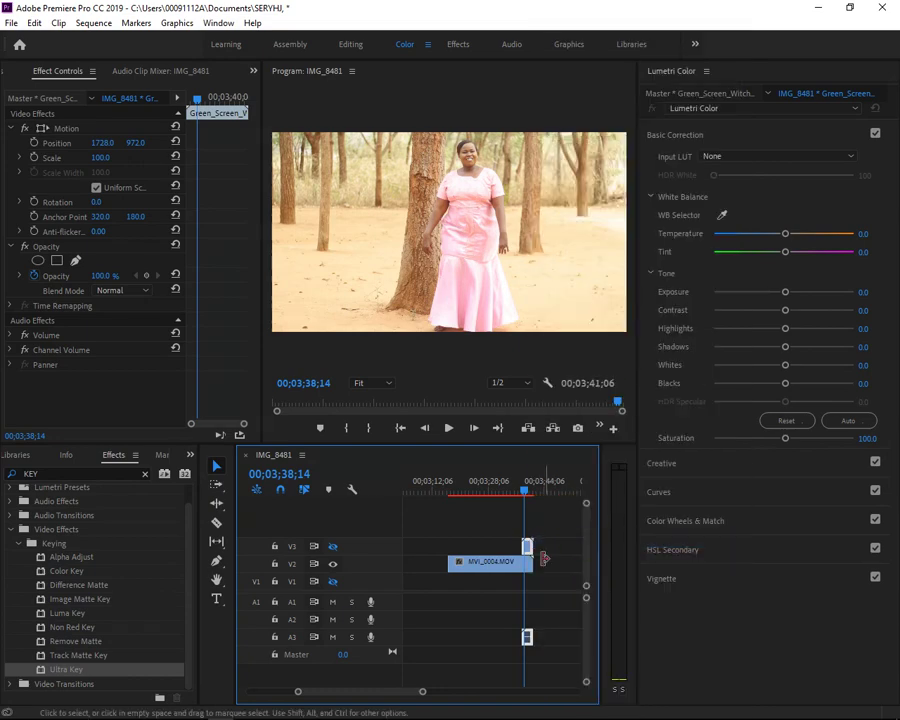
Unlink the witch clip and delete its audio on A3.
click(520, 638)
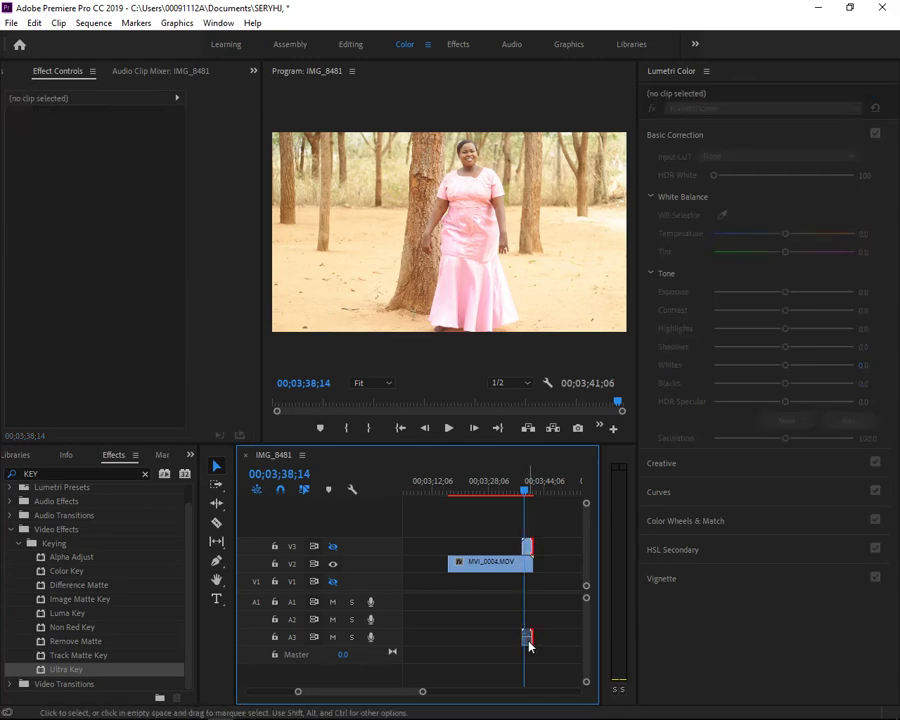
right_click(525, 638)
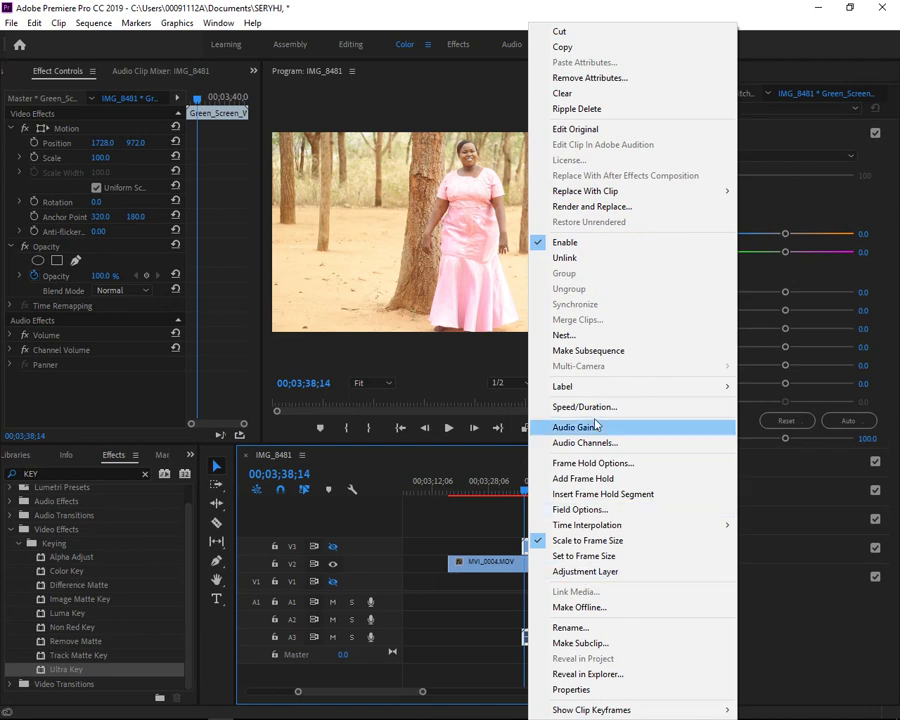
click(565, 257)
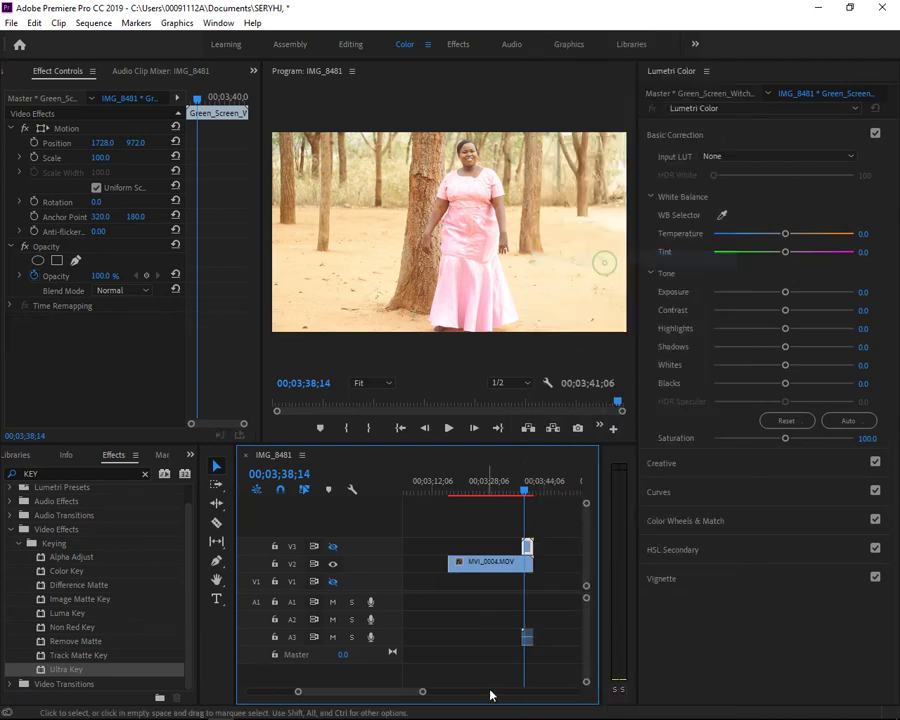
click(528, 640)
key(Delete)
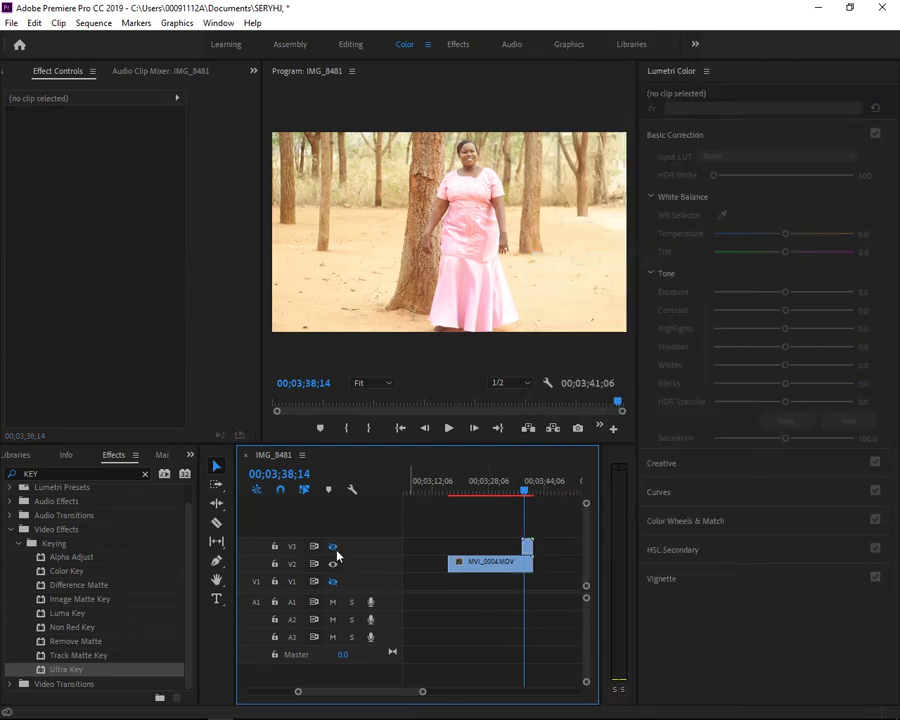
Turn on V3 visibility and apply Ultra Key, found by searching KEY, to the witch clip.
click(334, 546)
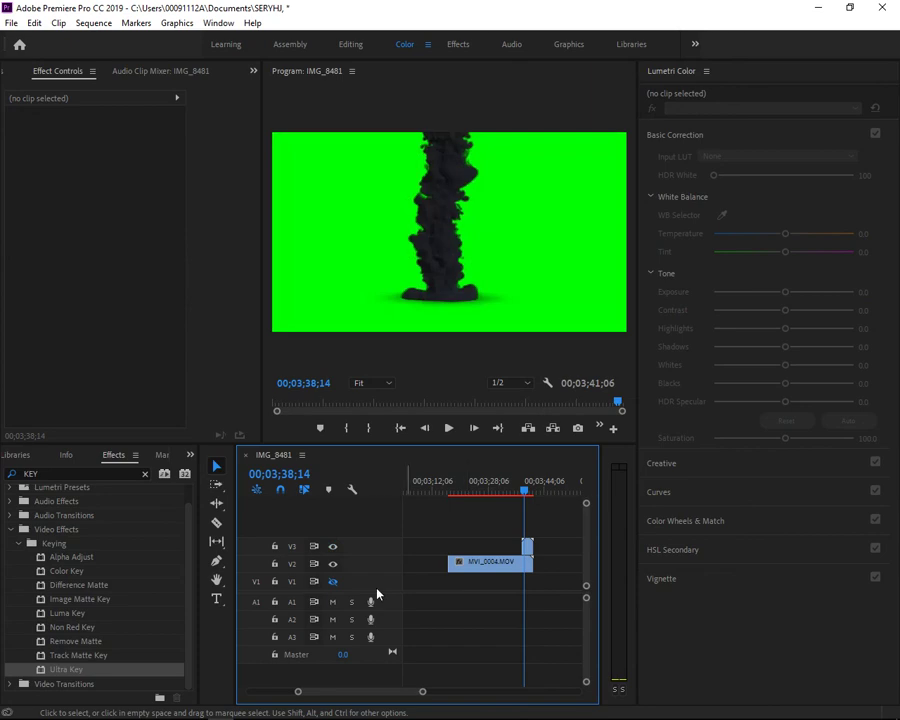
click(528, 546)
click(16, 474)
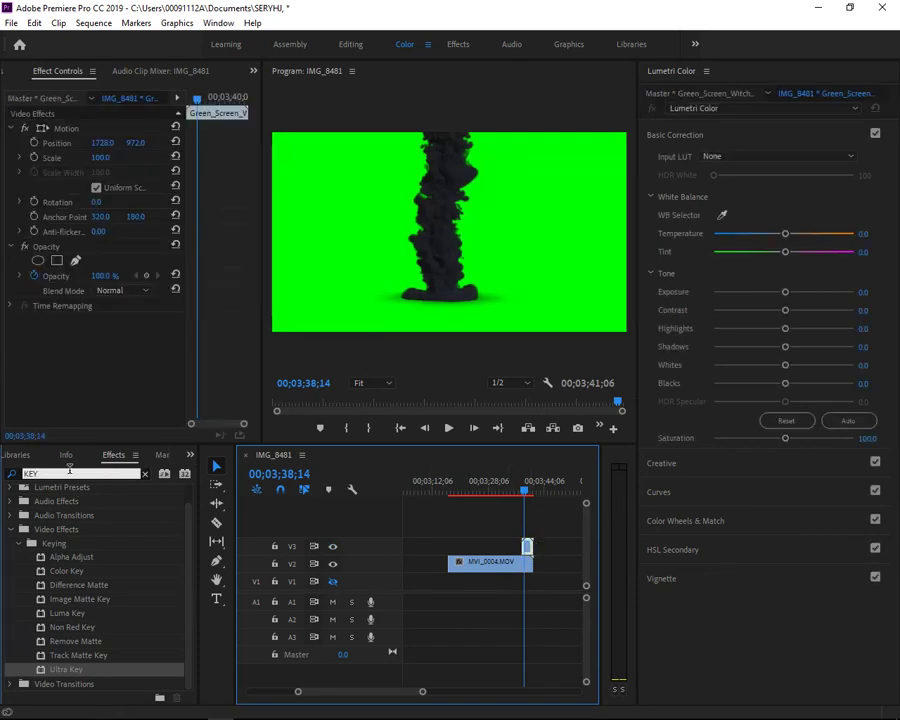
text(K)
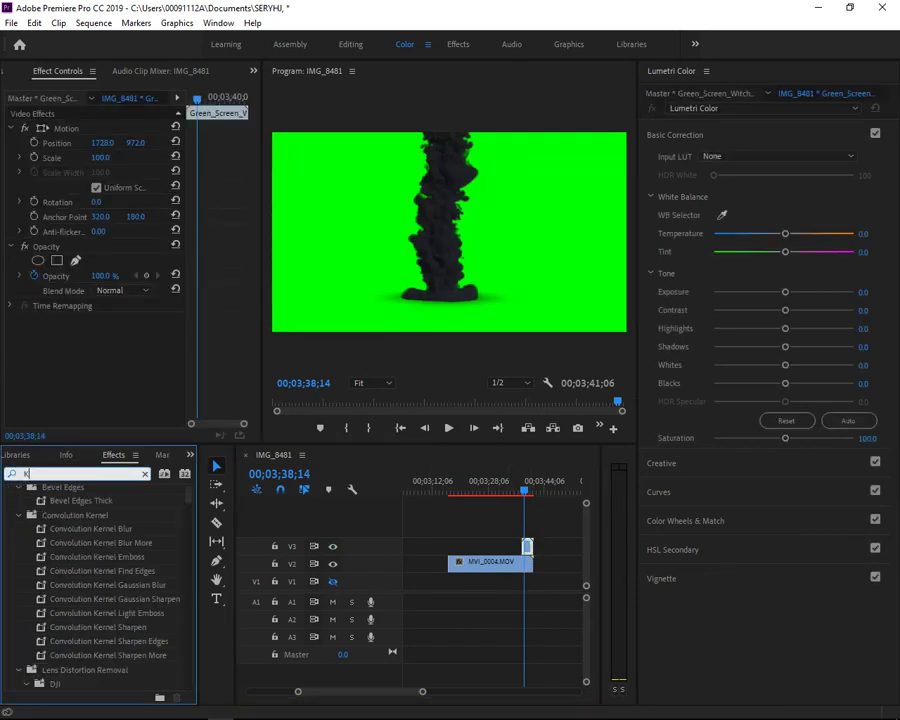
text(EY)
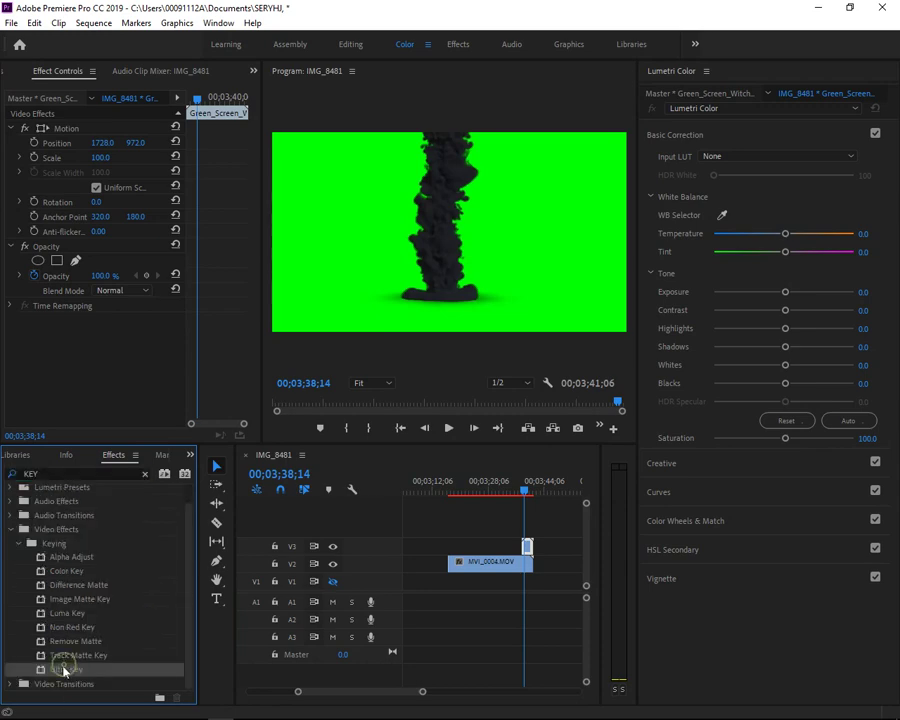
click(60, 670)
drag(60, 672, 528, 548)
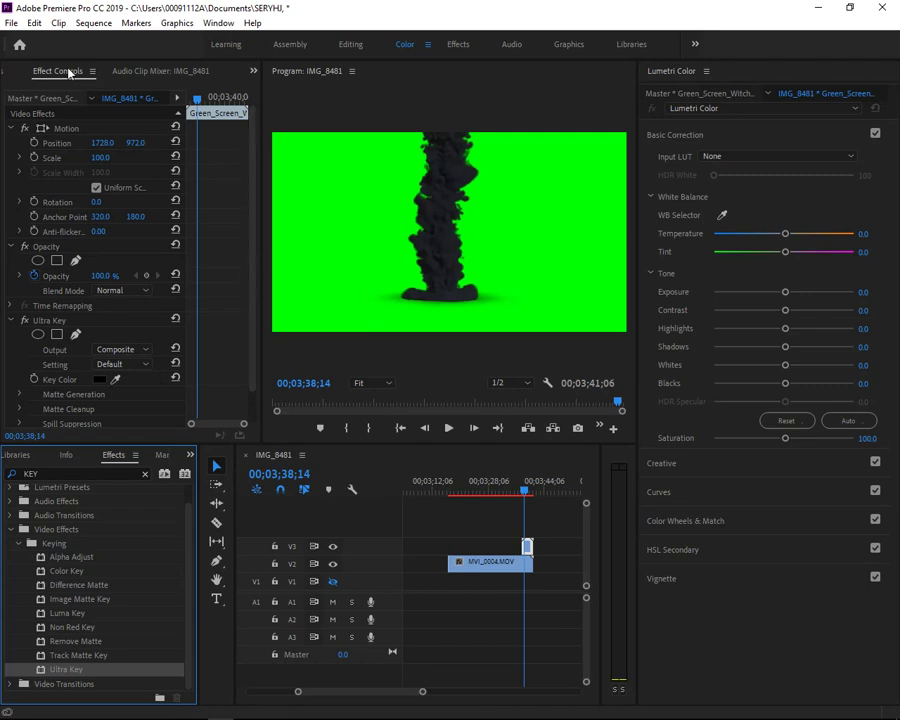
Sample the green background as Ultra Key's Key Color and set Setting to Aggressive.
scroll(250, 214, down, 2)
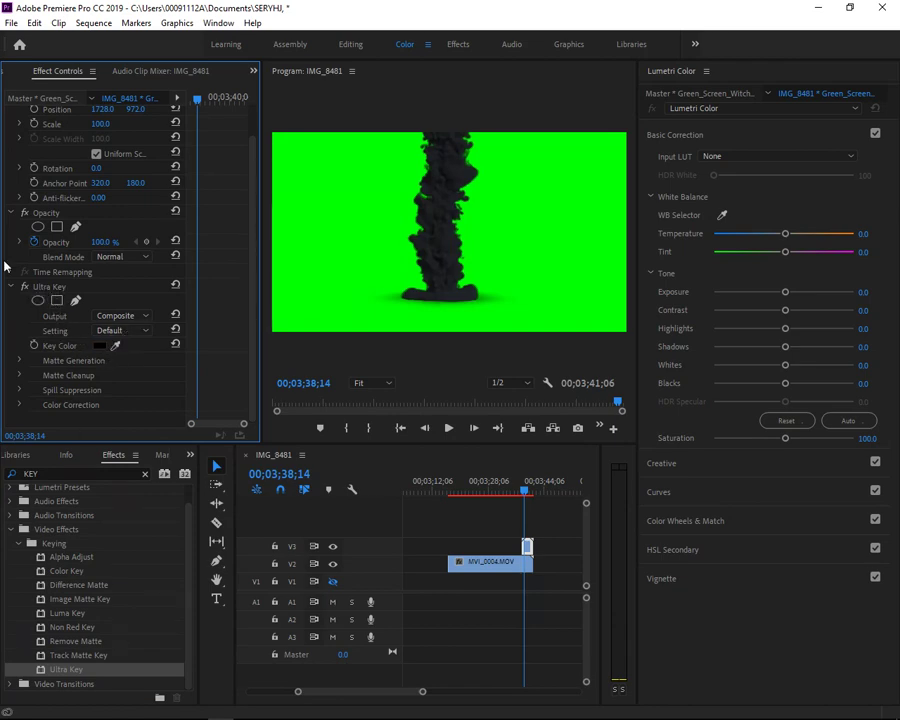
click(115, 345)
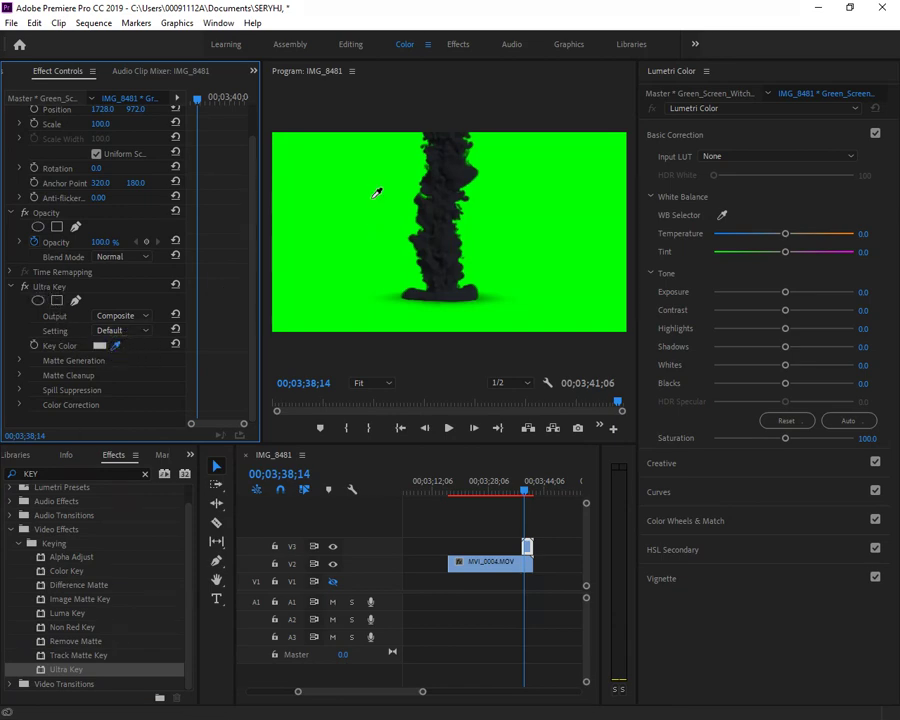
click(358, 179)
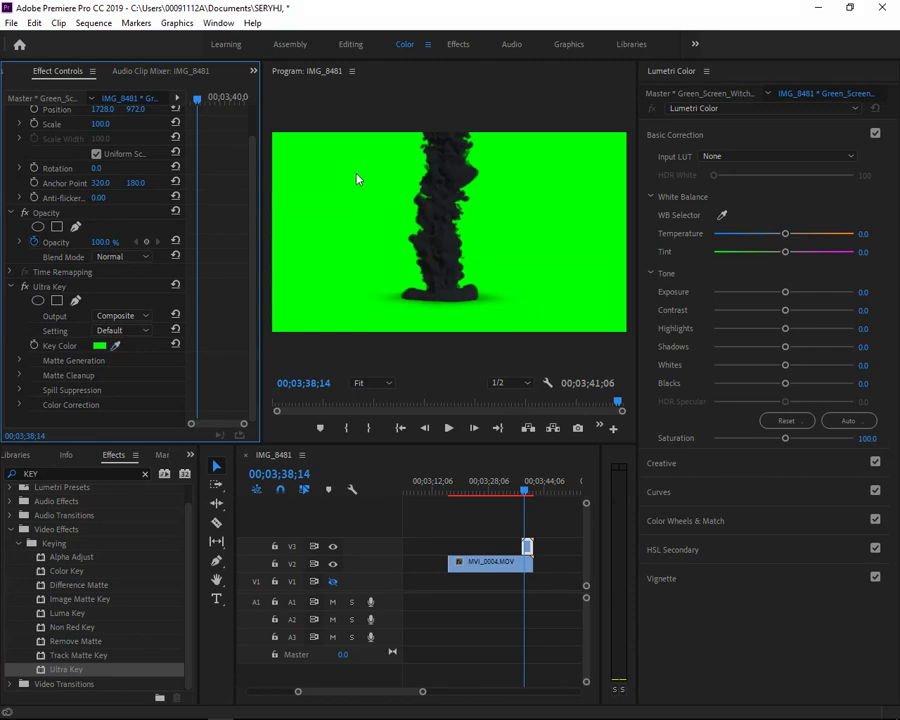
click(134, 330)
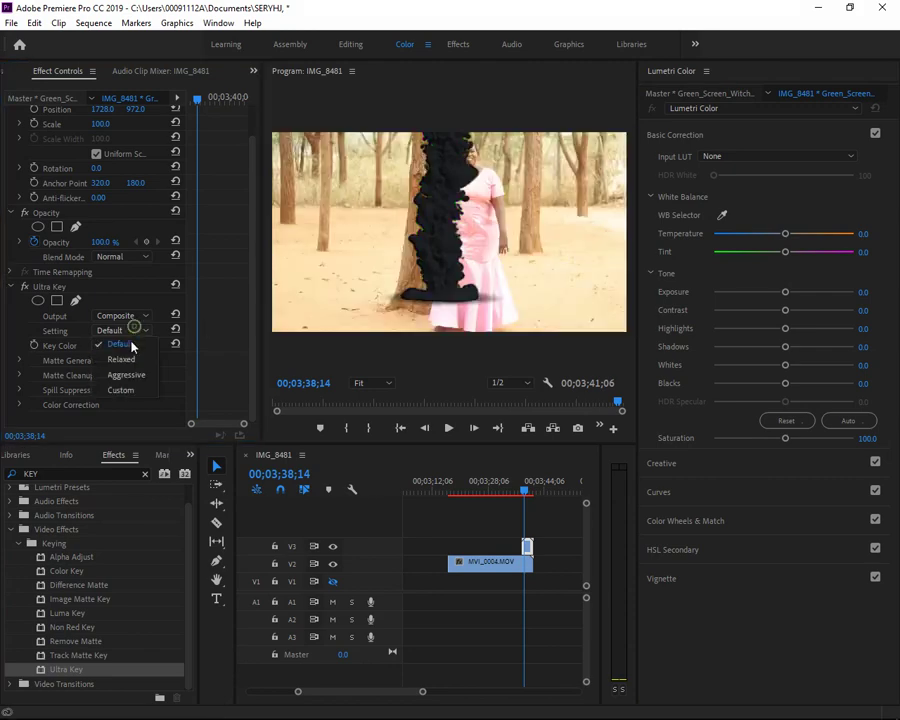
click(128, 378)
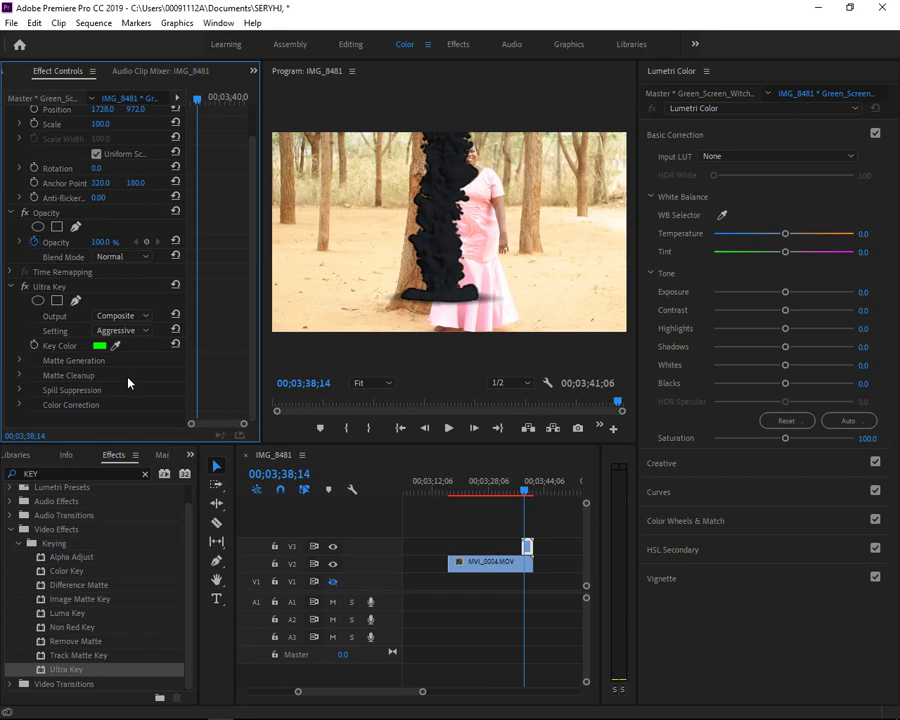
Resize the smoke overlay to scale 126.8 and move it to position 1995.4, 1074.7 over the woman.
click(418, 231)
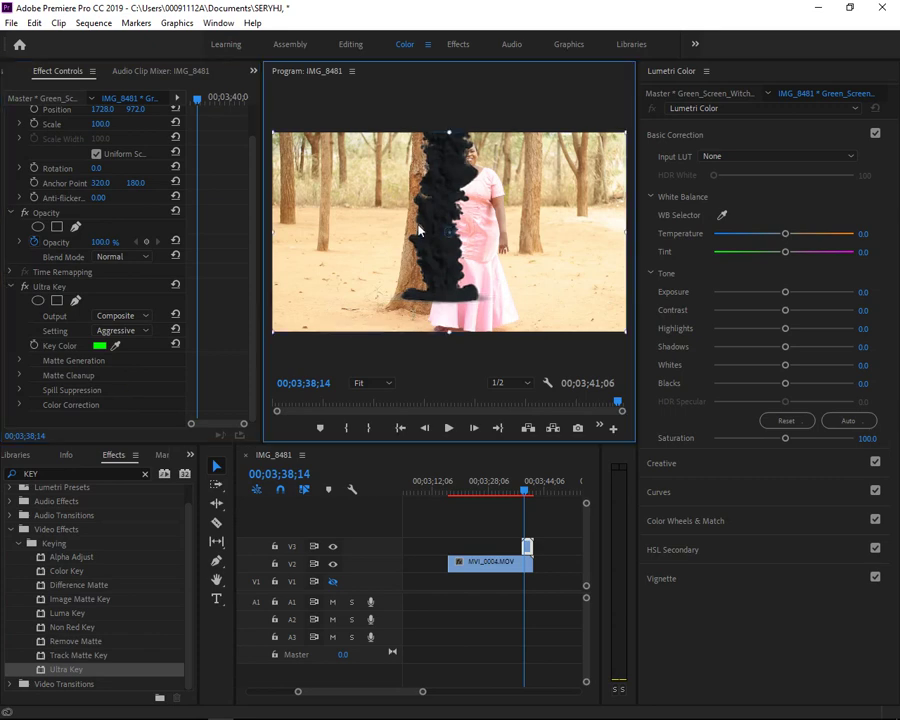
drag(468, 201, 469, 228)
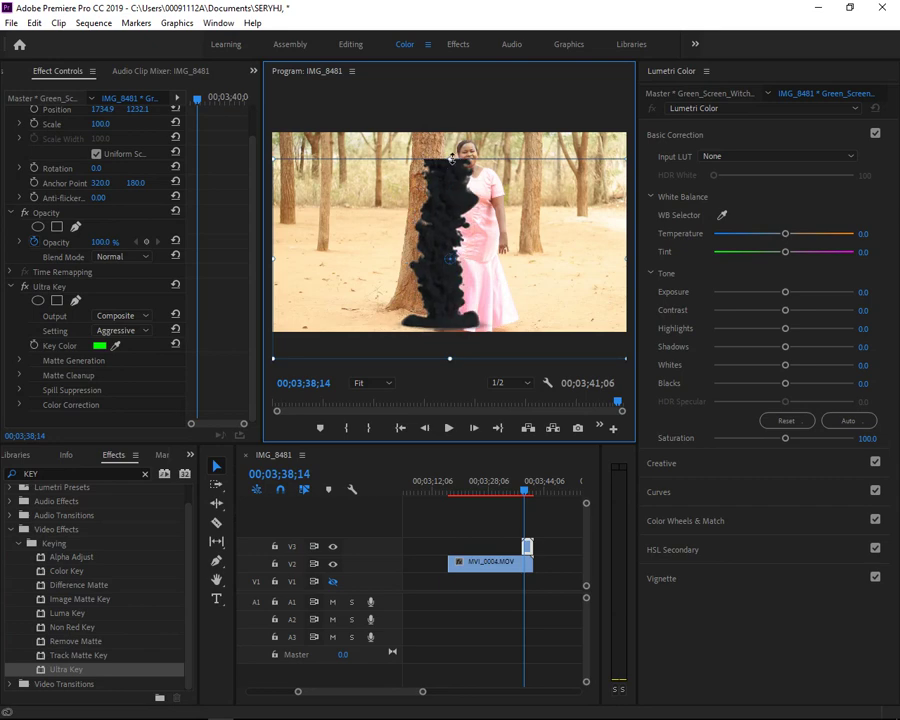
drag(452, 158, 450, 120)
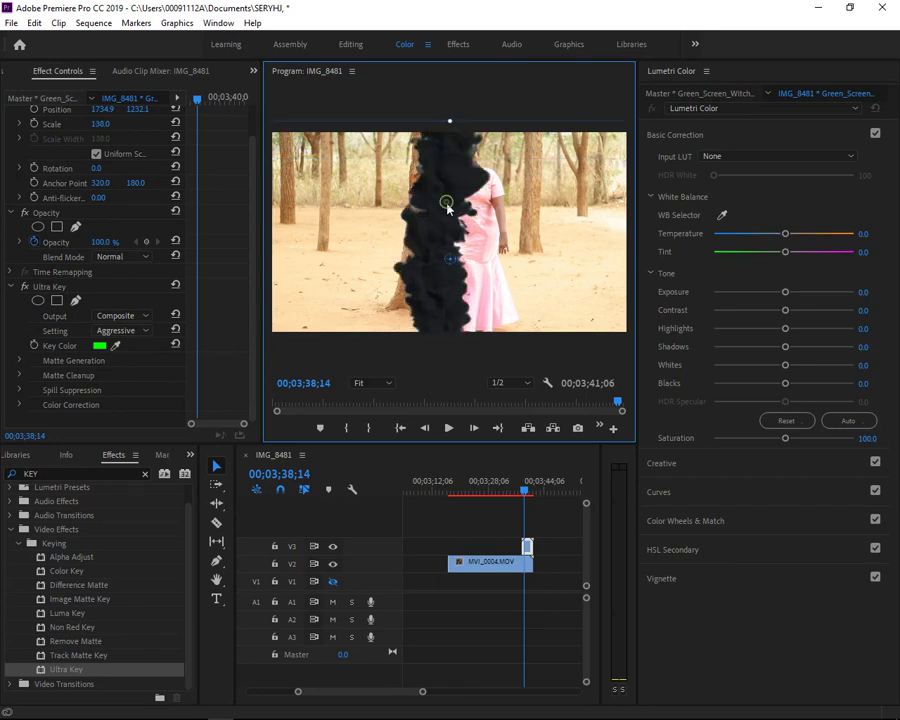
mouse_move(447, 207)
mouse_down()
mouse_move(446, 224)
mouse_move(465, 218)
mouse_move(456, 213)
mouse_up()
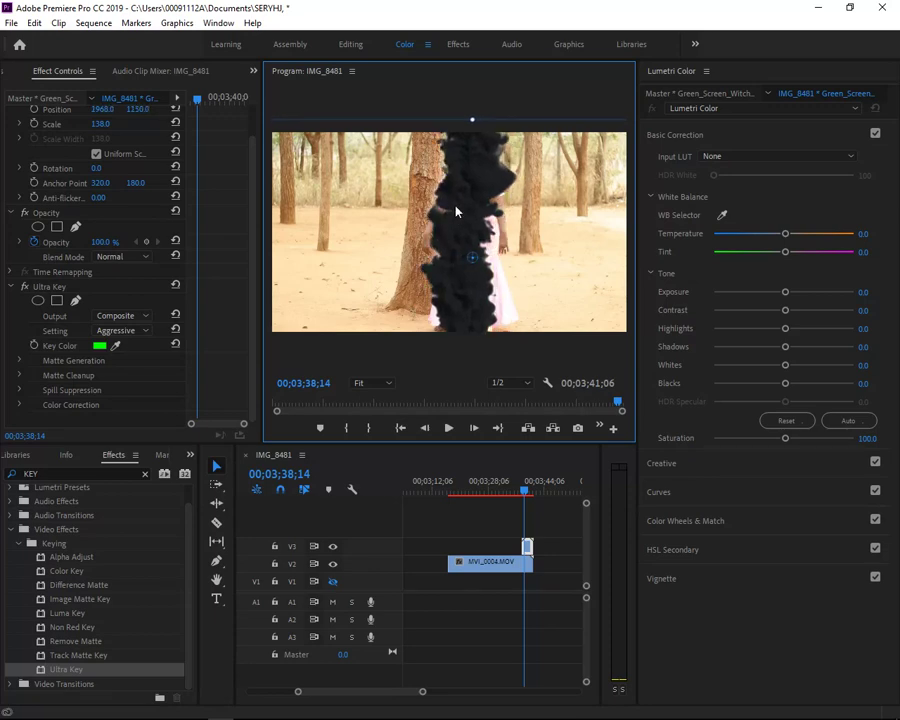
drag(456, 212, 457, 189)
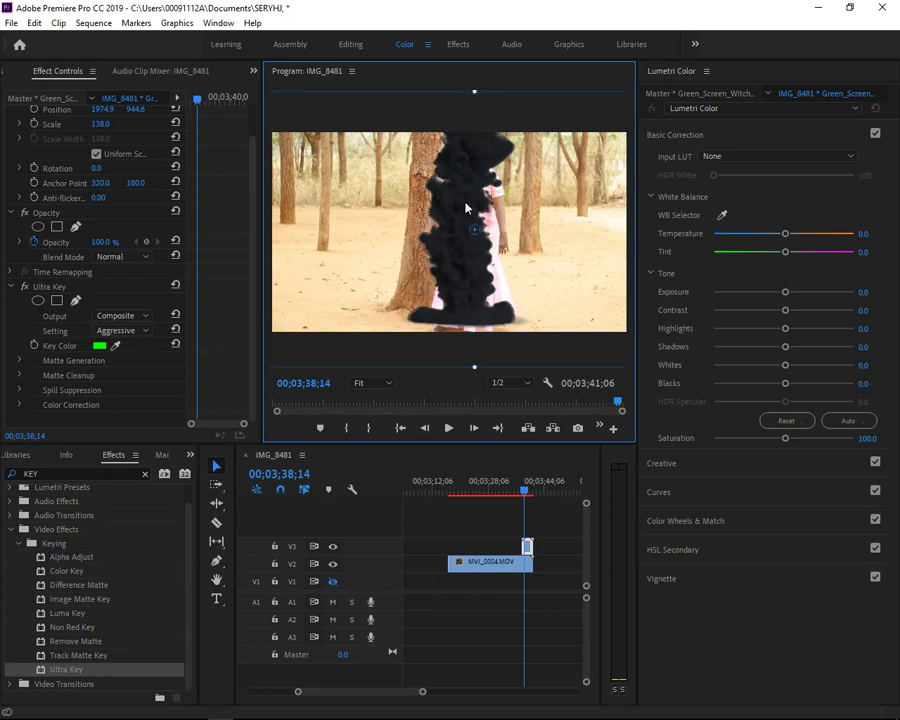
drag(465, 208, 466, 212)
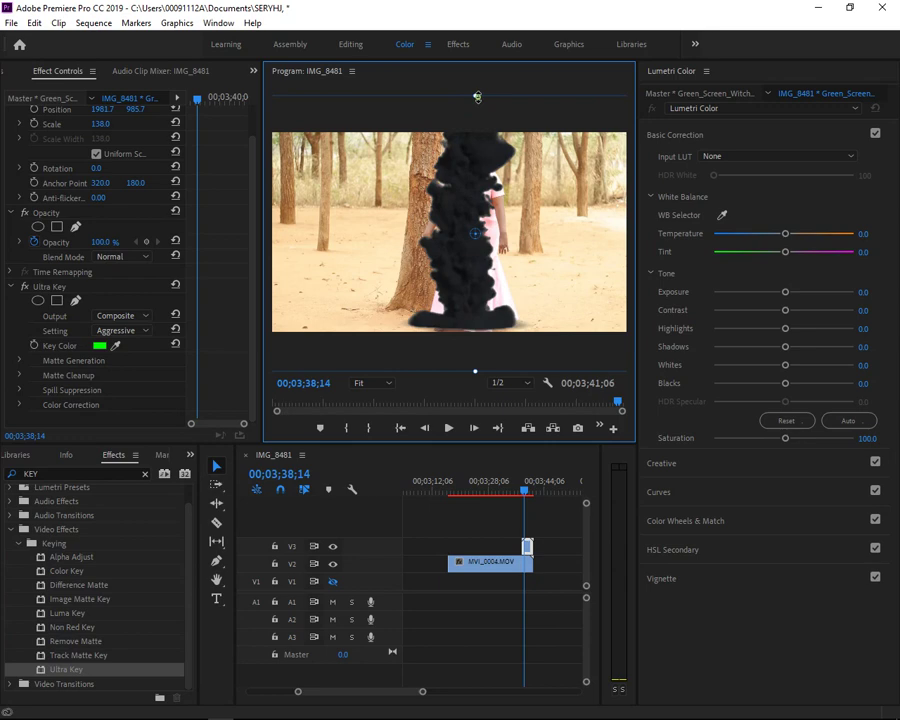
drag(477, 97, 476, 107)
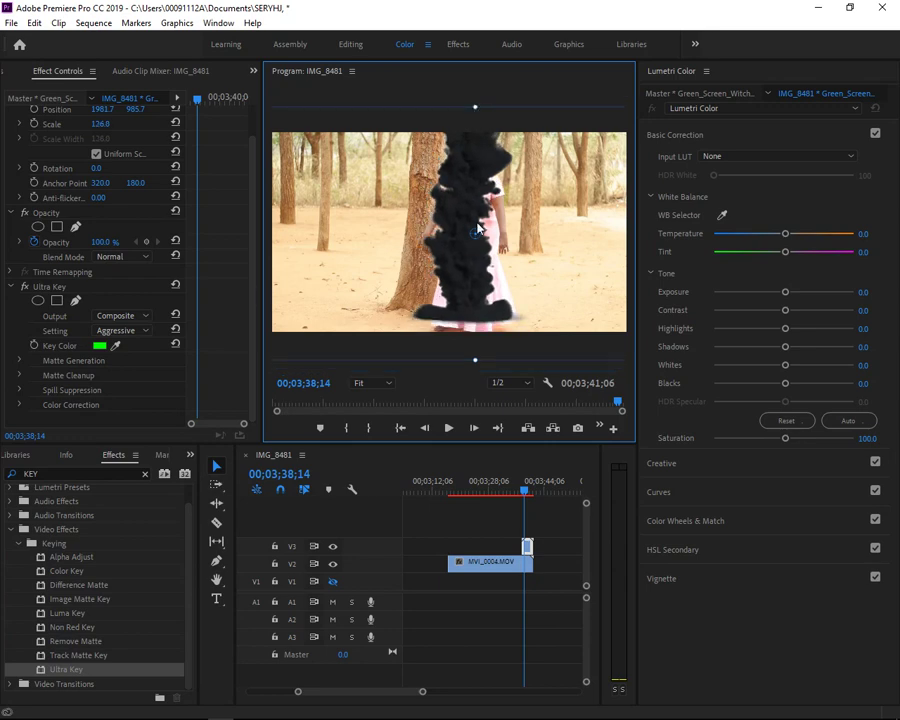
drag(478, 231, 479, 234)
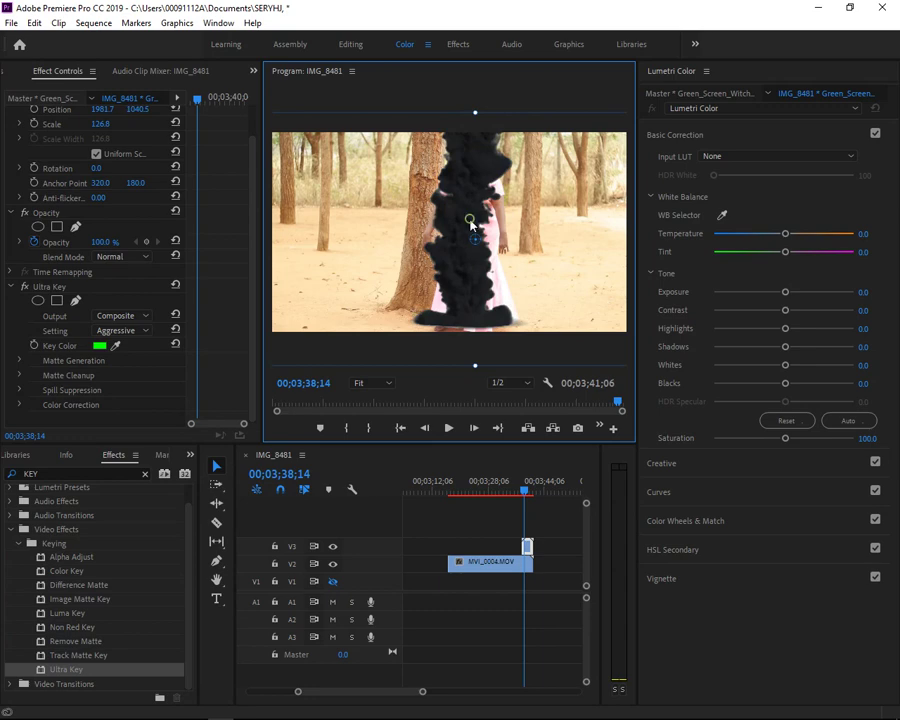
drag(470, 224, 472, 228)
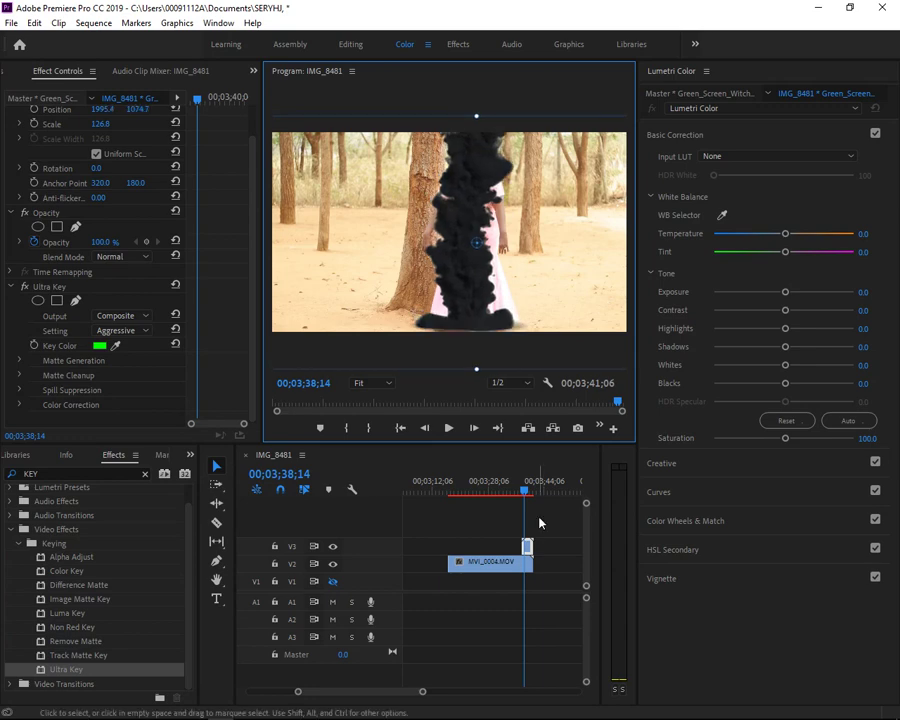
drag(523, 492, 519, 500)
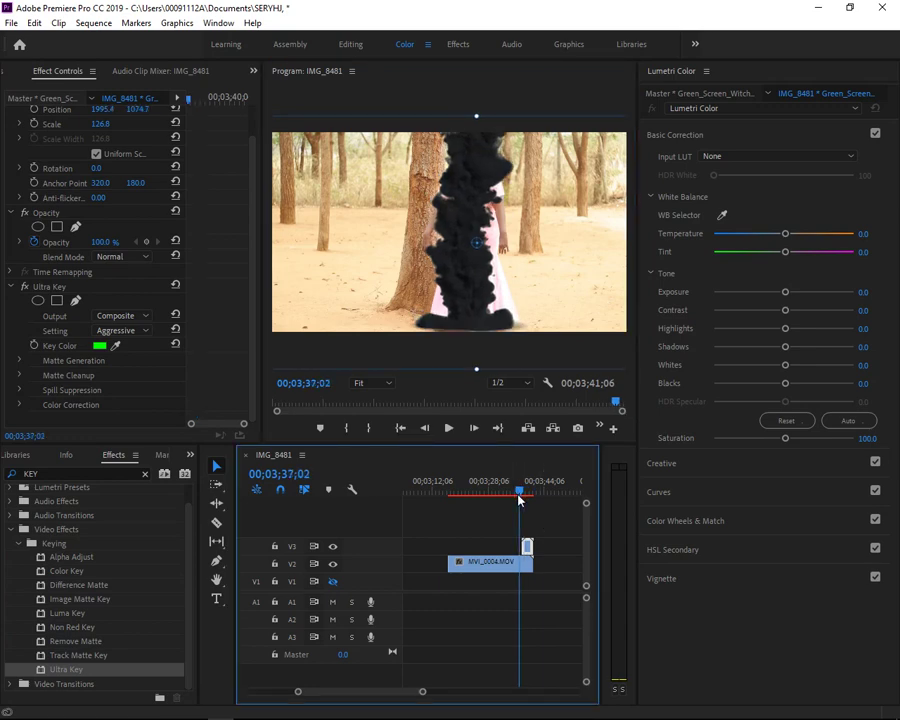
Save the project with Ctrl+S and render previews of the work area.
key(ctrl+s)
key(Return)
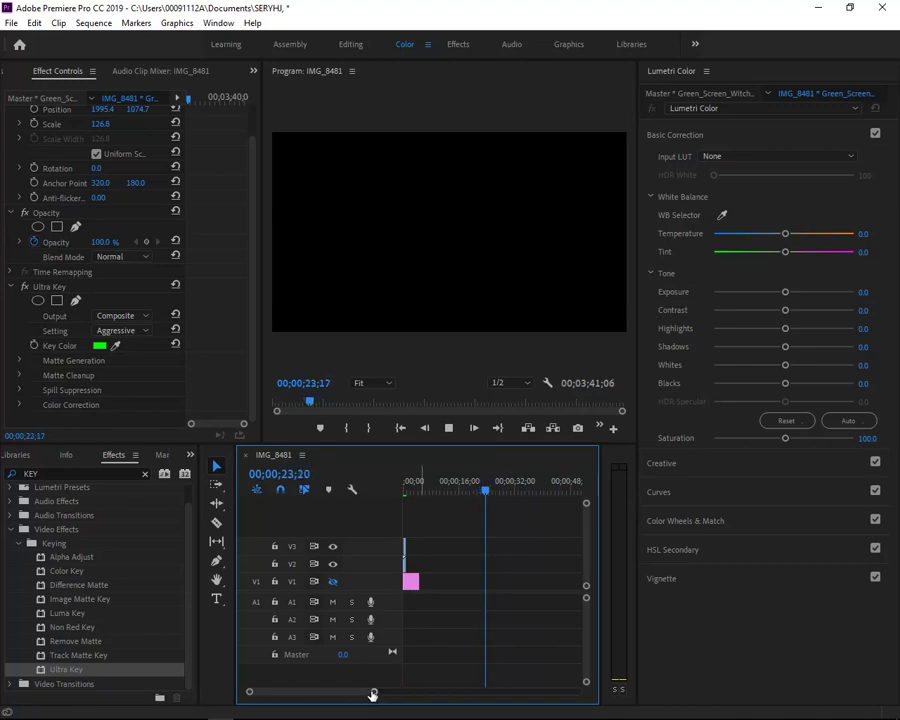
Zoom in on the smoke section and play through it to review the key.
mouse_move(372, 693)
mouse_down()
mouse_move(530, 691)
mouse_move(483, 686)
mouse_up()
click(552, 493)
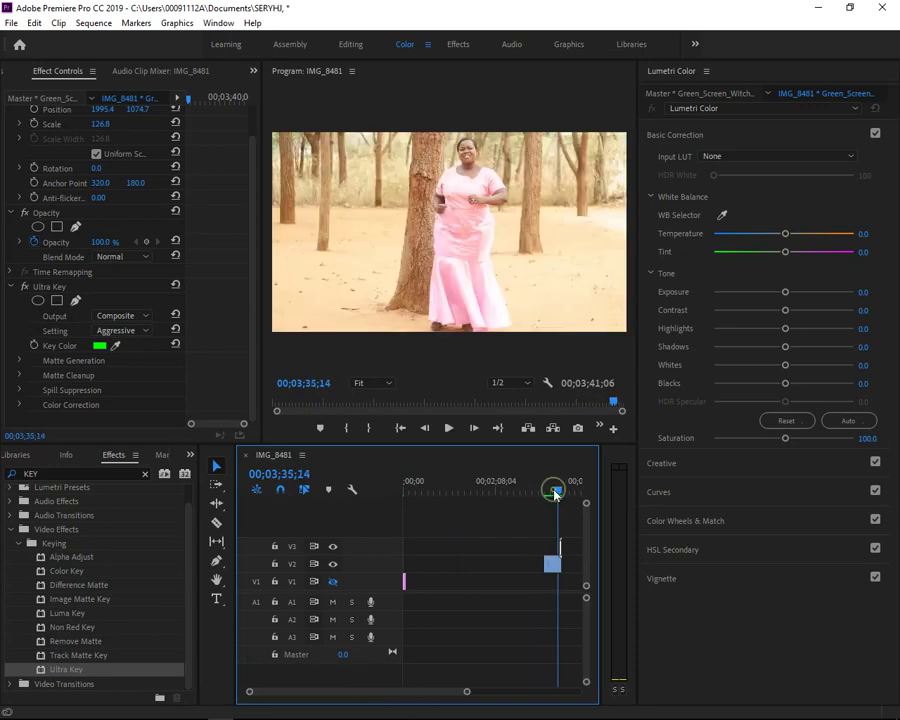
drag(555, 496, 554, 495)
key(=)
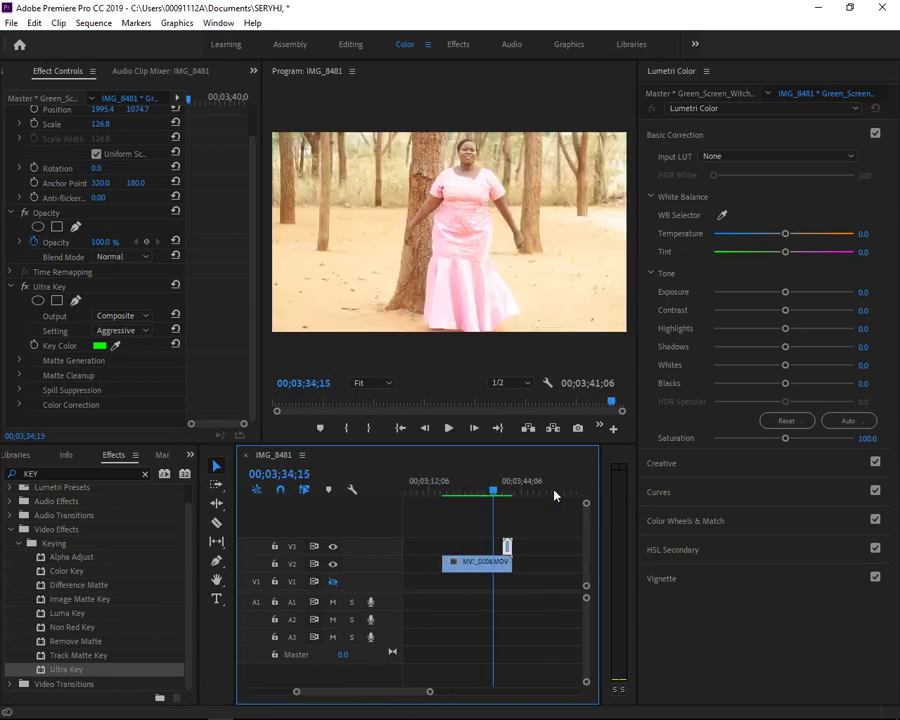
key(space)
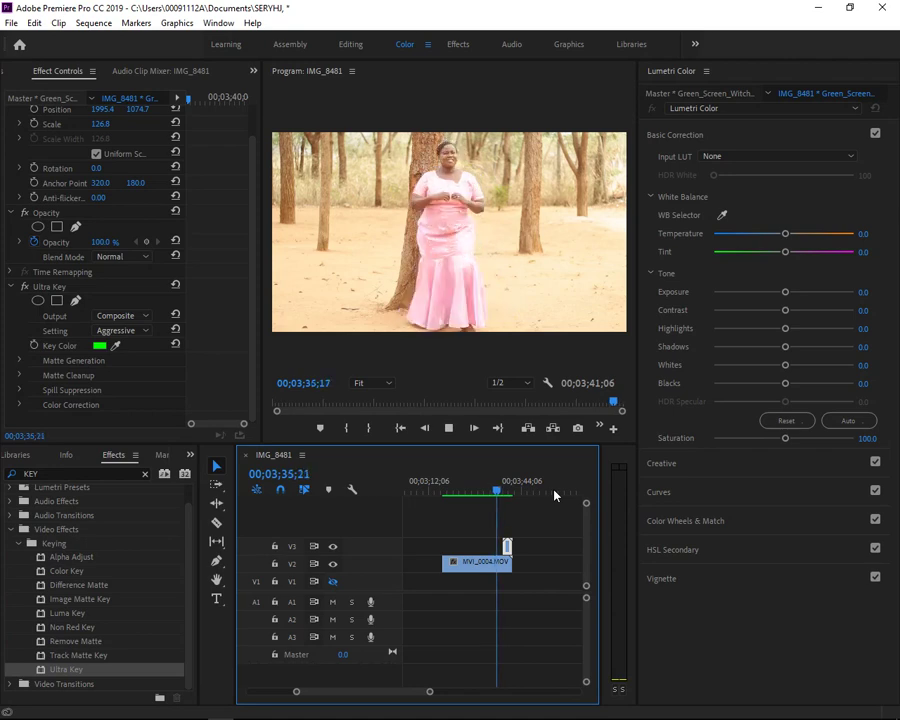
key(space)
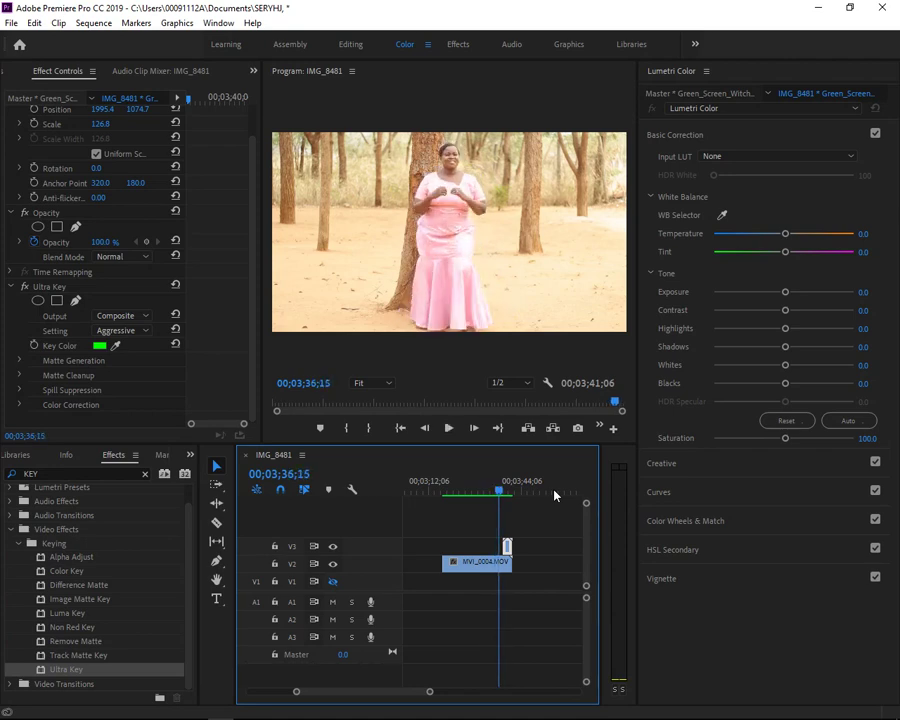
key(space)
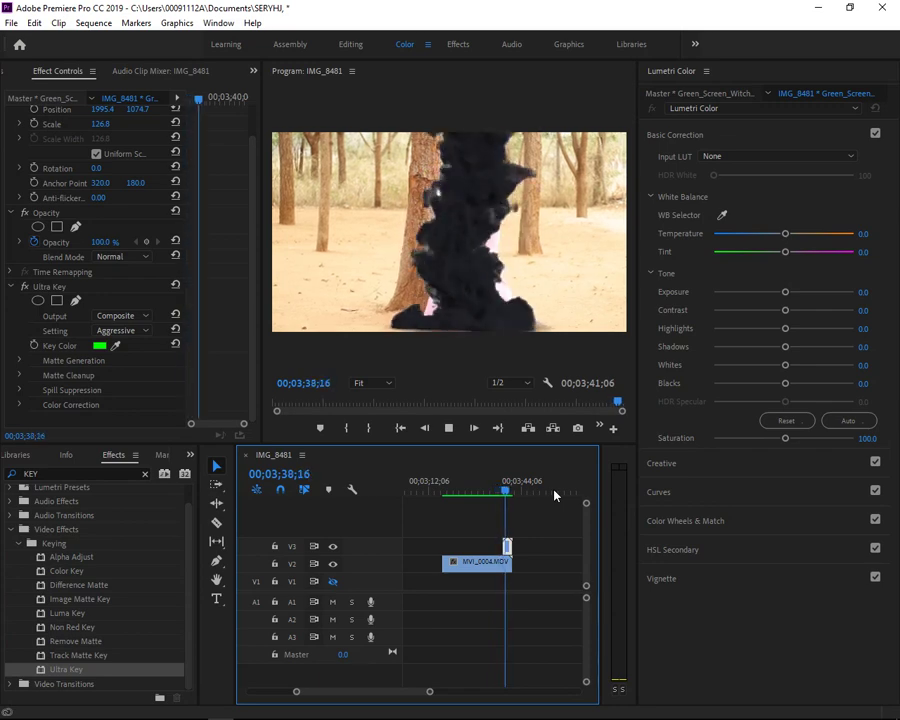
Slide the V3 smoke clip left to start with MVI_0004.MOV and render previews.
click(476, 242)
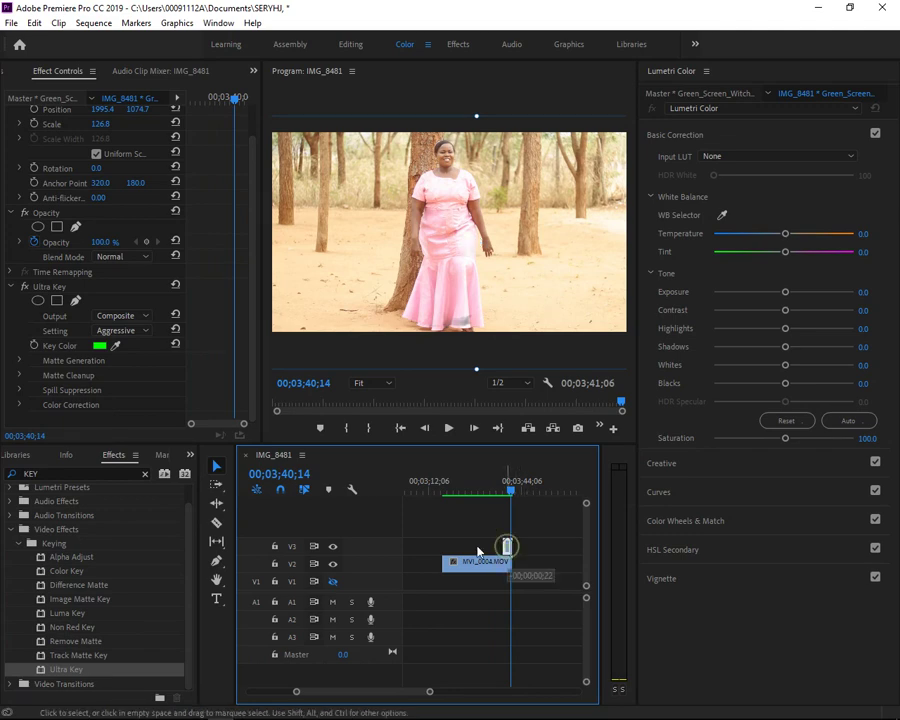
mouse_move(506, 545)
mouse_down()
mouse_move(447, 556)
mouse_move(452, 537)
mouse_up()
click(448, 481)
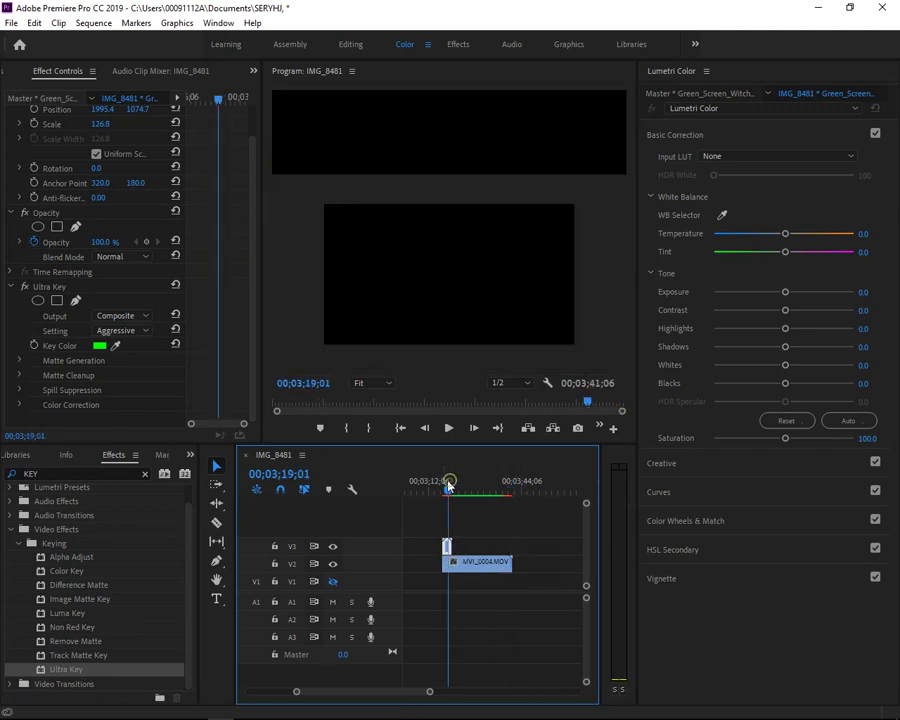
click(445, 490)
key(Return)
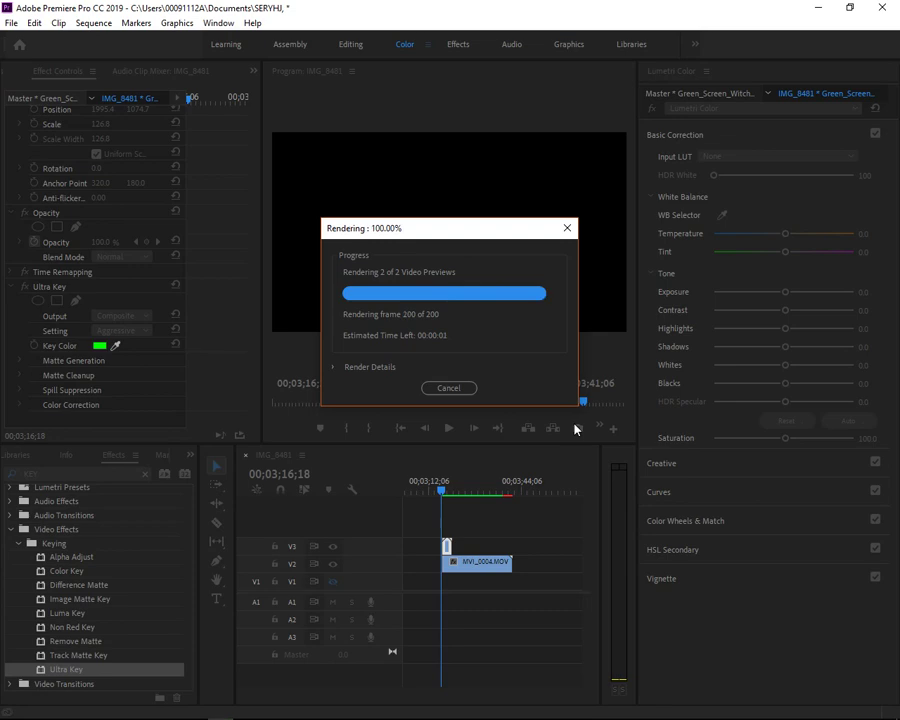
Find the frame where smoke covers the woman and trim MVI_0004.MOV to start there.
click(440, 497)
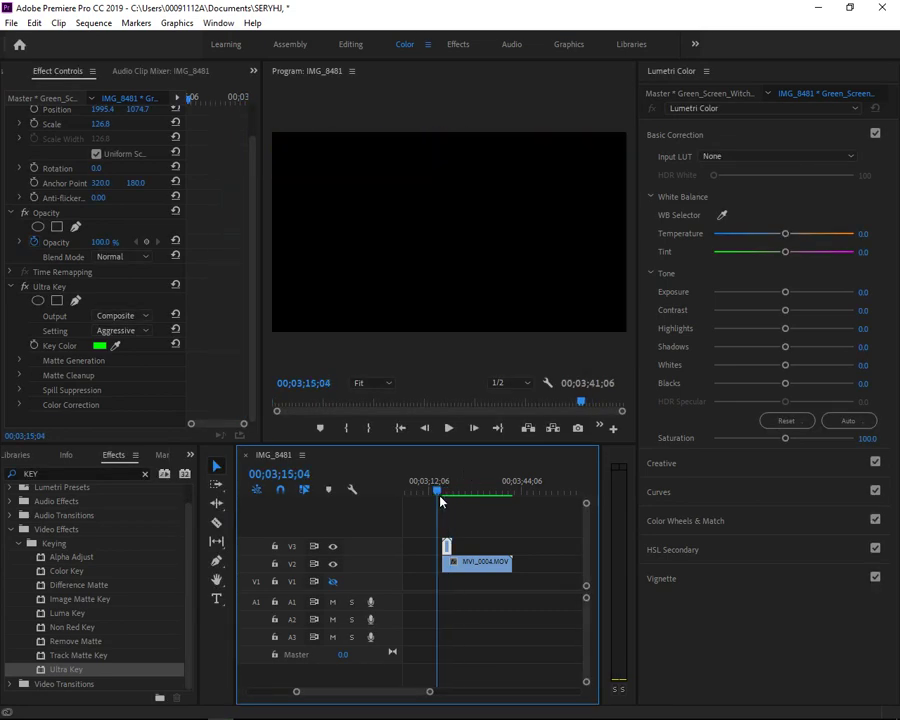
drag(440, 500, 446, 512)
click(449, 427)
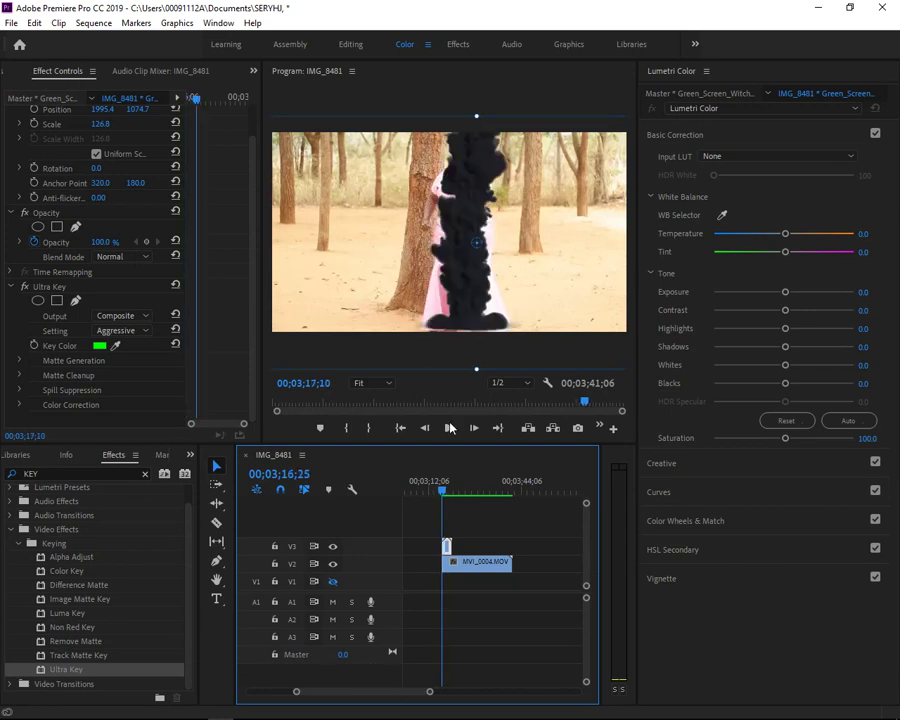
click(449, 427)
key(equal)
key(equal)
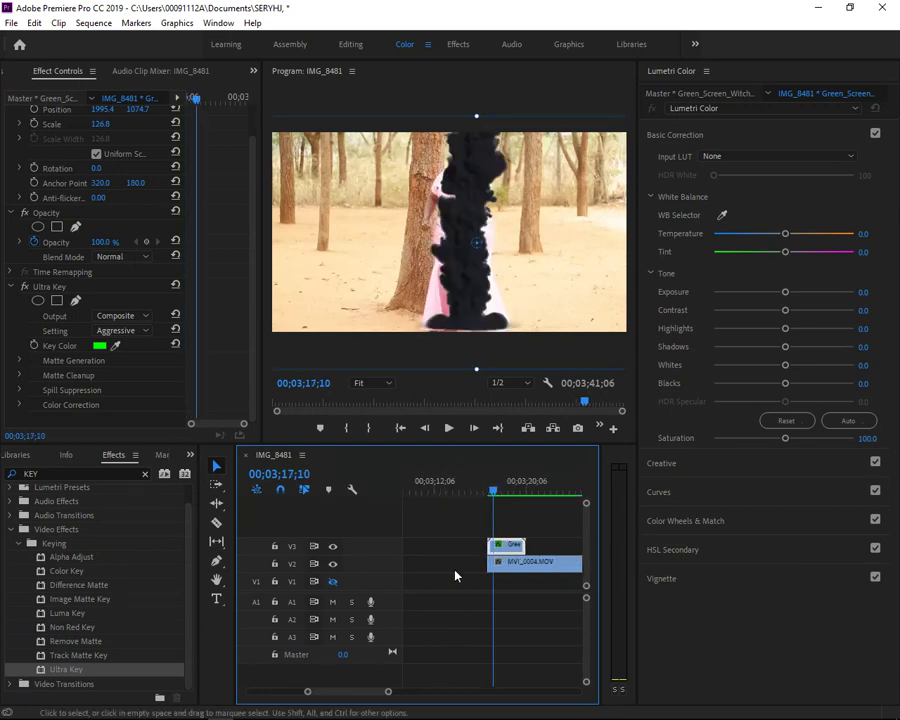
key(equal)
key(equal)
drag(487, 563, 489, 562)
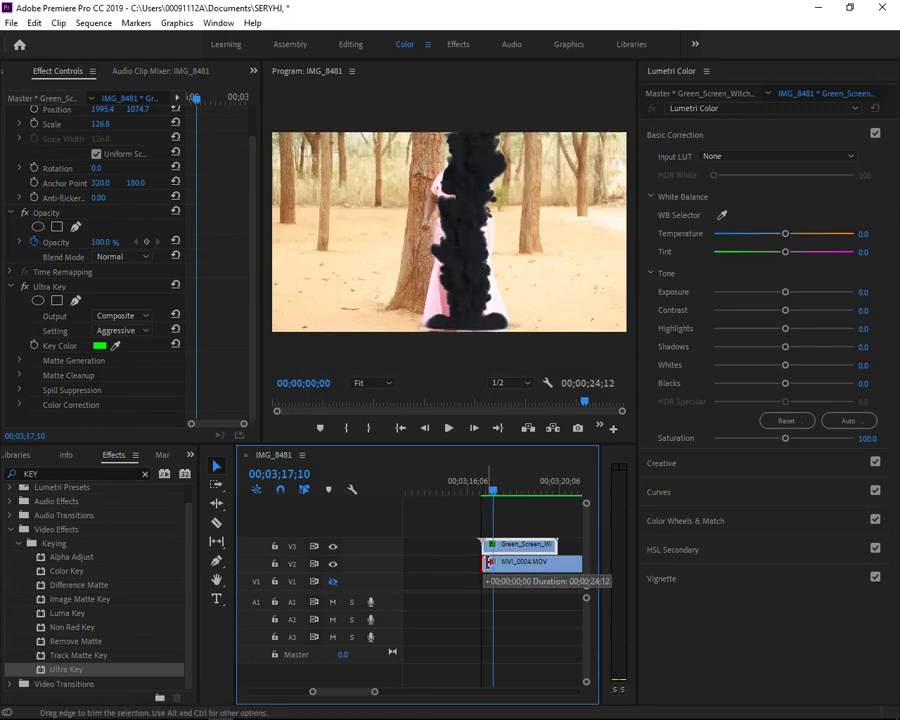
drag(489, 563, 493, 562)
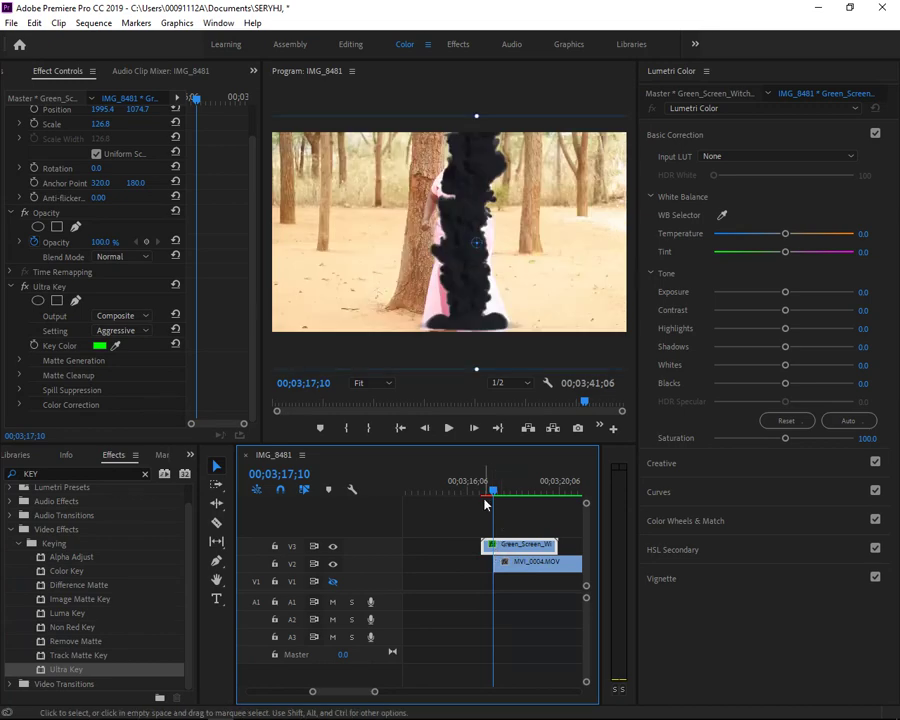
Play and step frame by frame through the smoke transition over the woman.
drag(485, 500, 481, 493)
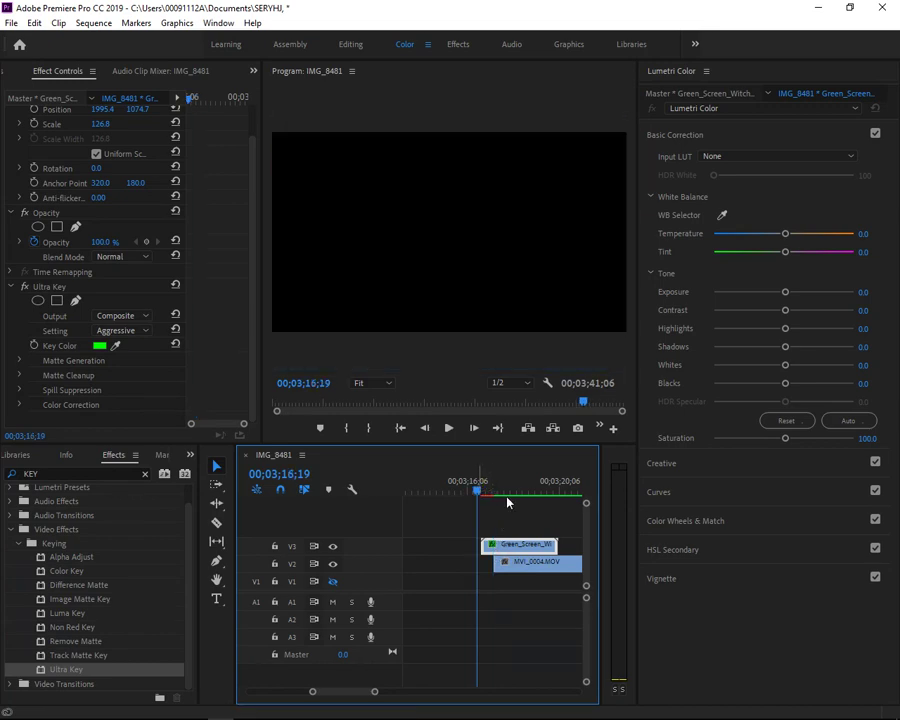
key(space)
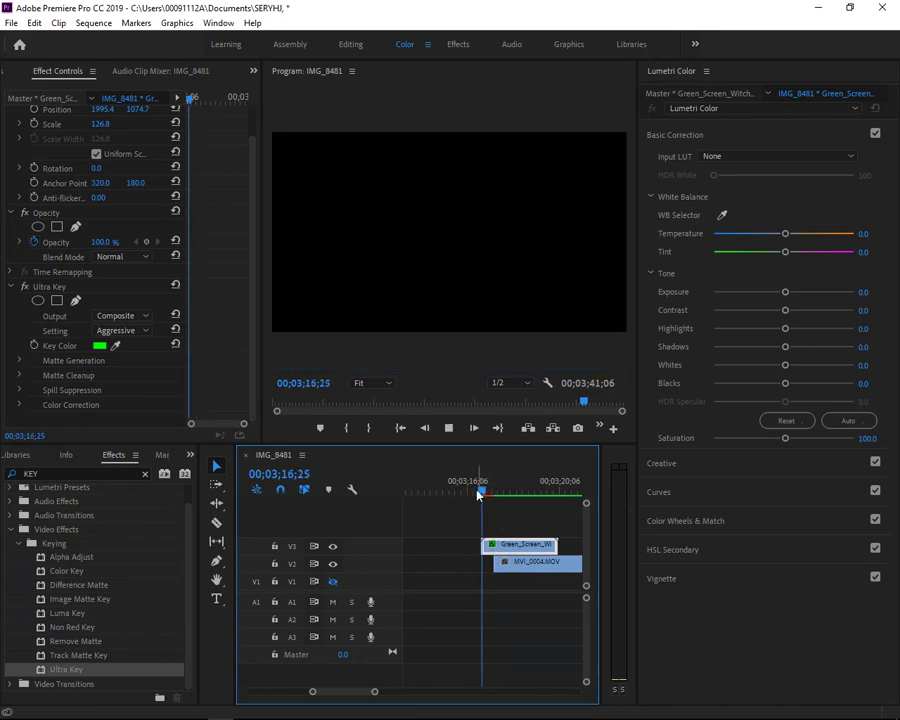
drag(478, 494, 489, 501)
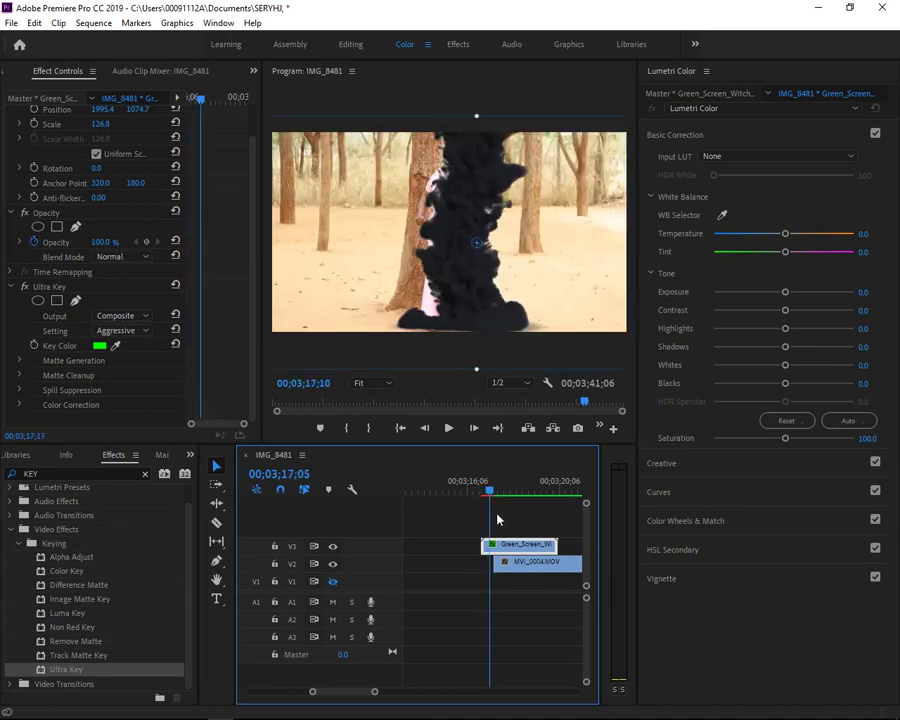
key(space)
key(space)
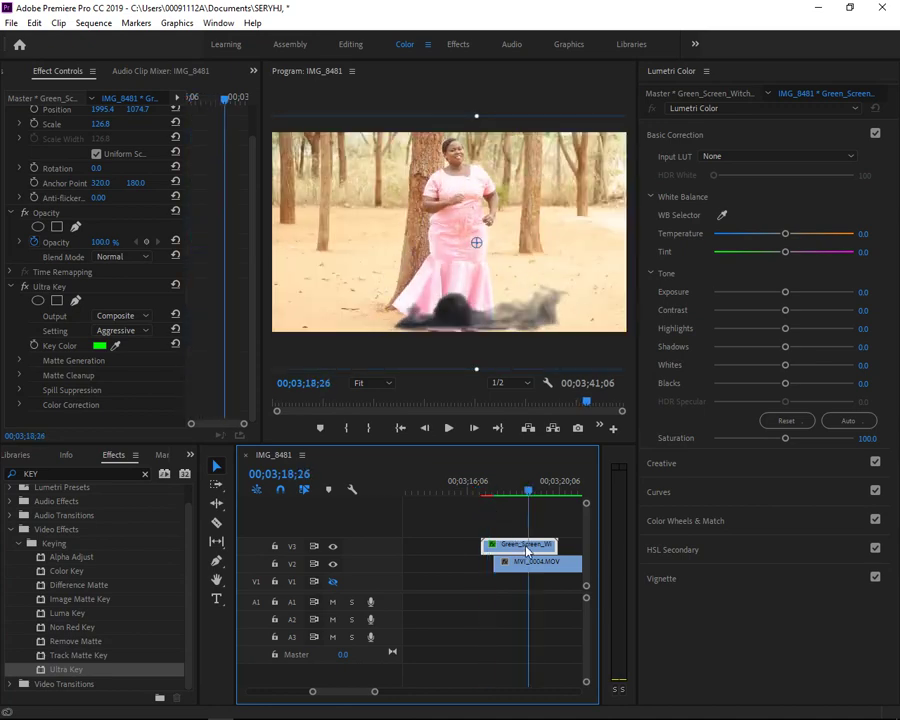
key(j)
key(l)
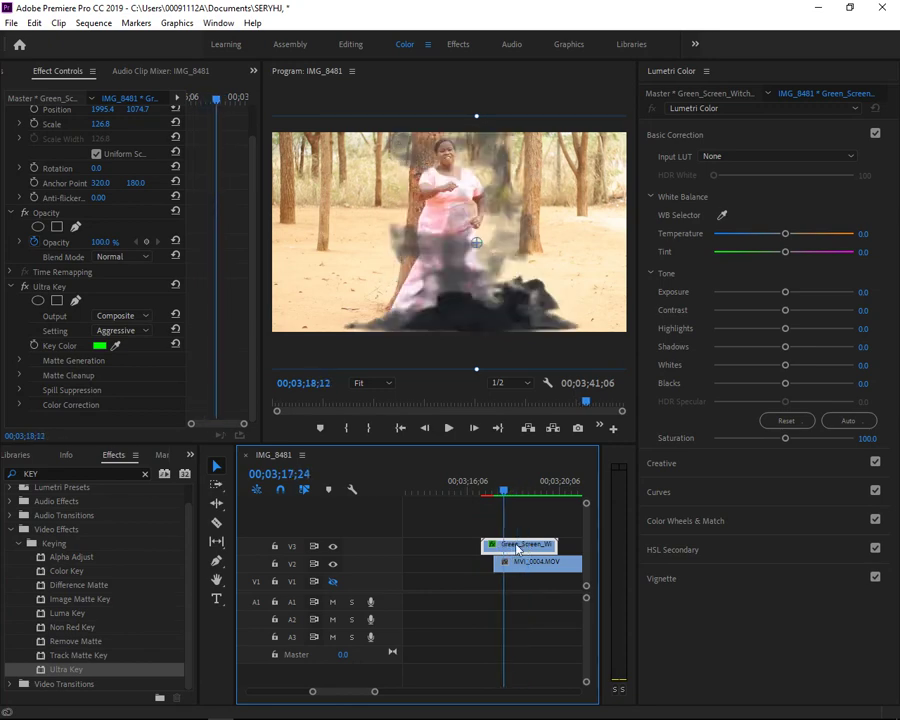
key(k)
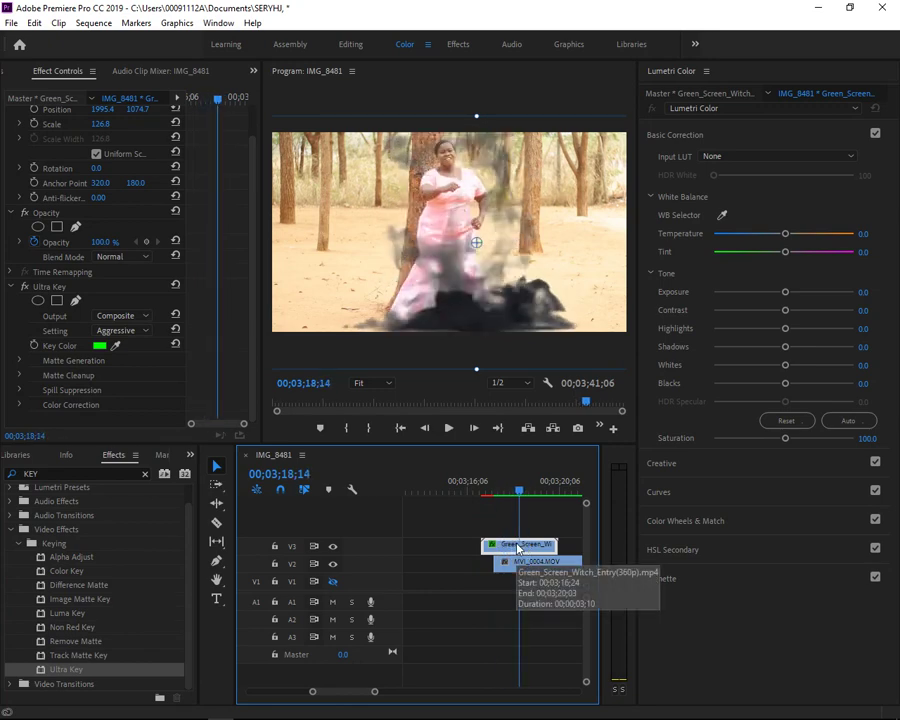
key(Left)
key(l)
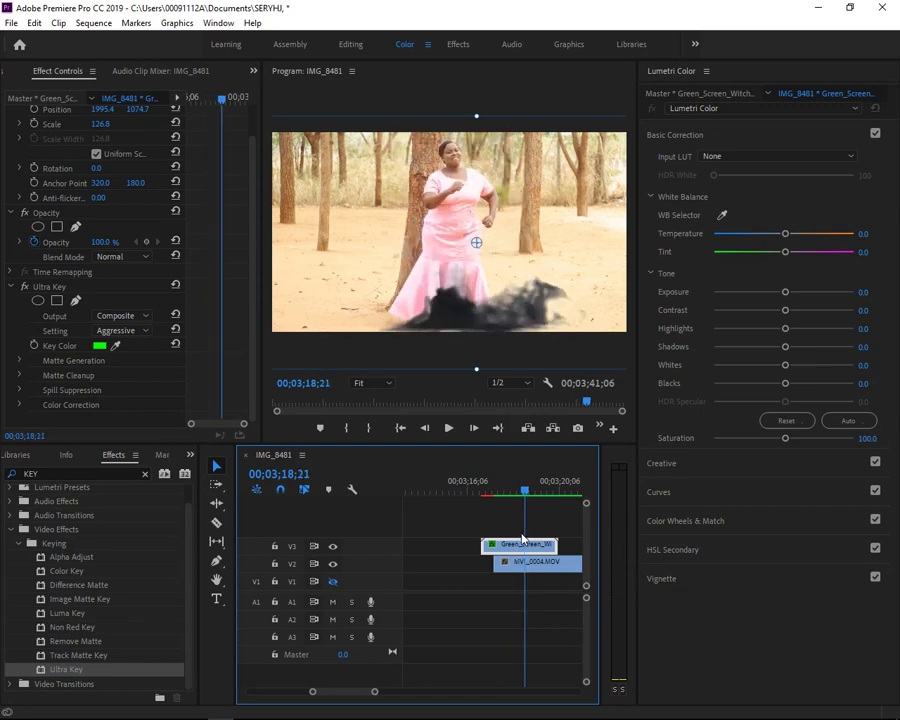
key(Left)
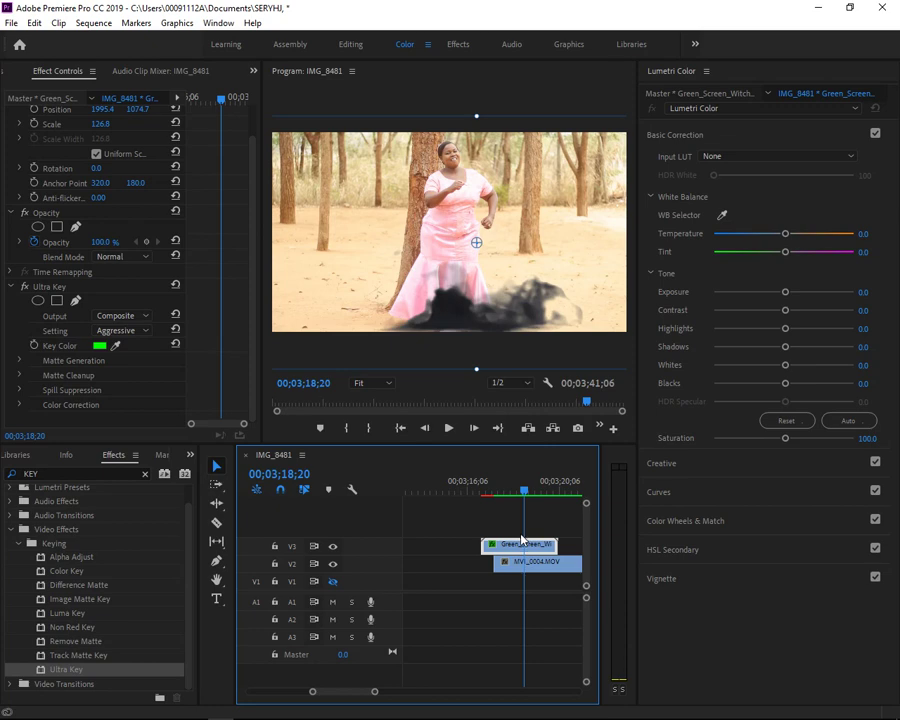
Play the composite from the witch clip's start, then go back to the in point.
key(Up)
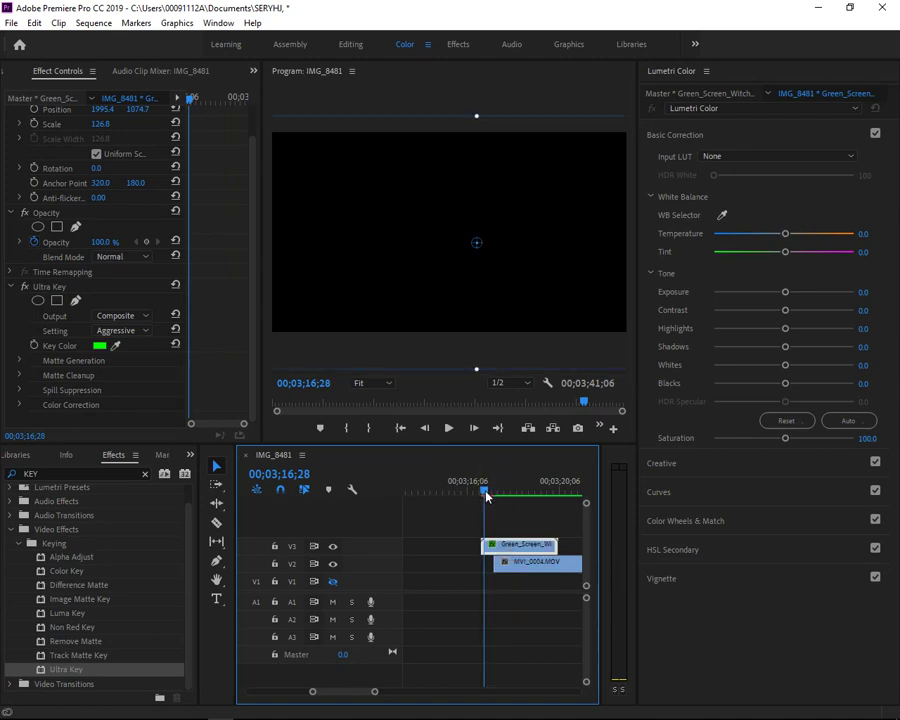
key(space)
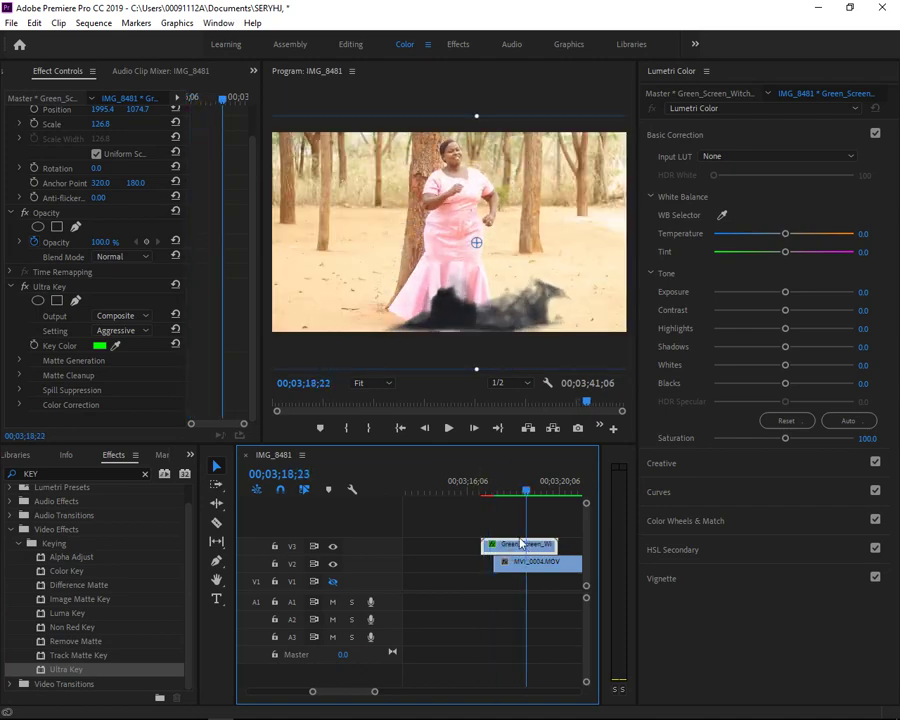
click(405, 428)
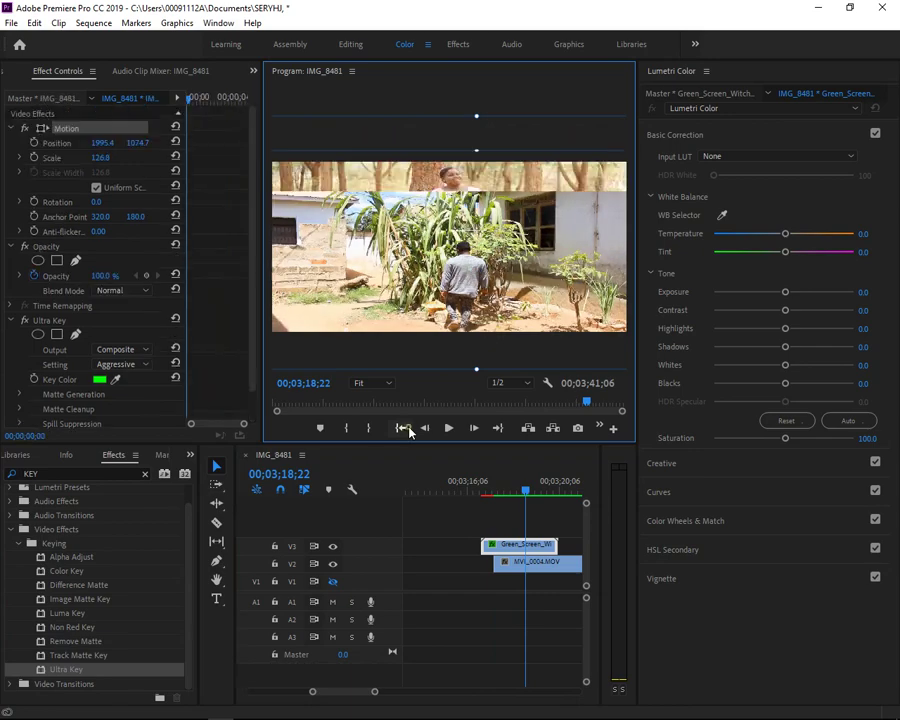
Replay the opening of the sequence several times to check the keyed composite.
click(405, 428)
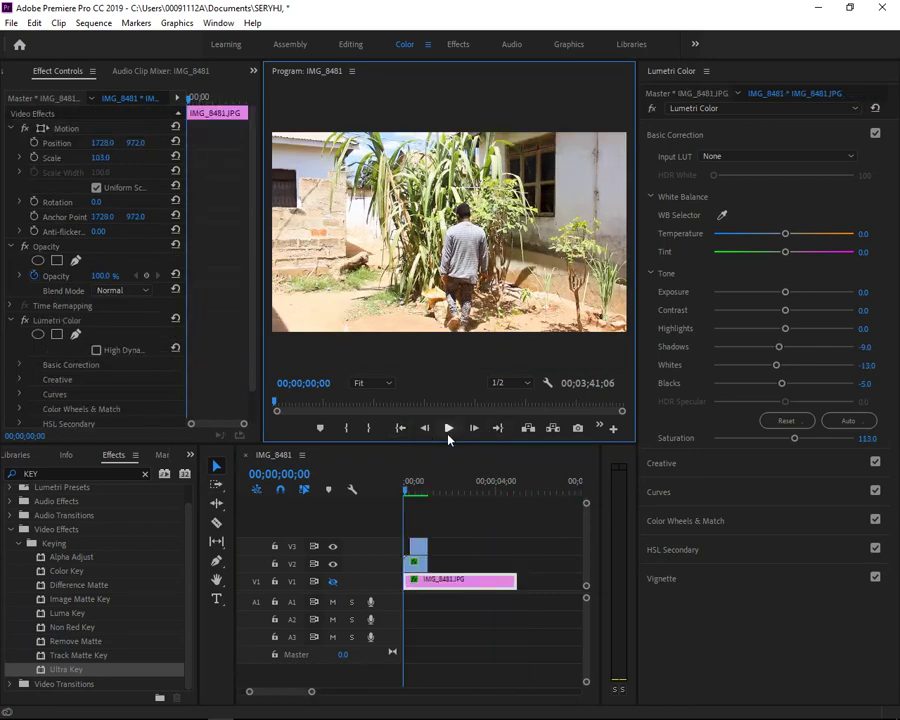
click(449, 430)
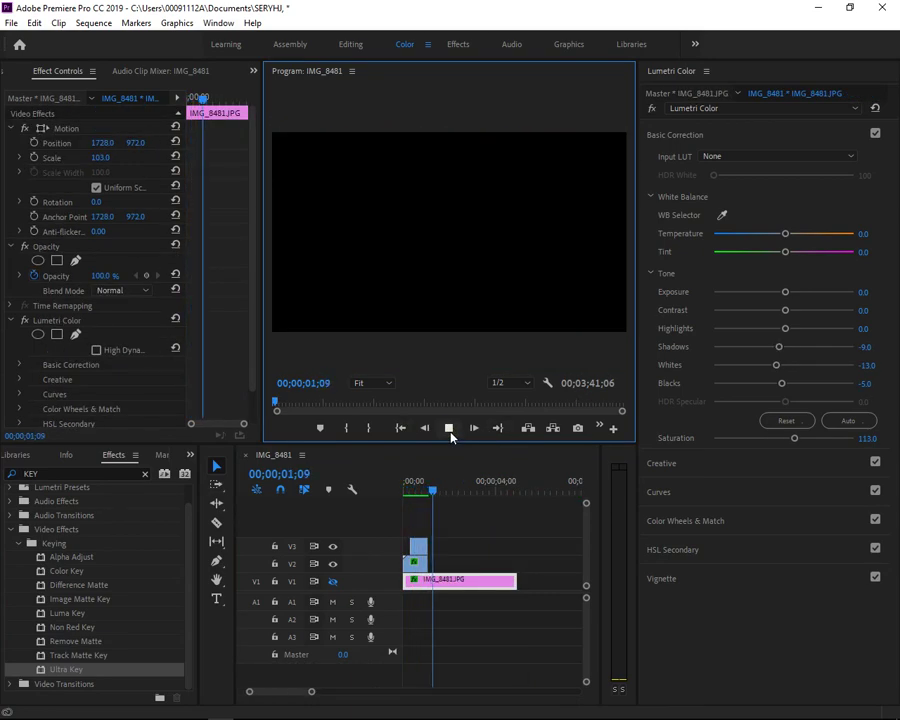
click(449, 430)
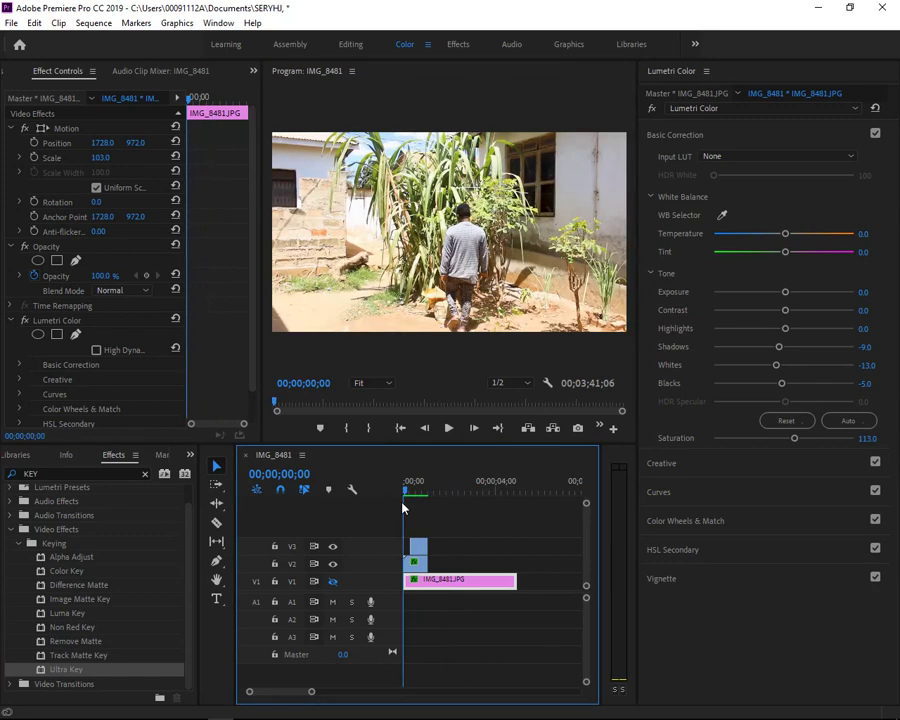
click(448, 428)
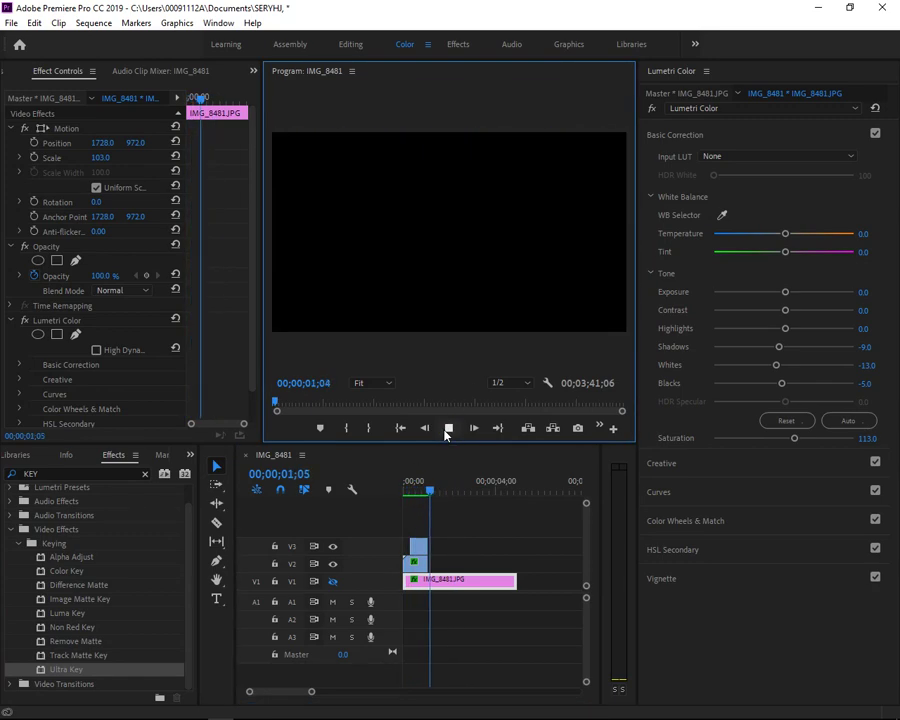
click(396, 500)
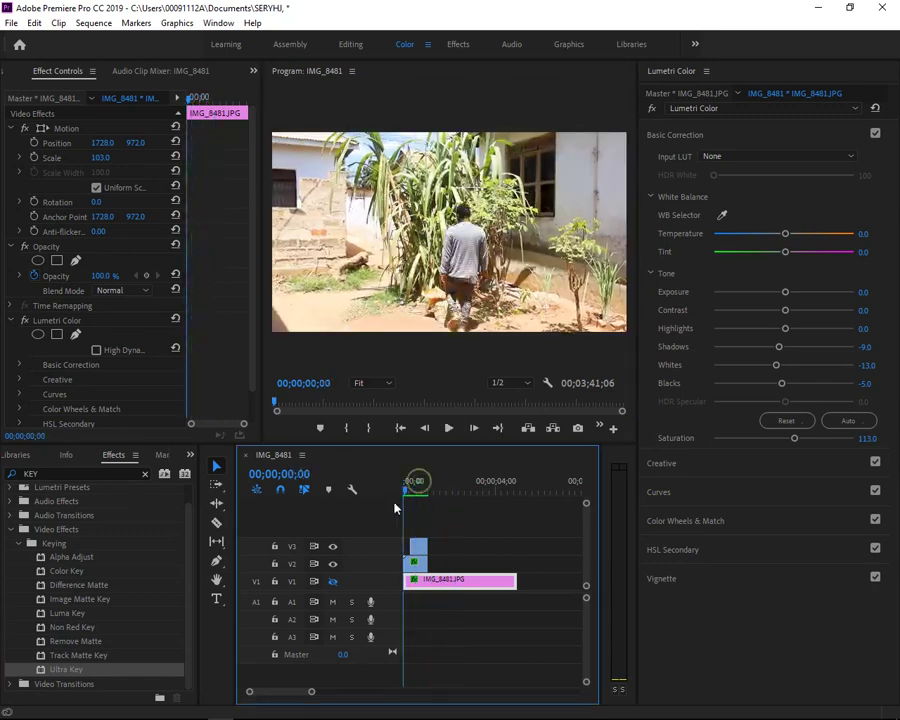
click(450, 427)
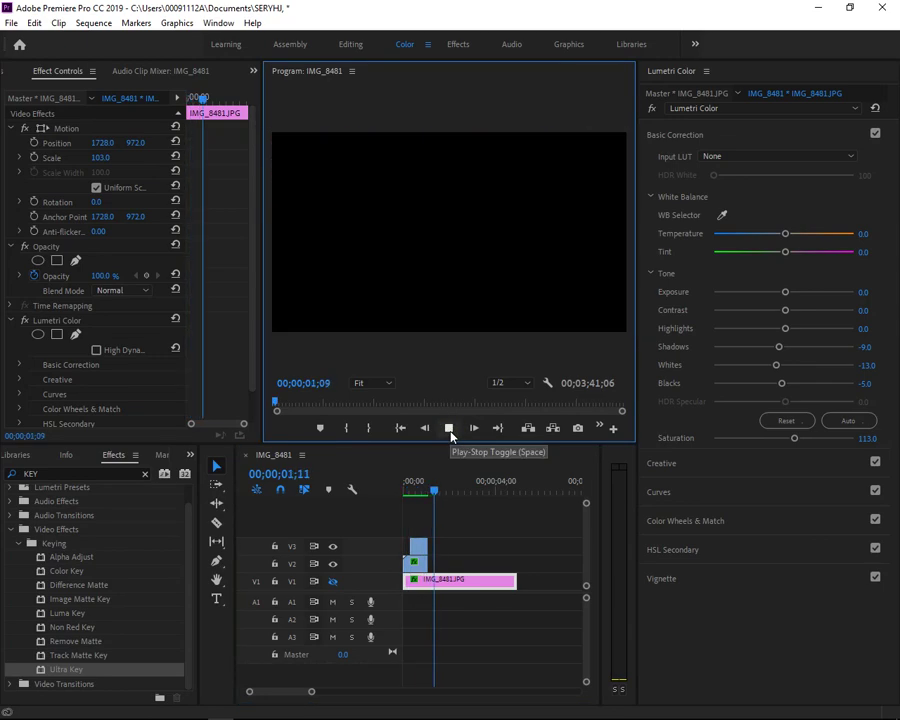
click(450, 430)
drag(428, 490, 400, 507)
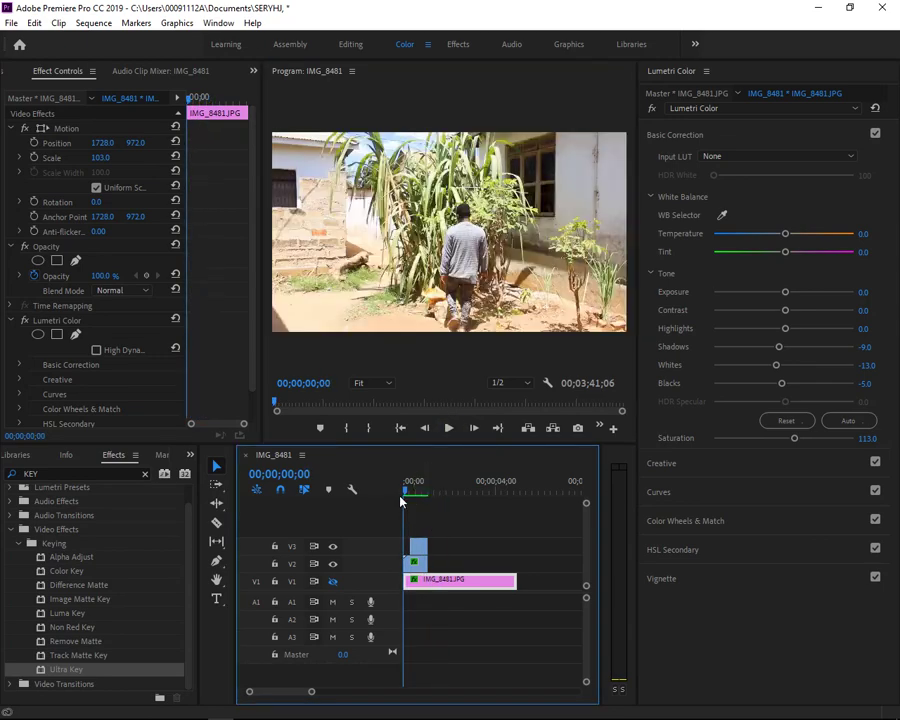
click(452, 428)
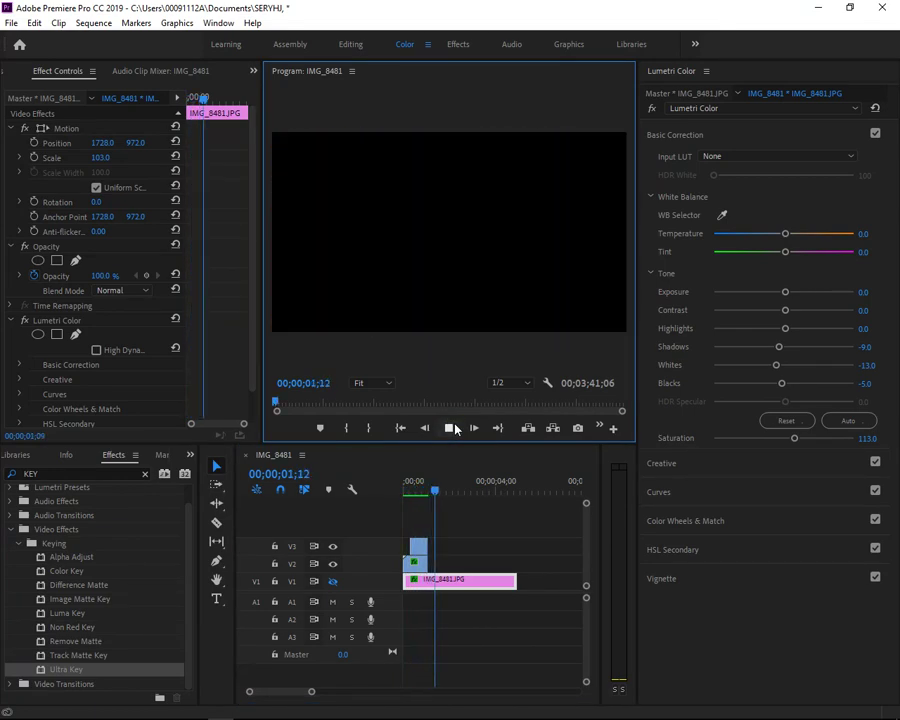
drag(415, 497, 398, 503)
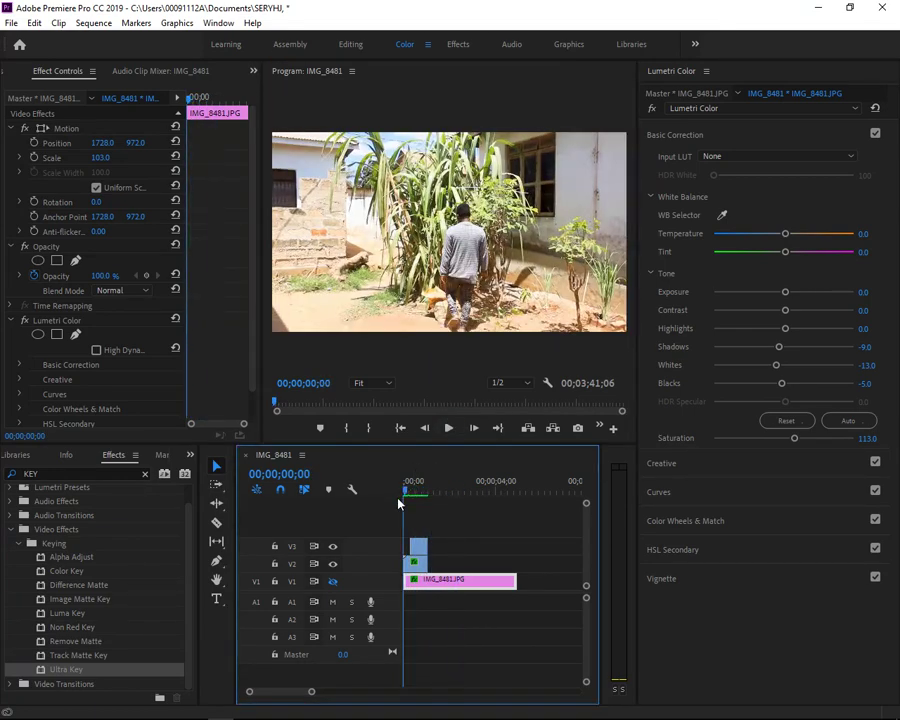
click(447, 428)
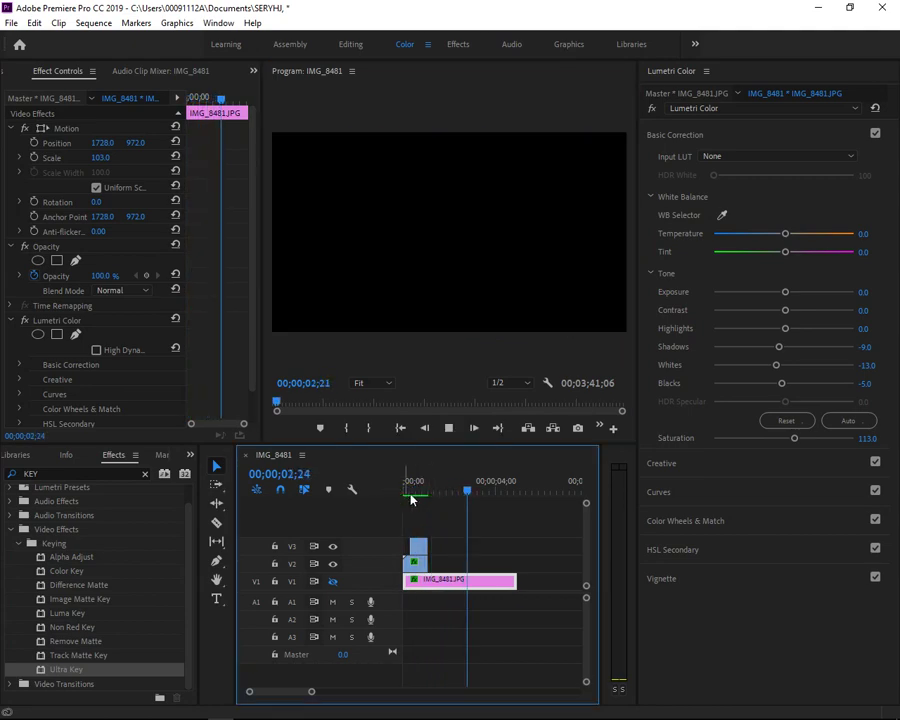
click(407, 499)
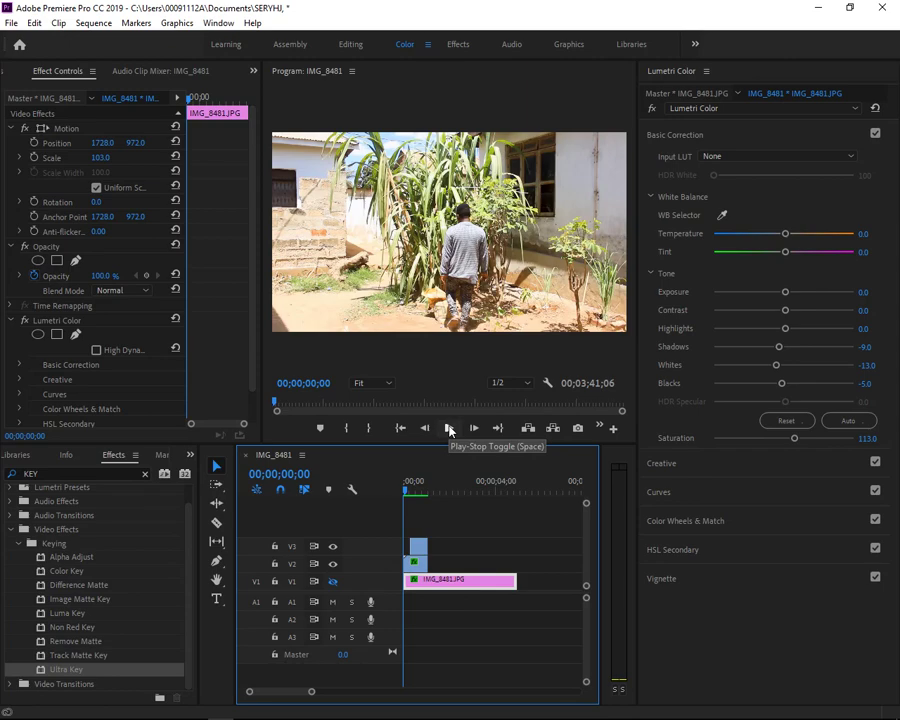
click(450, 428)
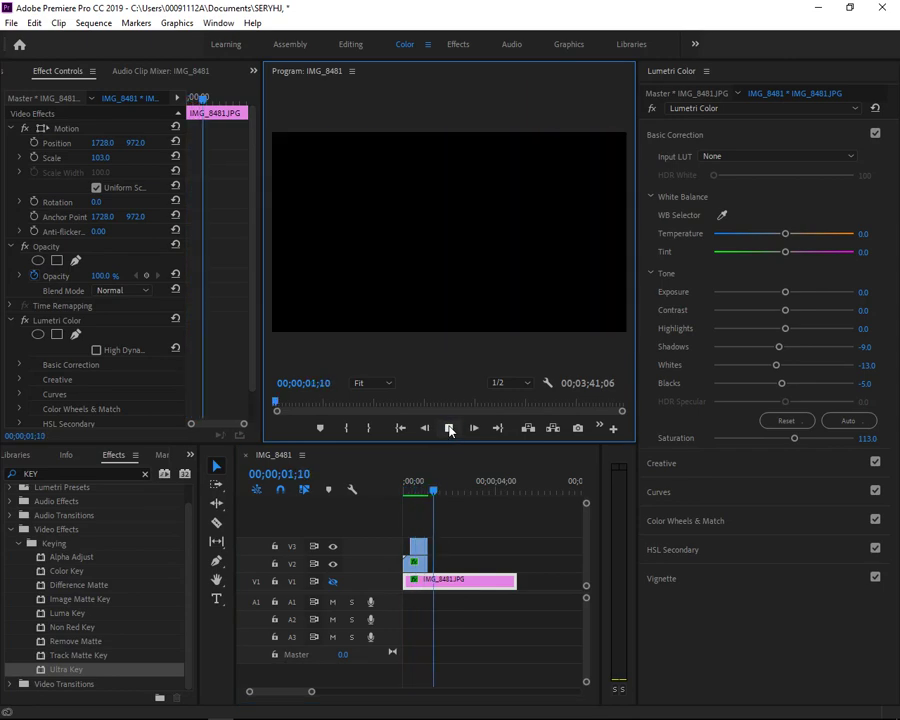
click(405, 497)
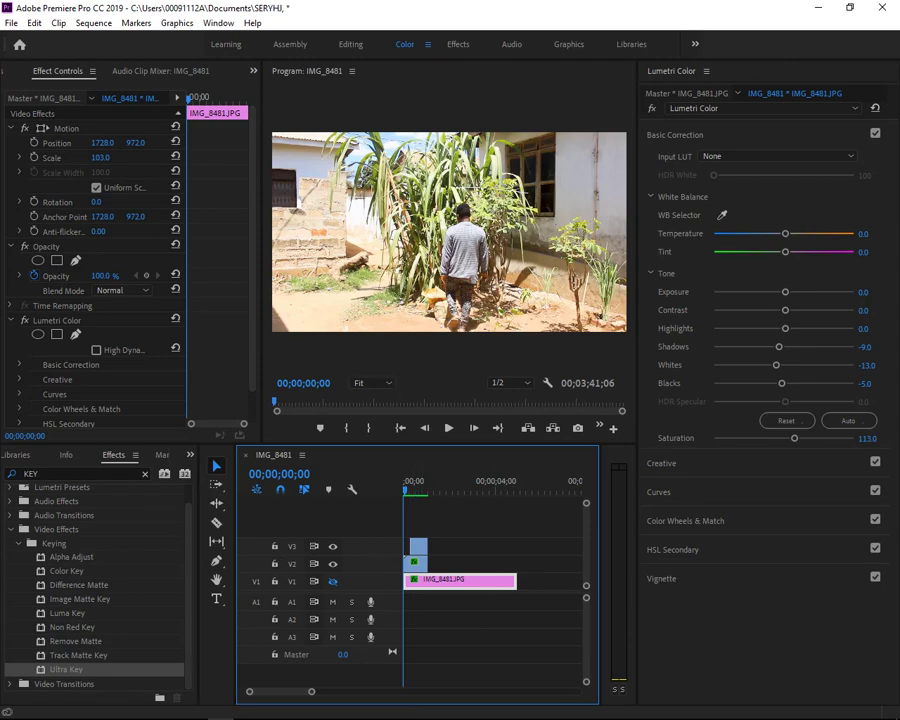
Bring up File Explorer at This PC from the taskbar.
click(246, 716)
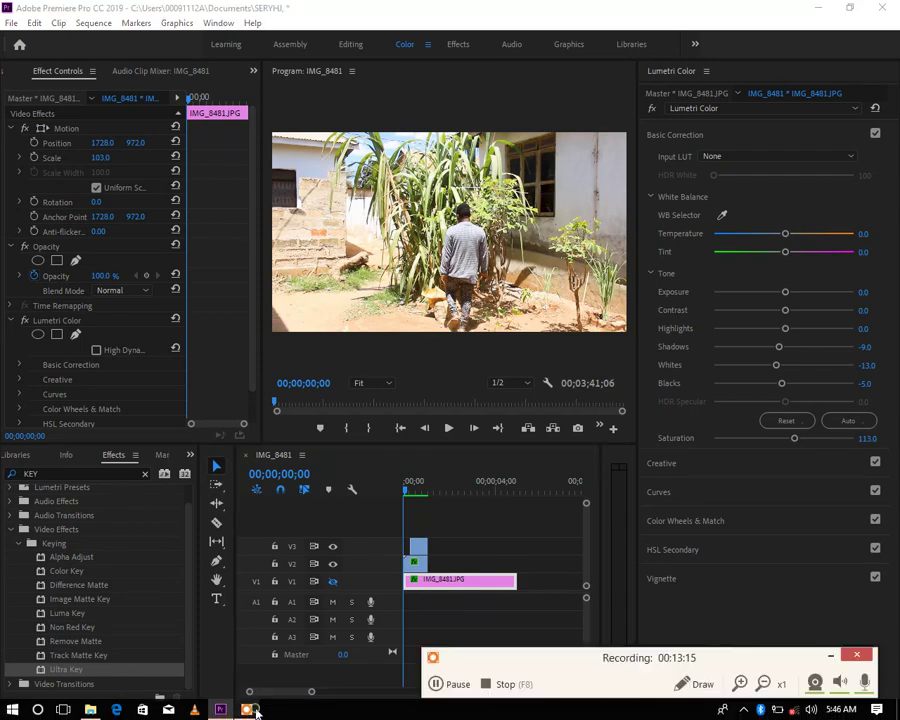
click(450, 686)
click(445, 685)
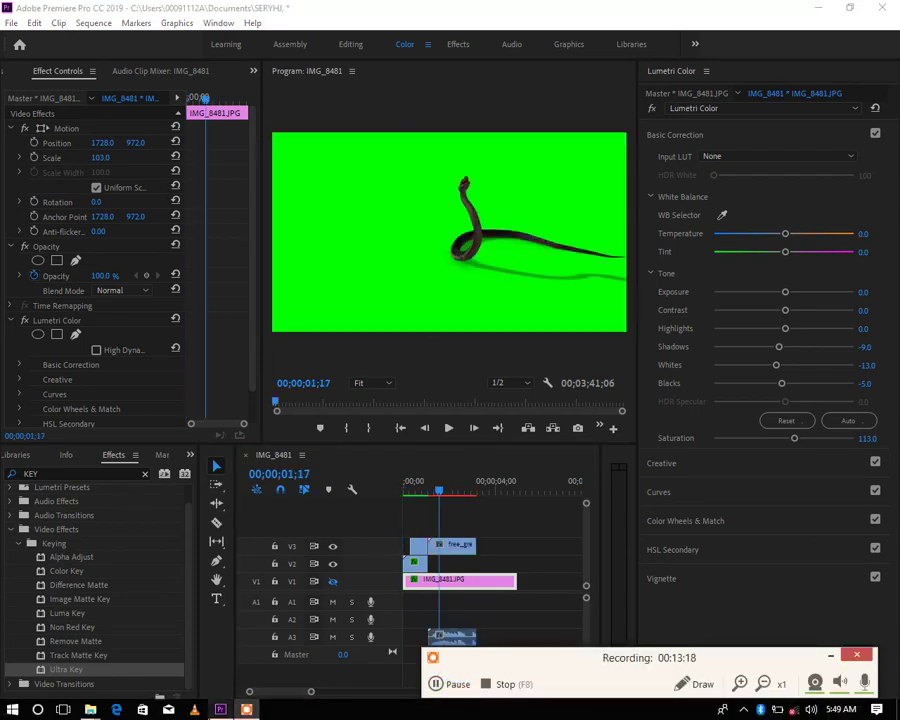
Preview the free_green_screen snake clip from Documents in VLC, then return to Premiere Pro.
mouse_move(90, 712)
click(236, 660)
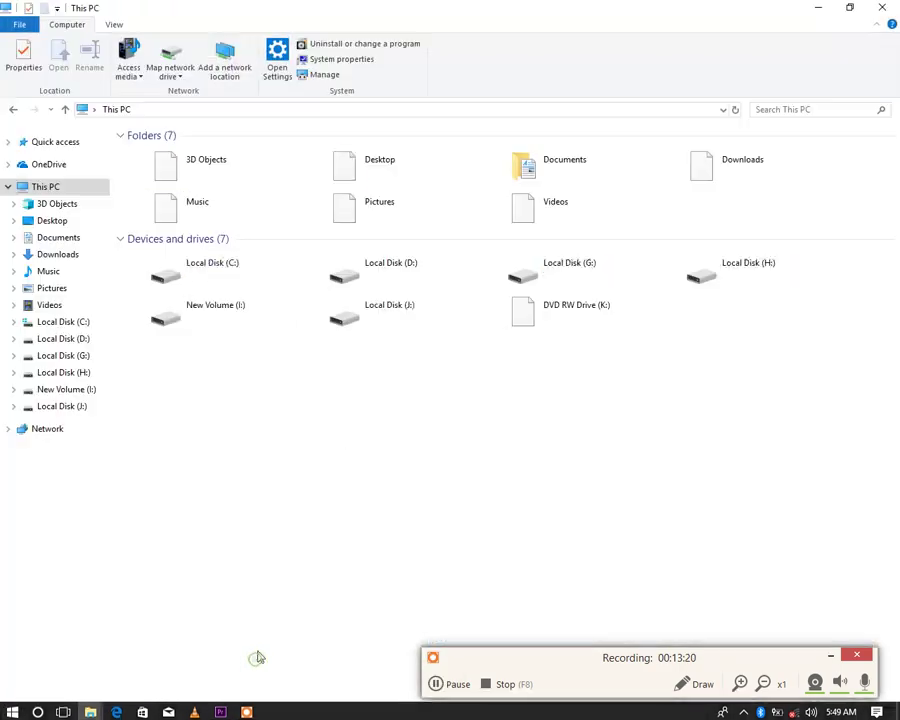
click(56, 238)
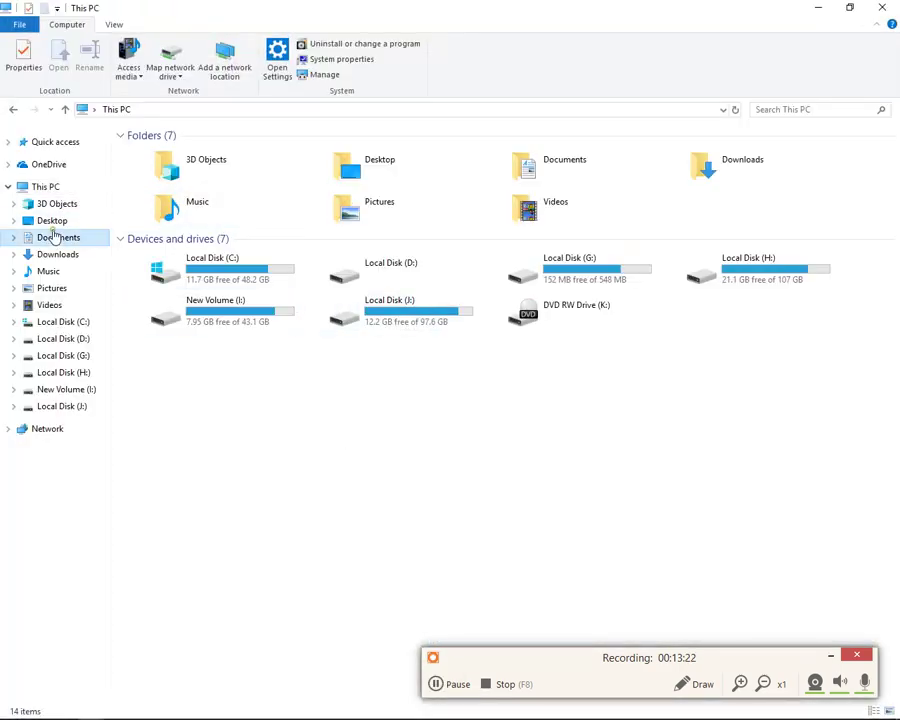
double_click(180, 312)
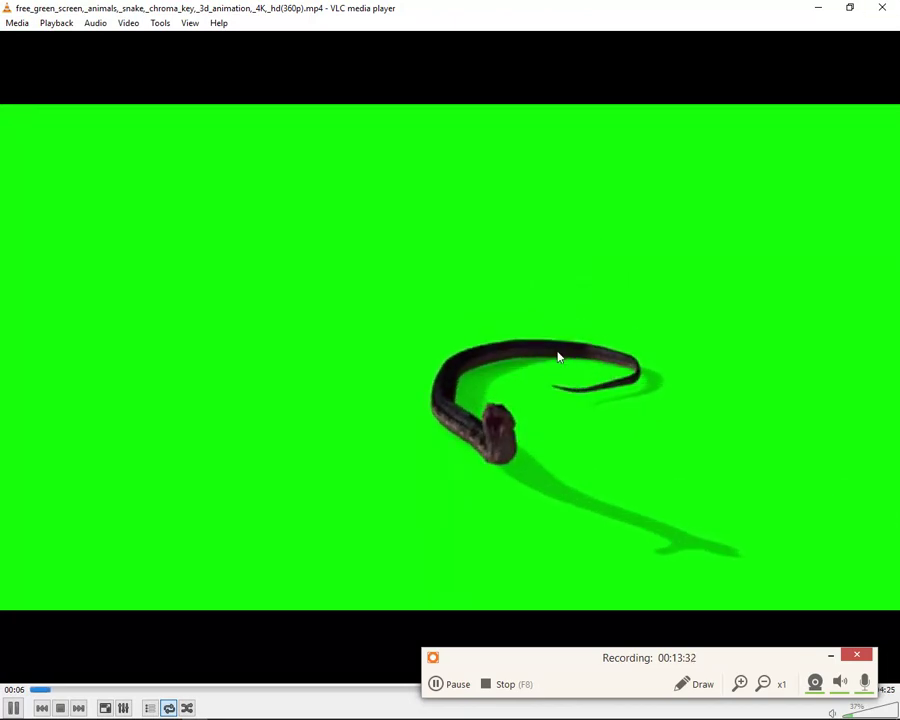
key(alt+Tab)
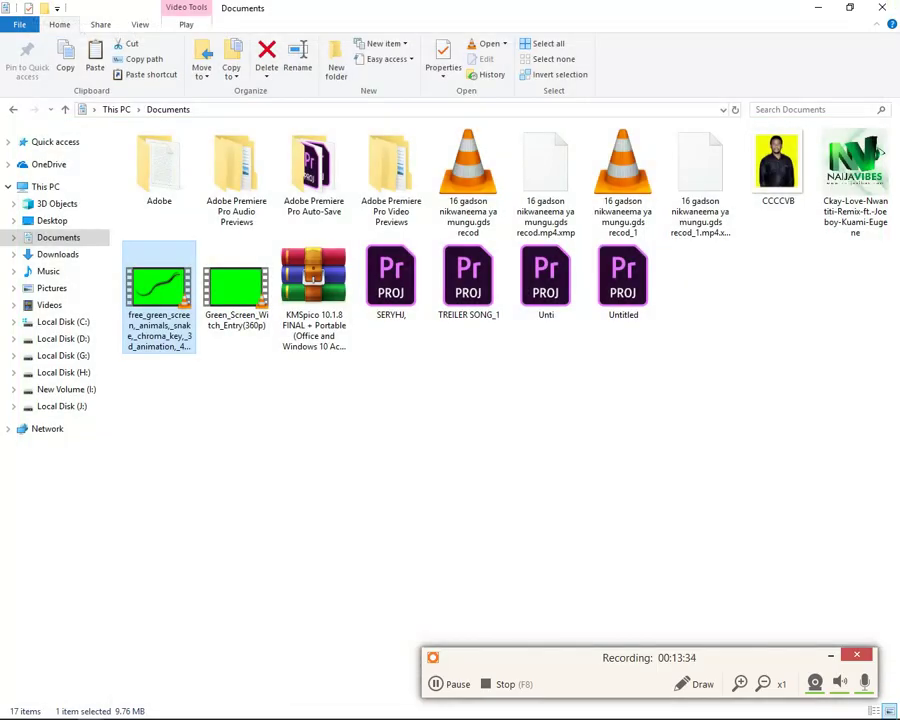
click(221, 709)
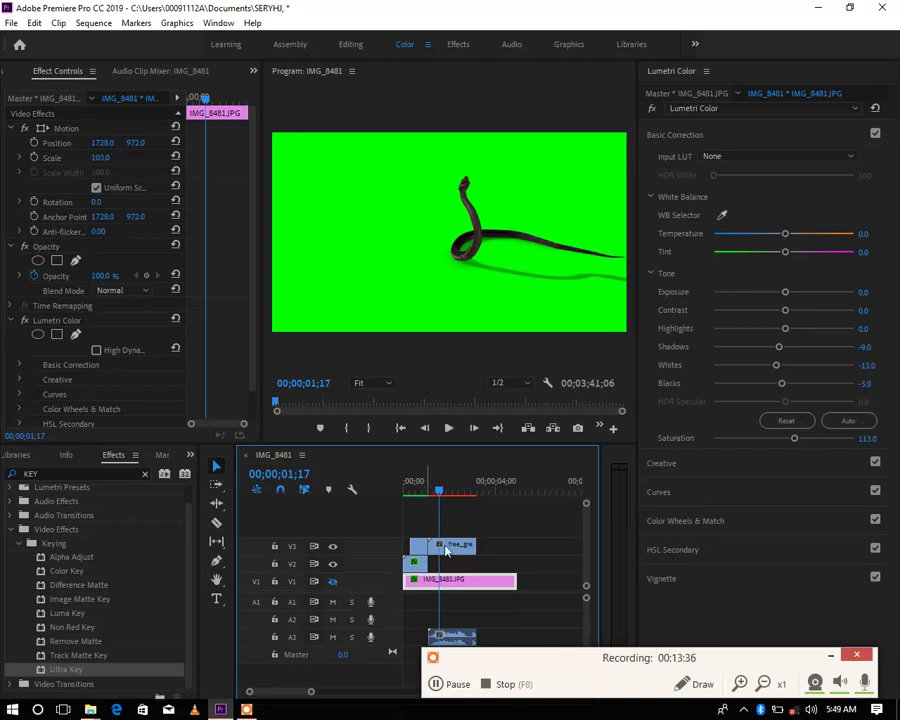
Shift the snake clip slightly later on V3 and preview it from near the start.
mouse_move(418, 553)
mouse_down()
mouse_move(455, 550)
mouse_move(433, 542)
mouse_up()
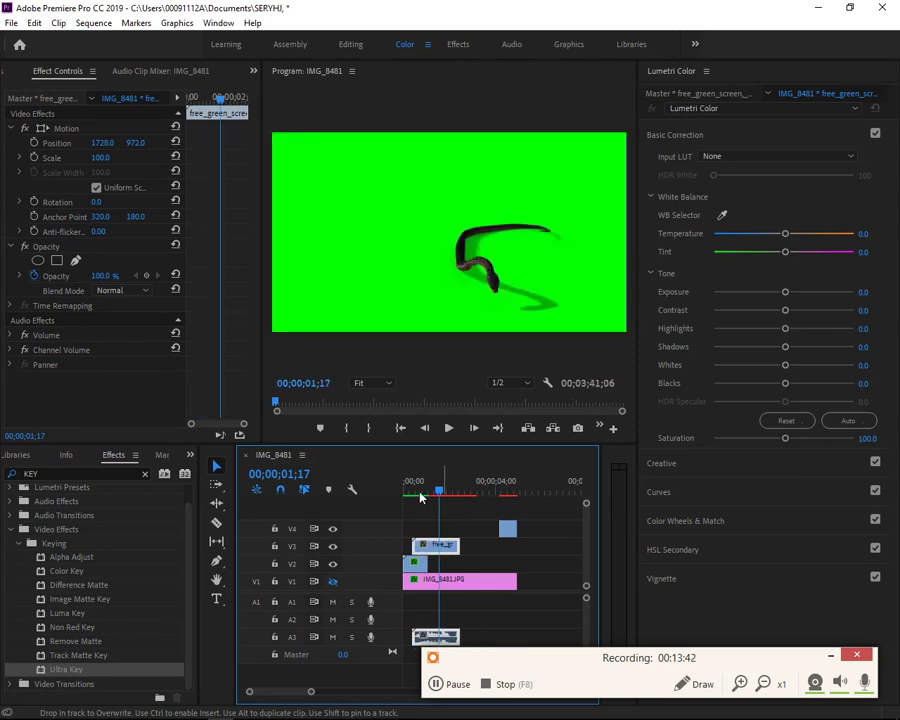
click(414, 492)
click(411, 494)
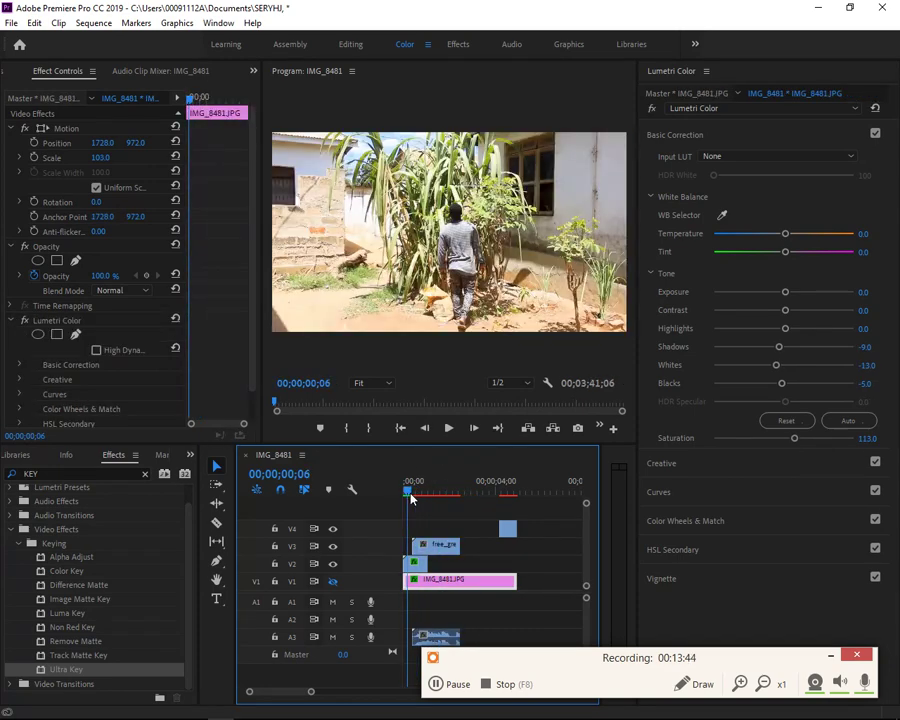
key(space)
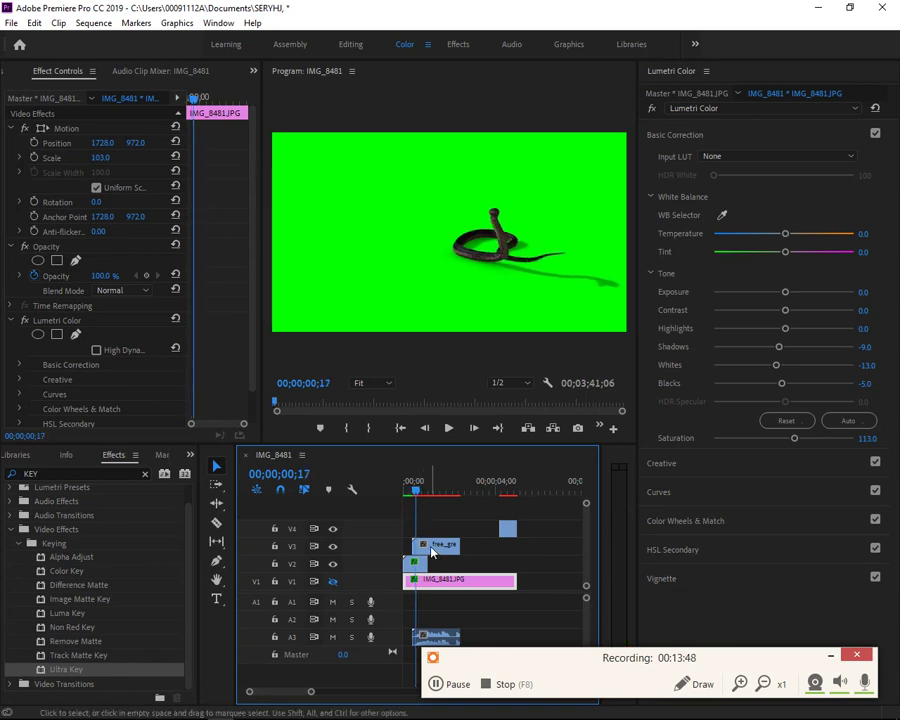
Apply Ultra Key to the snake clip, sample the green backdrop, and set Setting to Aggressive.
click(437, 545)
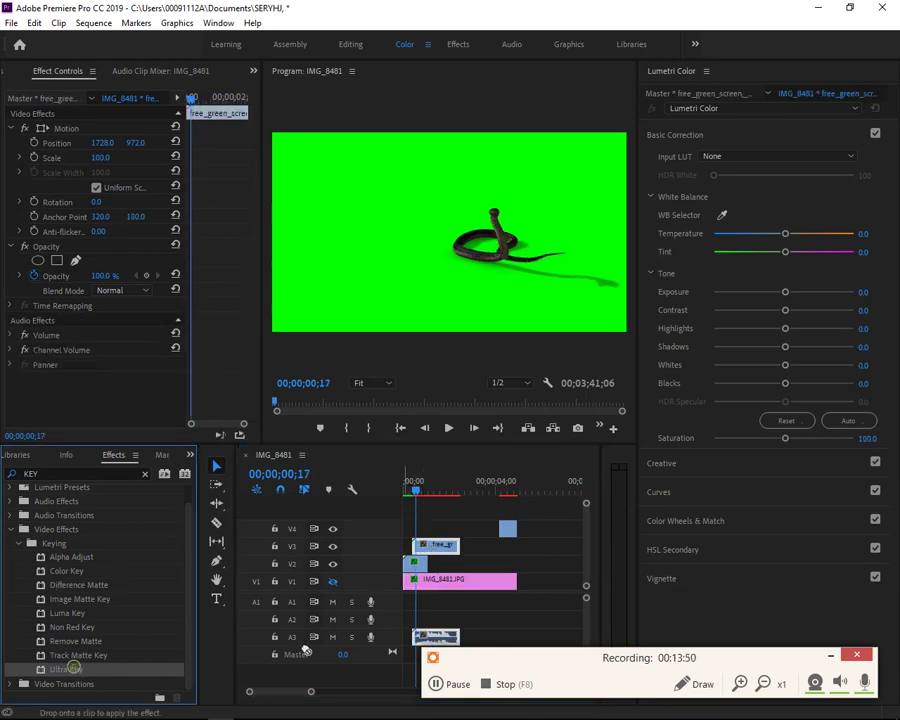
drag(75, 672, 133, 322)
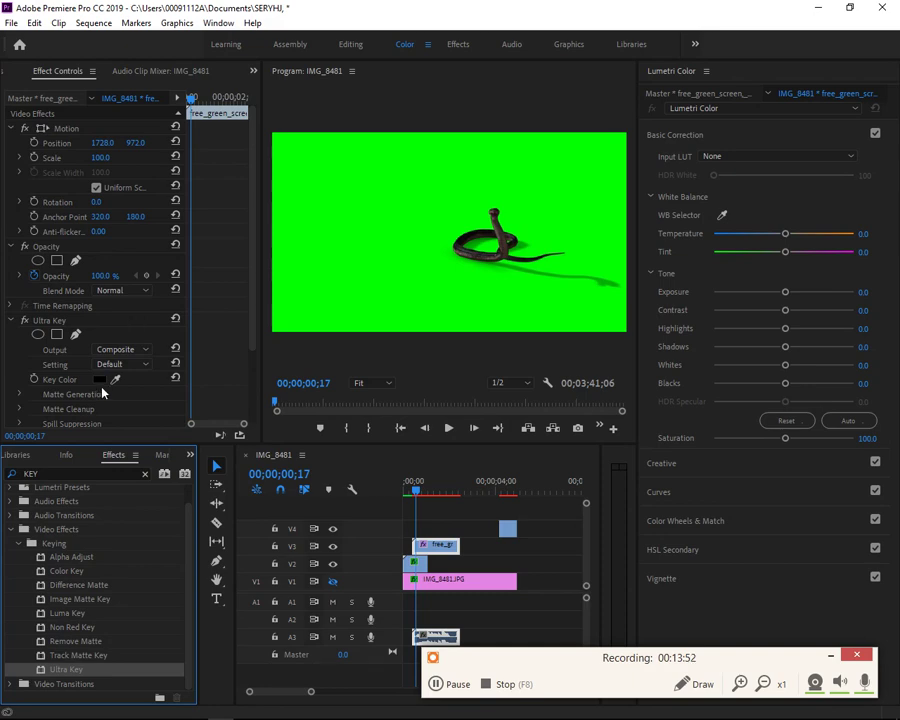
click(116, 378)
click(443, 199)
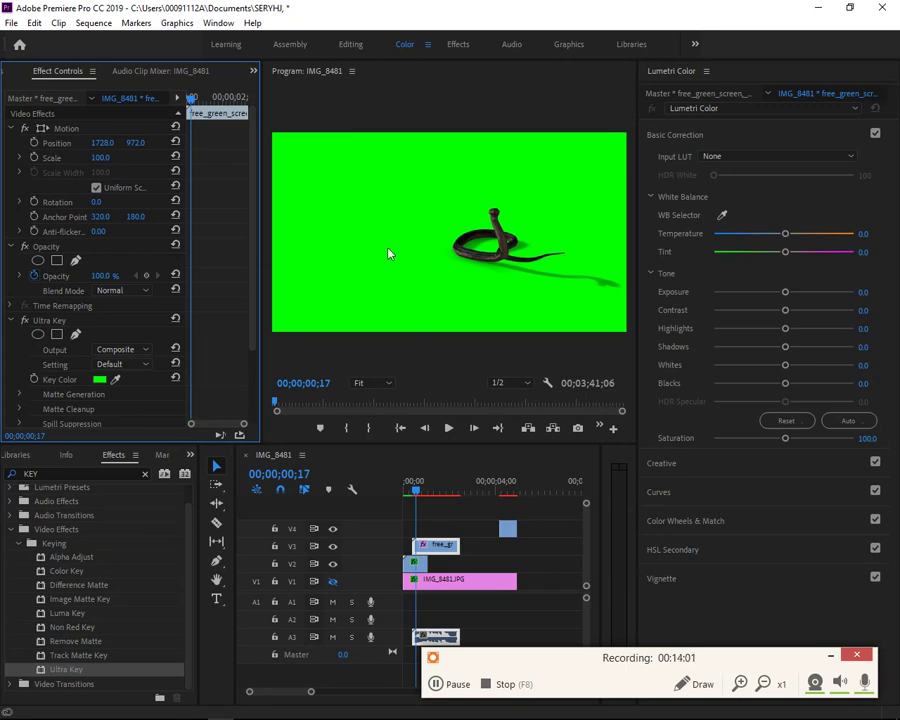
click(115, 379)
click(143, 369)
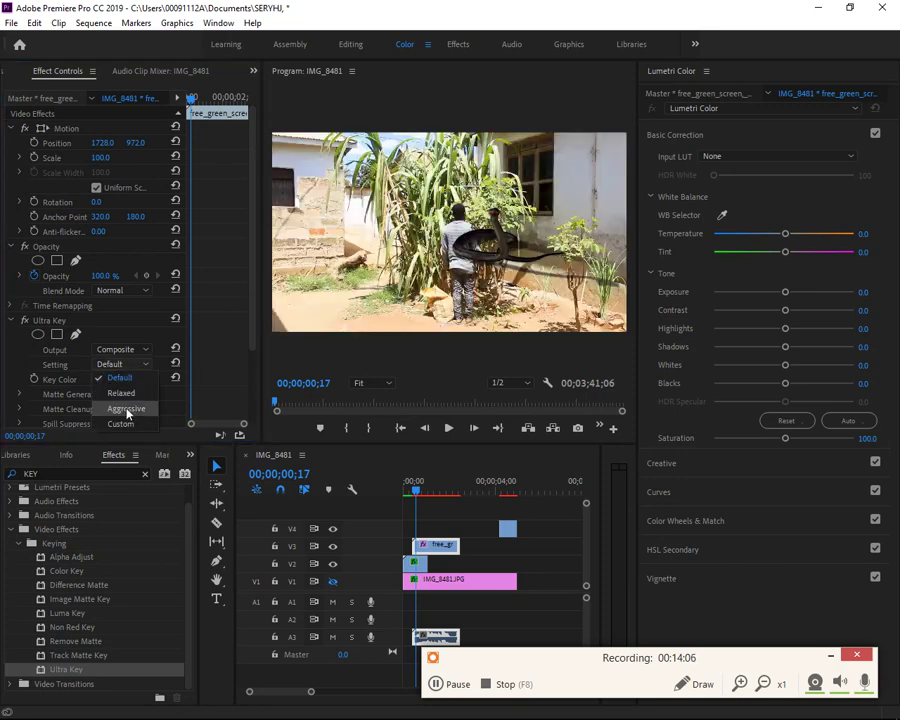
click(128, 408)
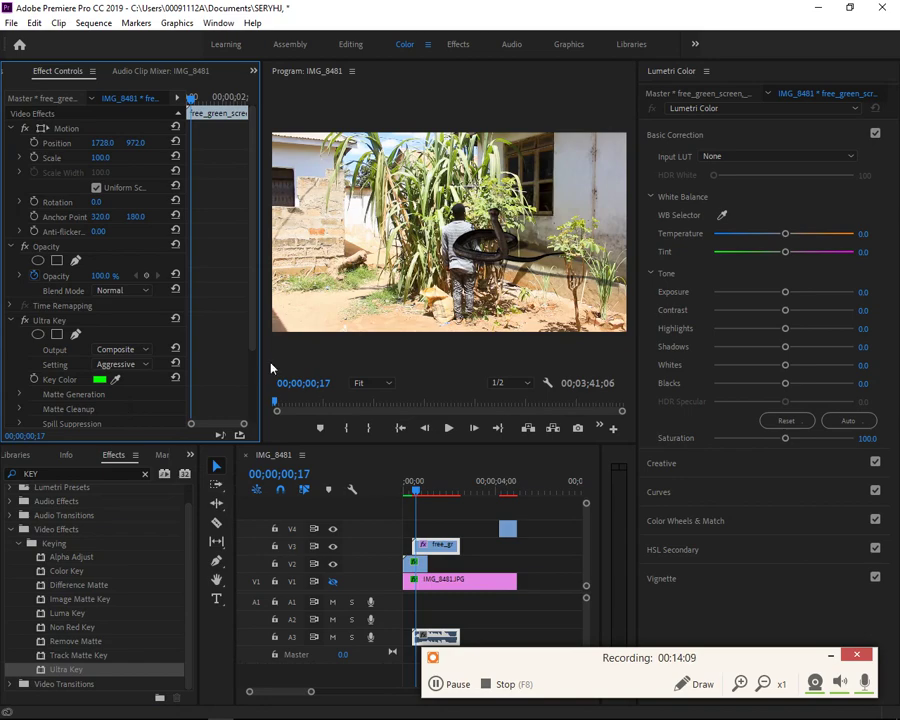
click(492, 243)
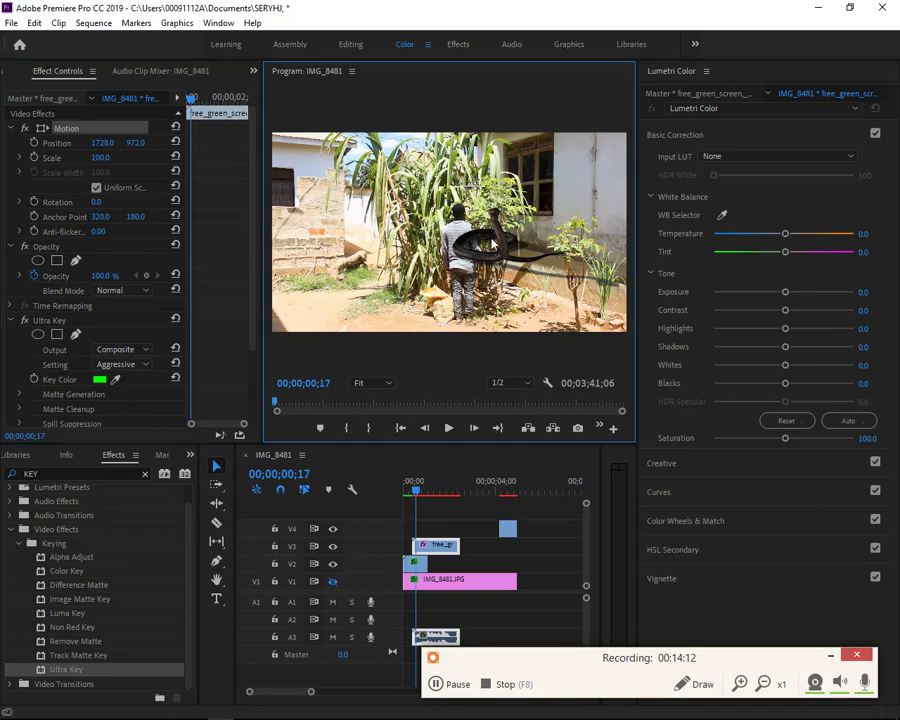
Move the snake down to Position 1412.6, 1663.4 near the feet and scale it to 75.
drag(492, 243, 467, 328)
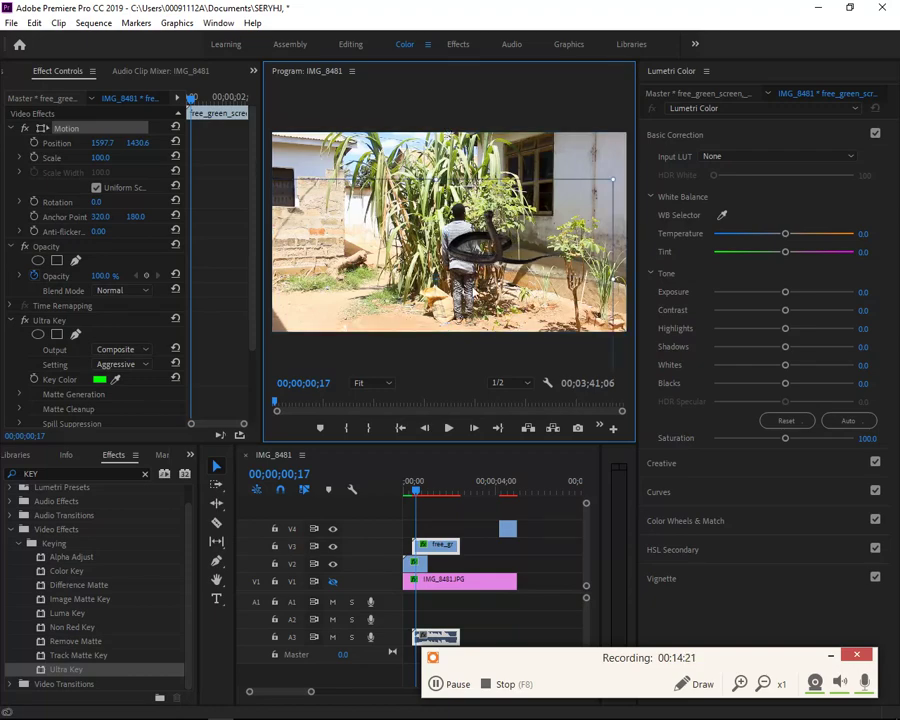
drag(490, 272, 469, 289)
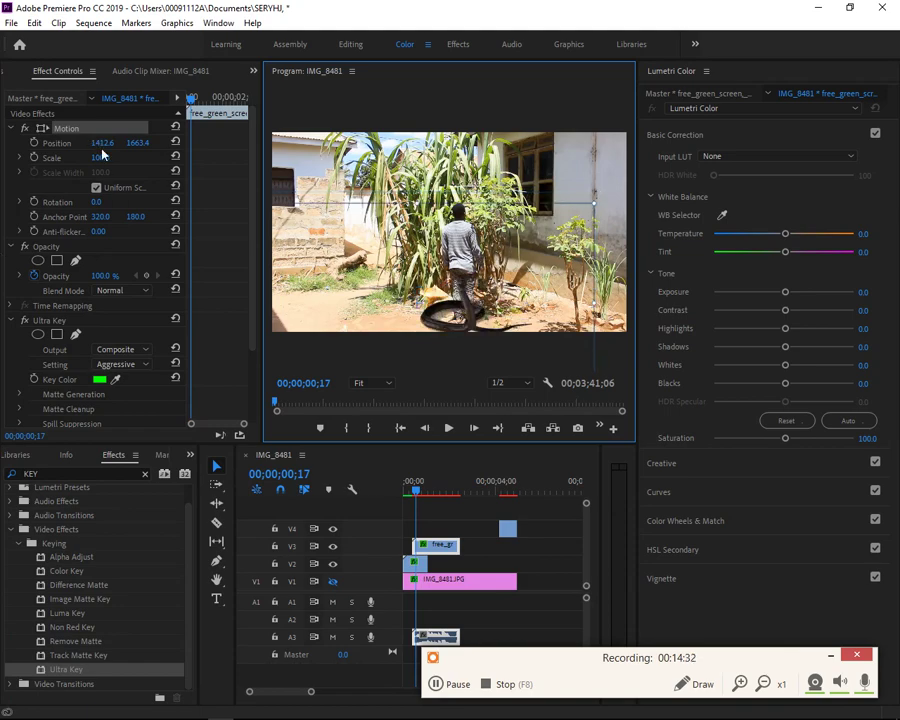
mouse_move(103, 157)
mouse_down()
mouse_move(82, 162)
mouse_move(108, 158)
mouse_up()
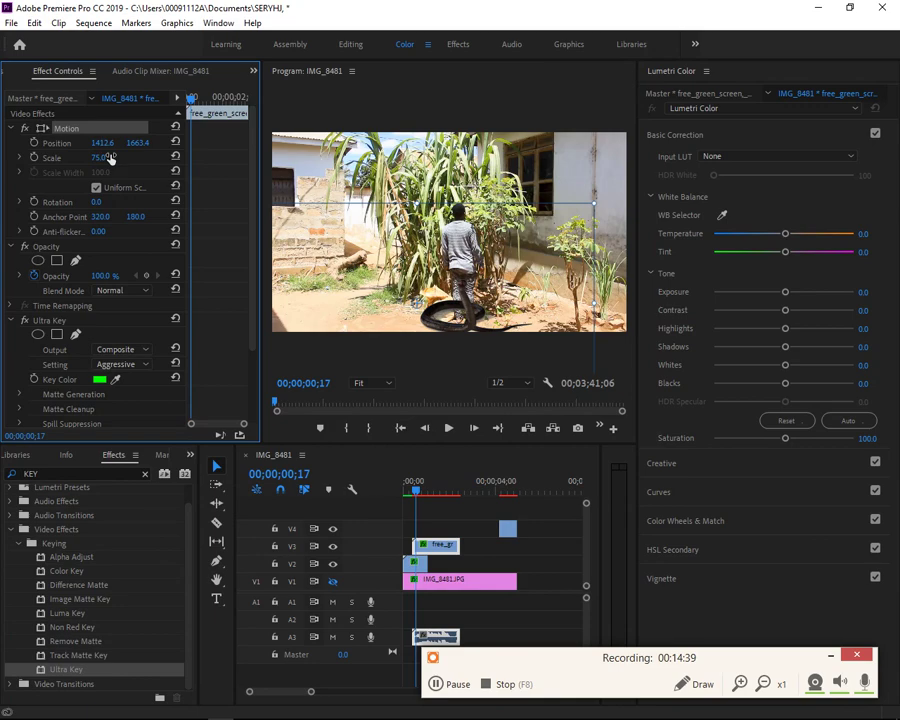
drag(108, 158, 106, 158)
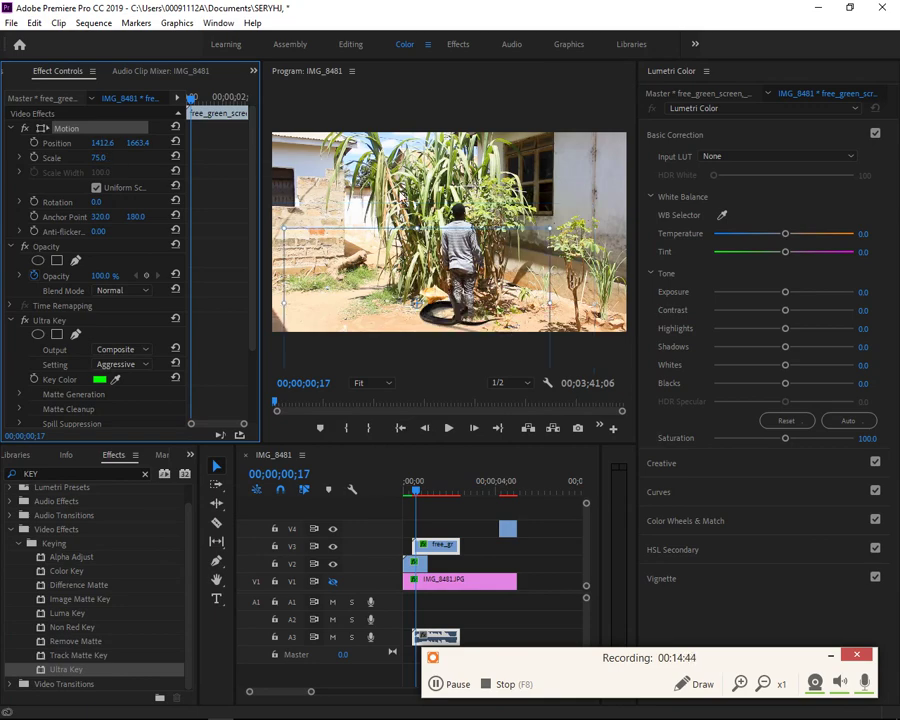
click(538, 195)
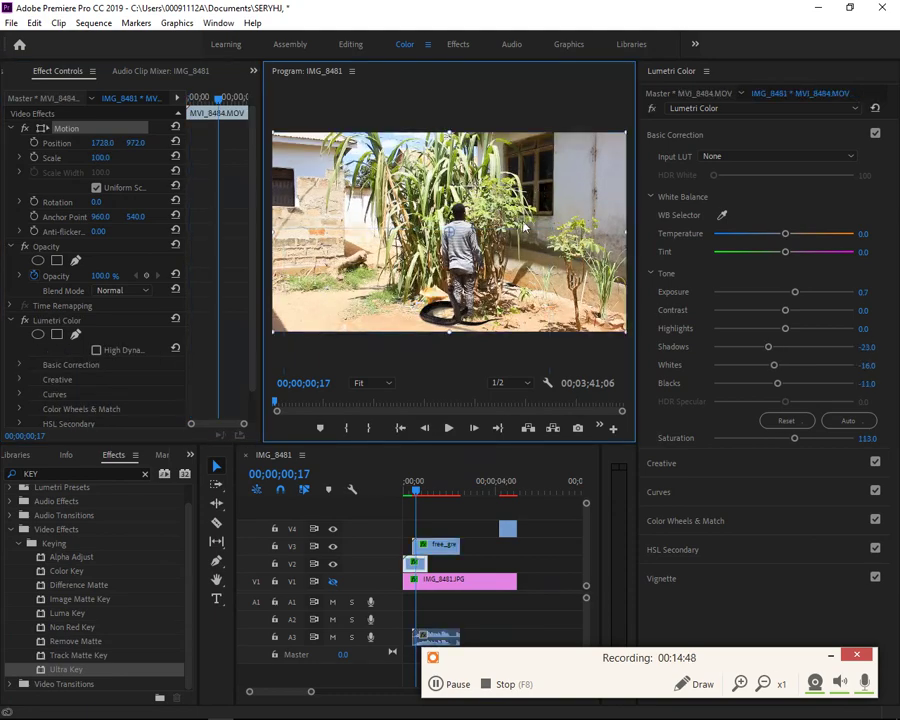
Play and scrub the composite to check when the keyed snake appears.
click(448, 429)
click(448, 429)
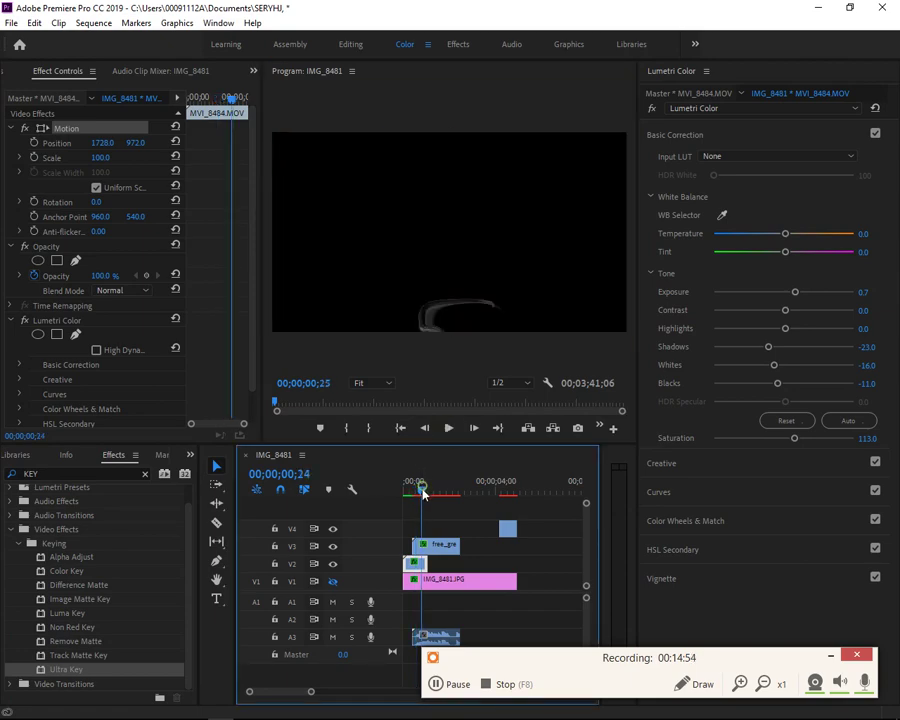
click(416, 495)
drag(416, 497, 419, 511)
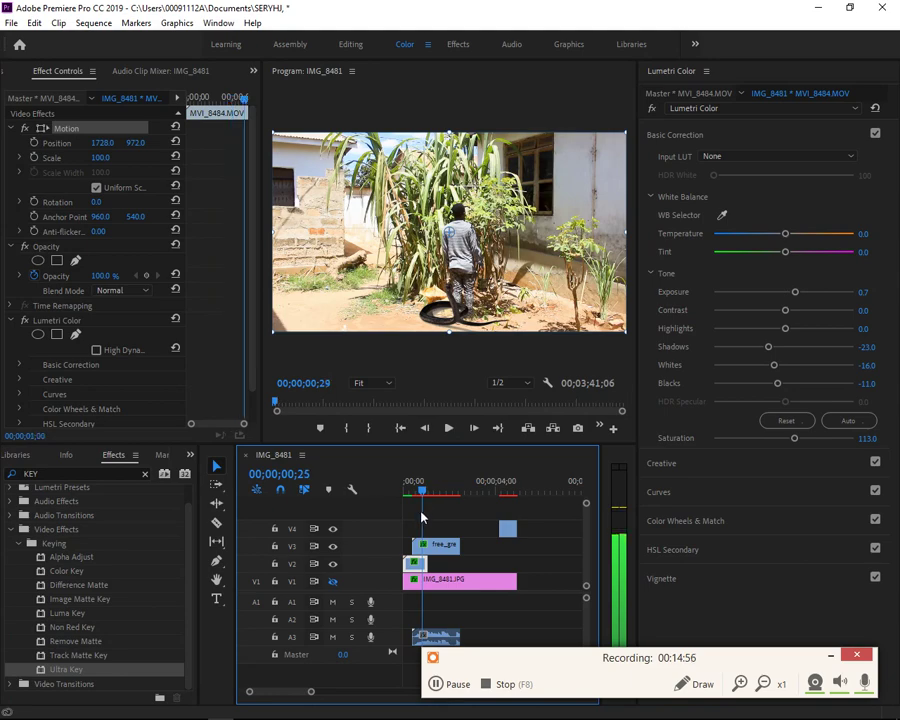
click(418, 496)
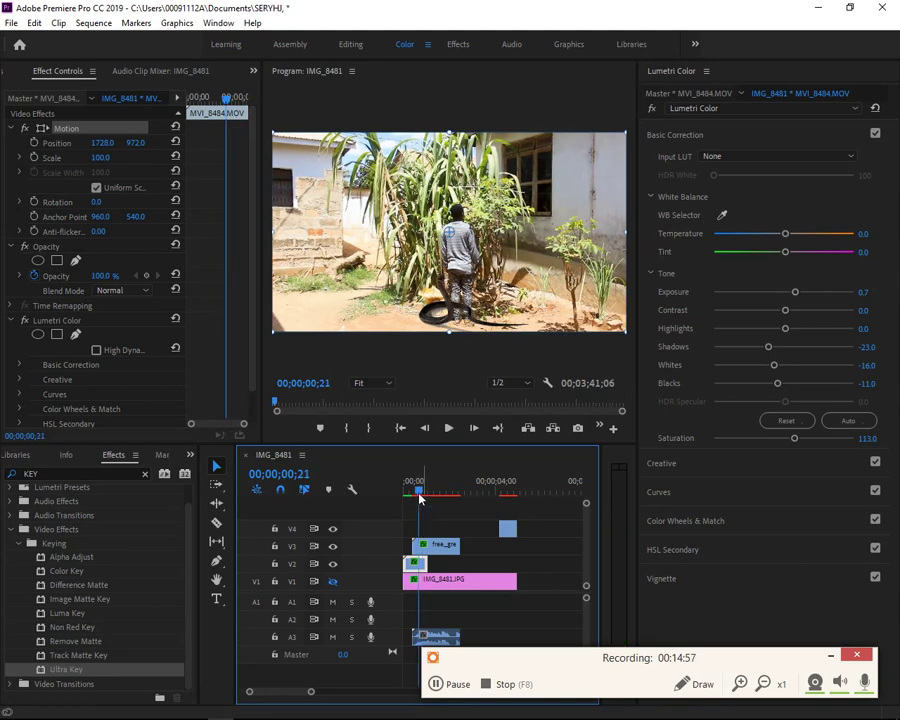
mouse_move(419, 493)
mouse_down()
mouse_move(435, 507)
mouse_move(428, 510)
mouse_move(443, 548)
mouse_move(433, 547)
mouse_up()
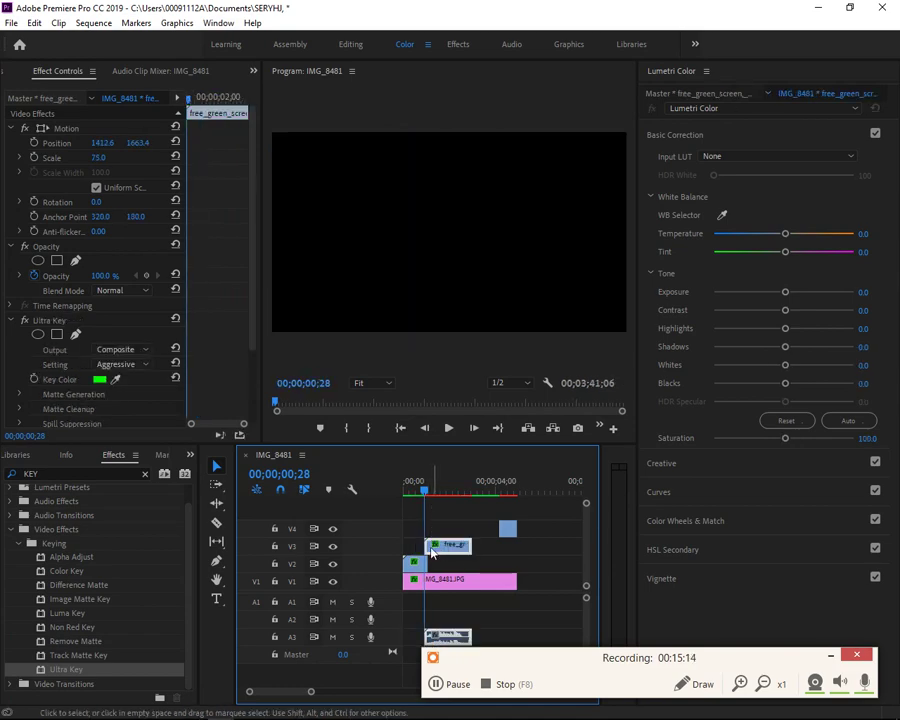
click(419, 494)
Zoom into the timeline and shift the V3 snake clip to start about one second in.
key(=)
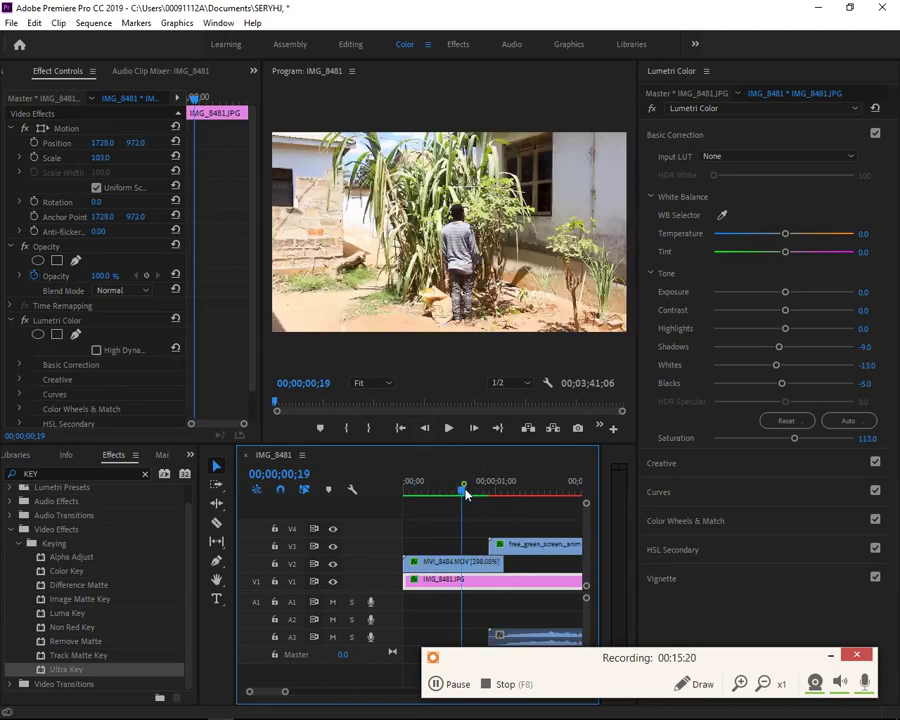
click(475, 490)
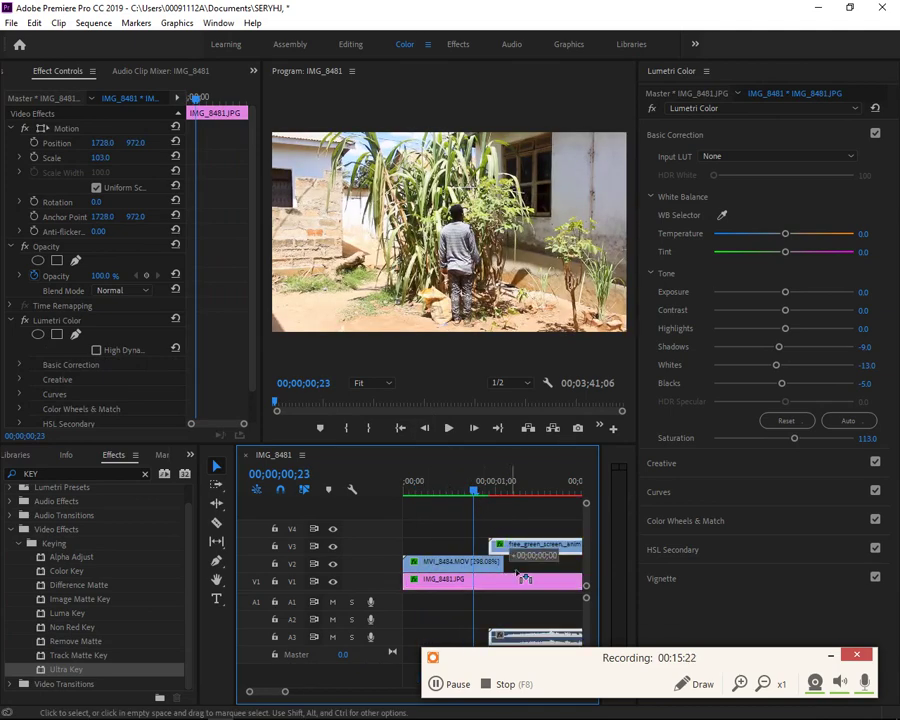
mouse_move(516, 547)
mouse_down()
mouse_move(530, 548)
mouse_move(505, 550)
mouse_up()
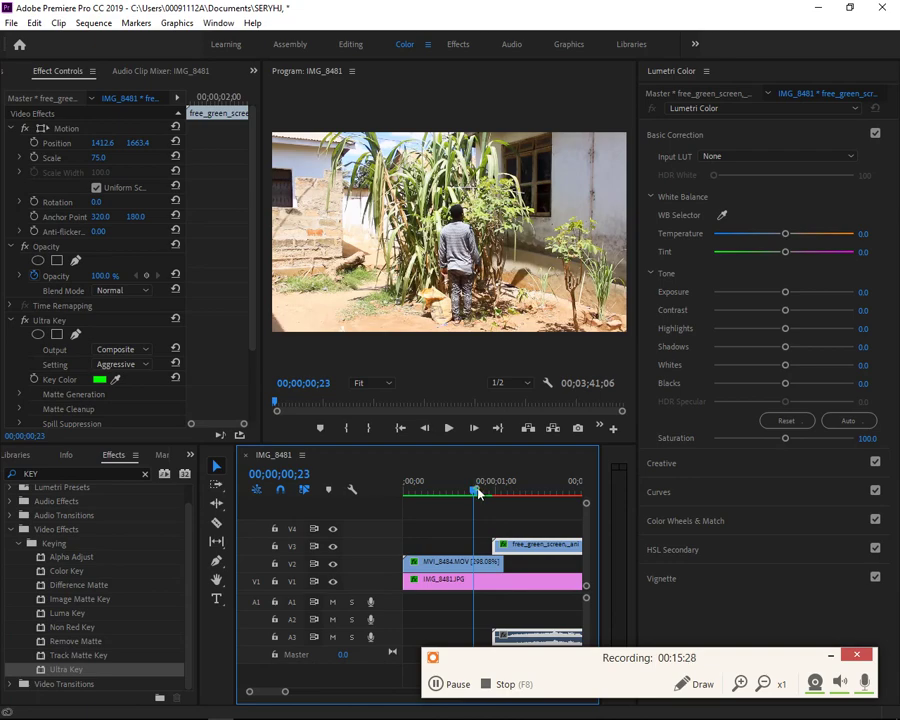
click(478, 491)
drag(478, 493, 490, 500)
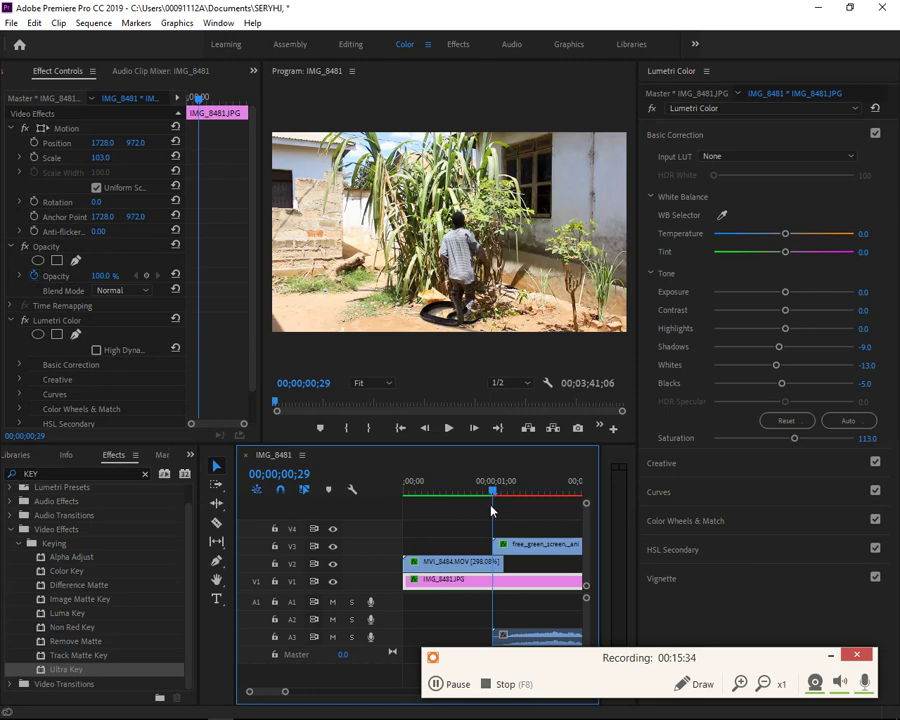
mouse_move(494, 490)
mouse_down()
mouse_move(502, 488)
mouse_move(491, 485)
mouse_up()
drag(285, 691, 304, 691)
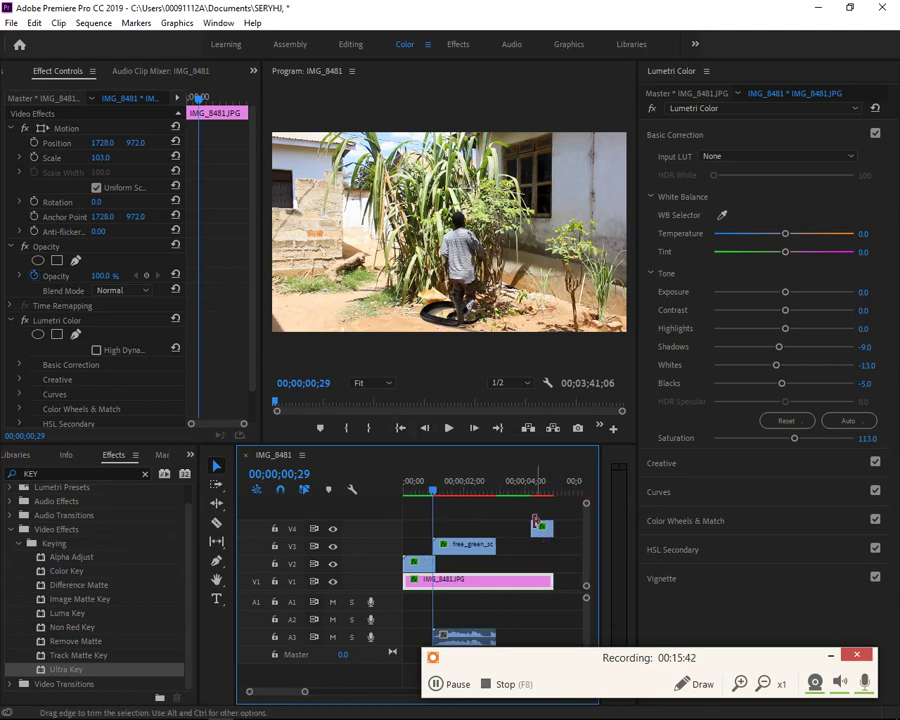
Drag the V4 witch clip earlier to about 00;00;01;00 and render the work area previews.
click(541, 527)
mouse_move(541, 527)
mouse_down()
mouse_move(443, 539)
mouse_move(445, 528)
mouse_up()
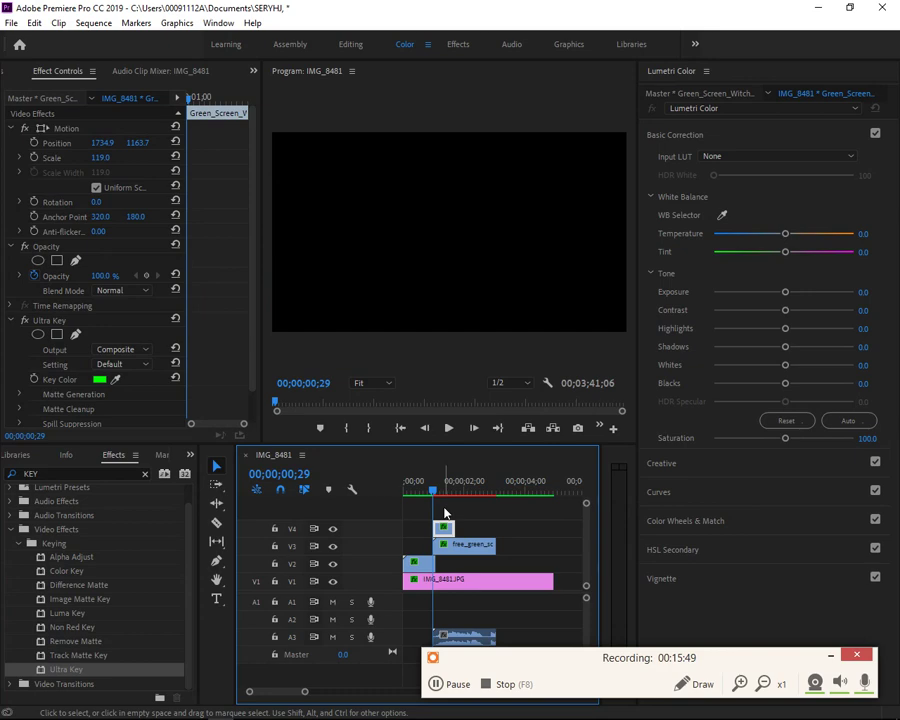
key(Return)
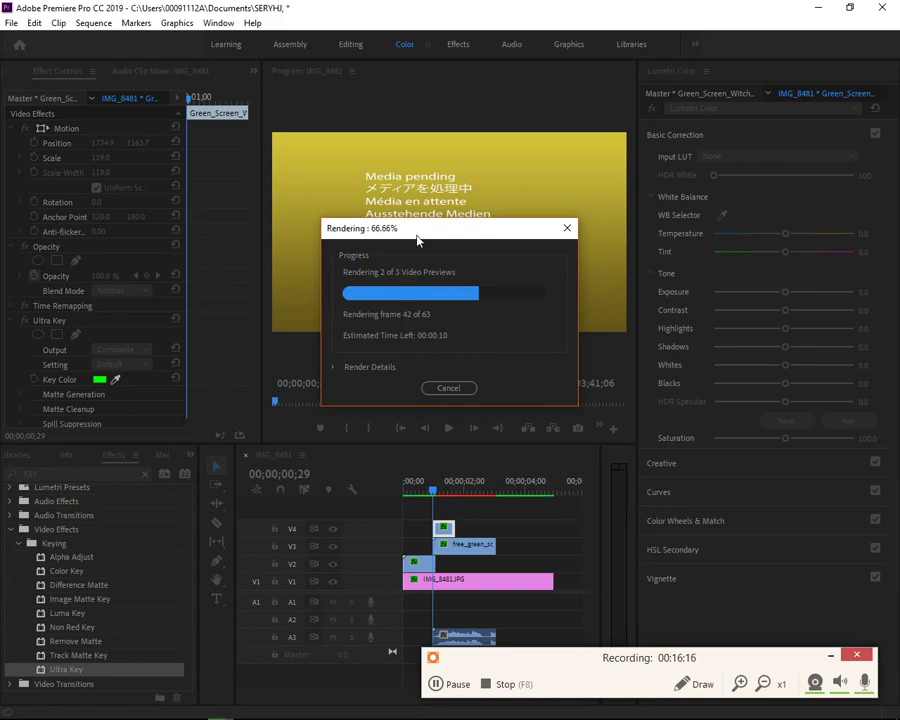
Let the preview render finish, then play the sequence and scrub around 00;00;01;11.
drag(415, 228, 418, 251)
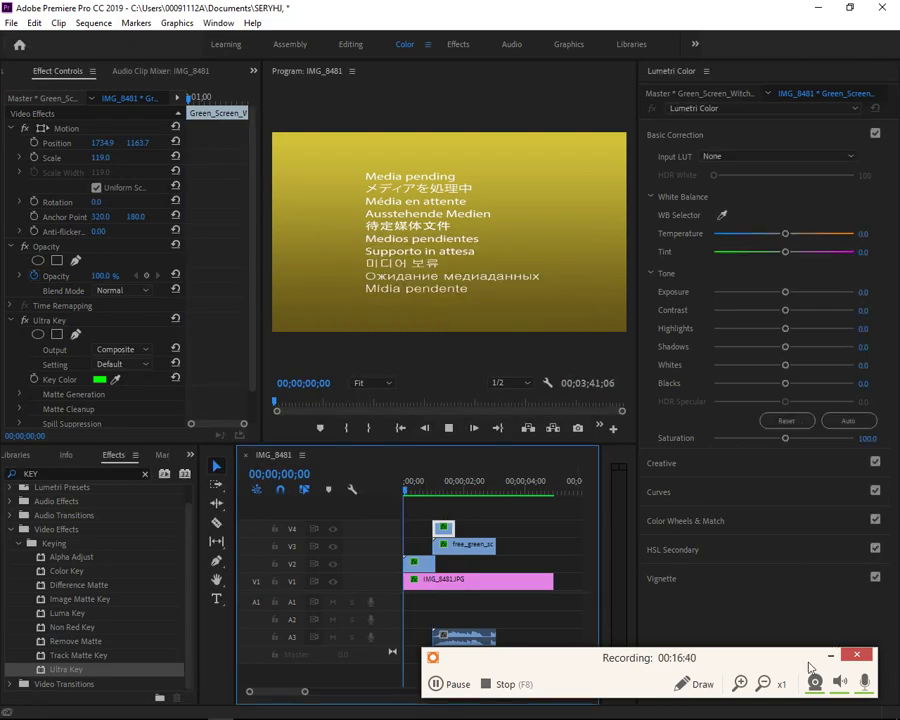
key(space)
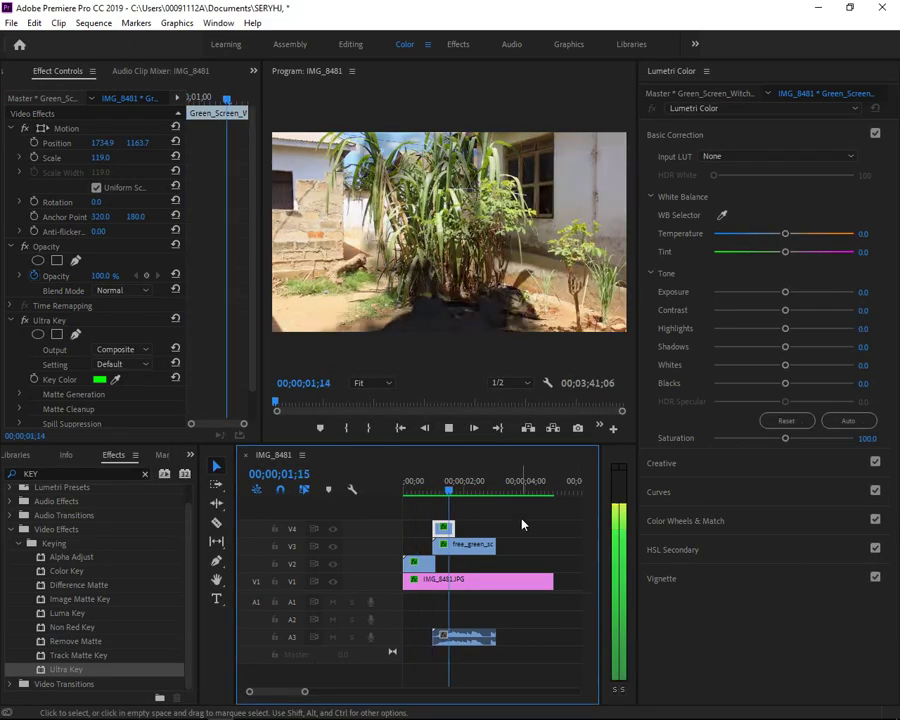
click(435, 492)
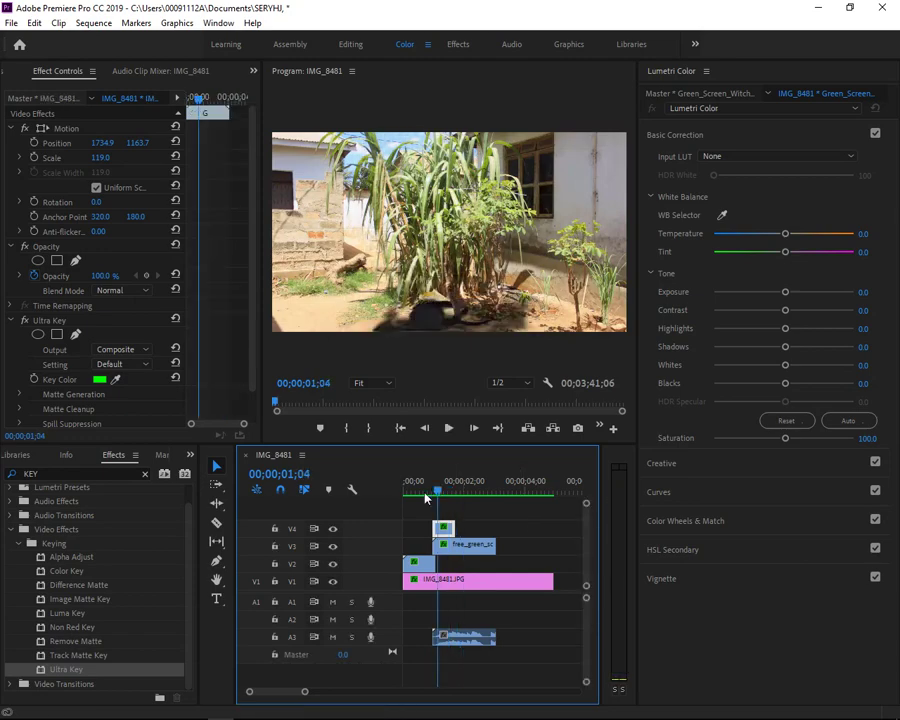
drag(426, 498, 448, 522)
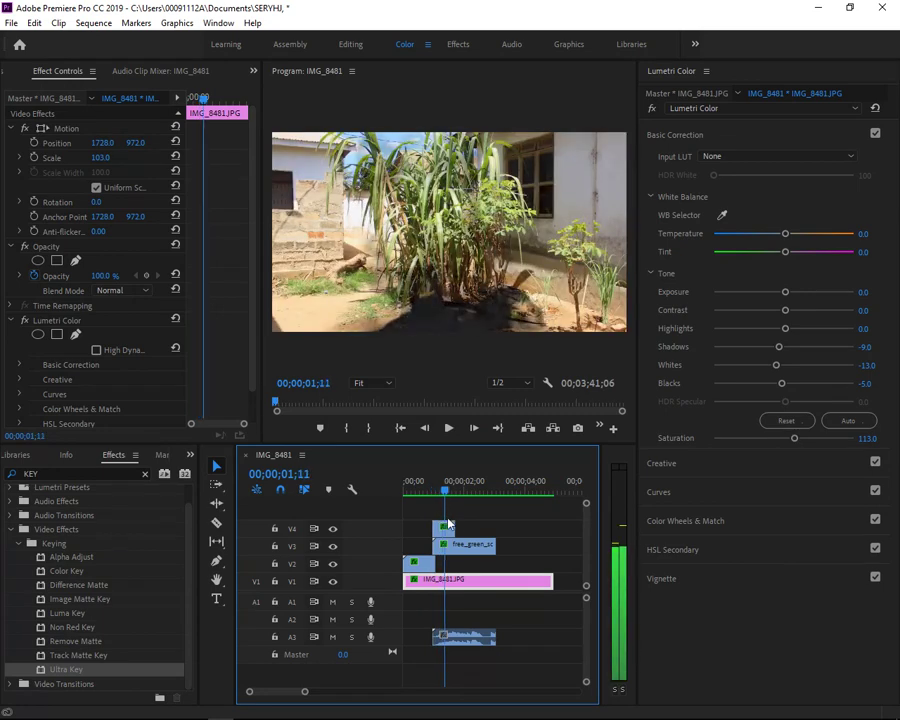
drag(448, 522, 447, 523)
Toggle reverse off again in the snake clip's Speed/Duration, then render and play the composite.
click(450, 541)
right_click(451, 541)
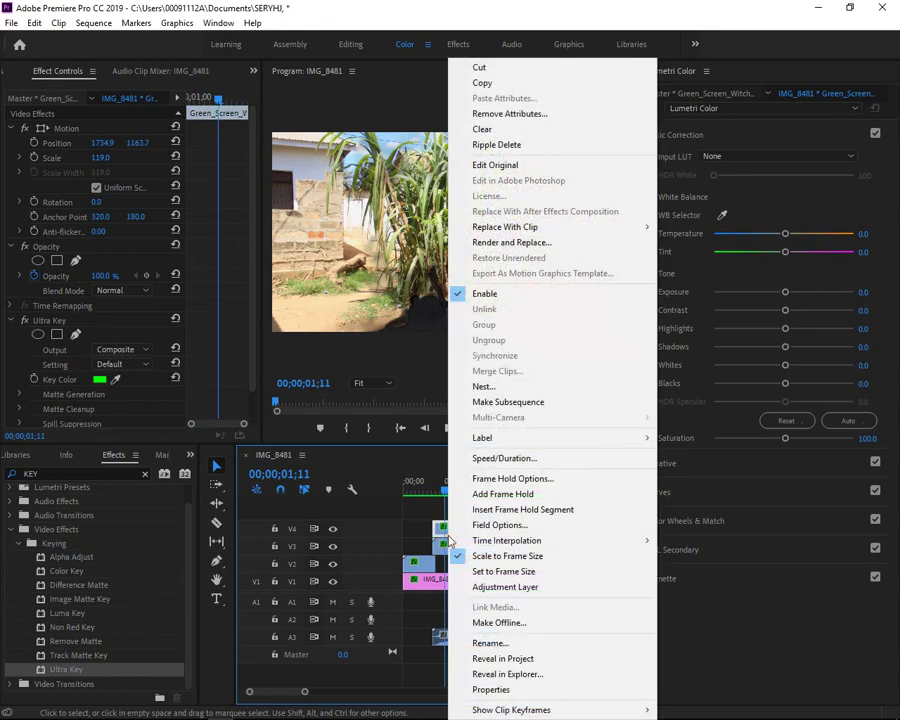
click(504, 458)
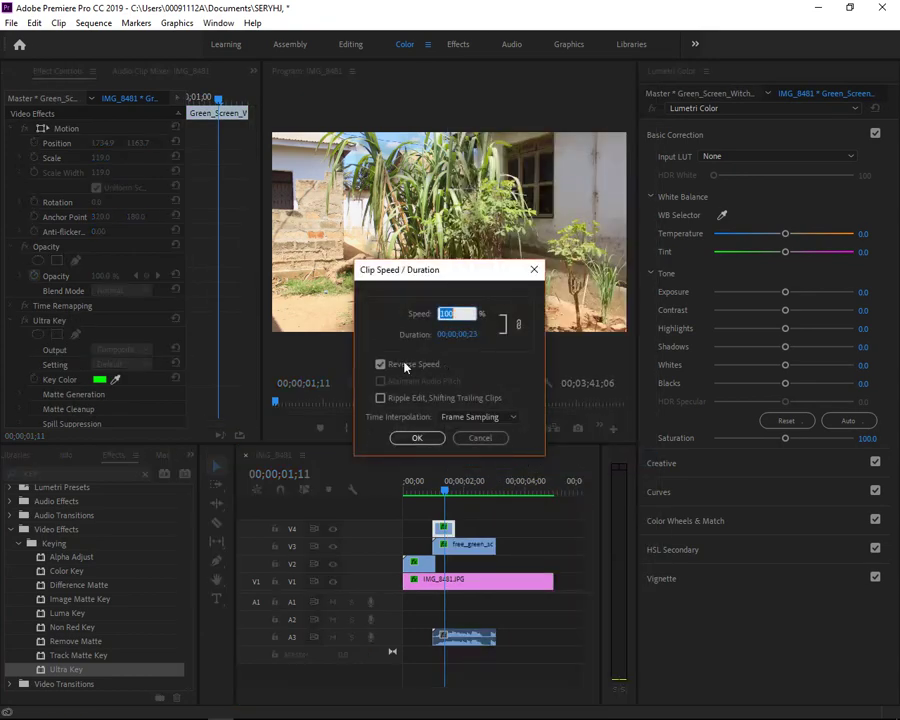
click(380, 364)
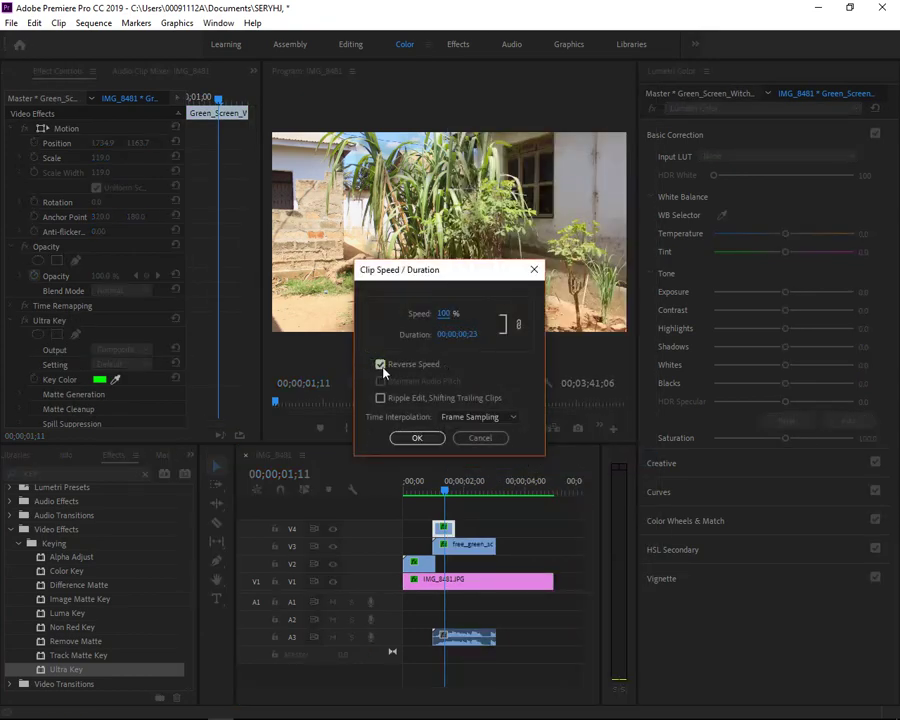
click(380, 364)
click(414, 437)
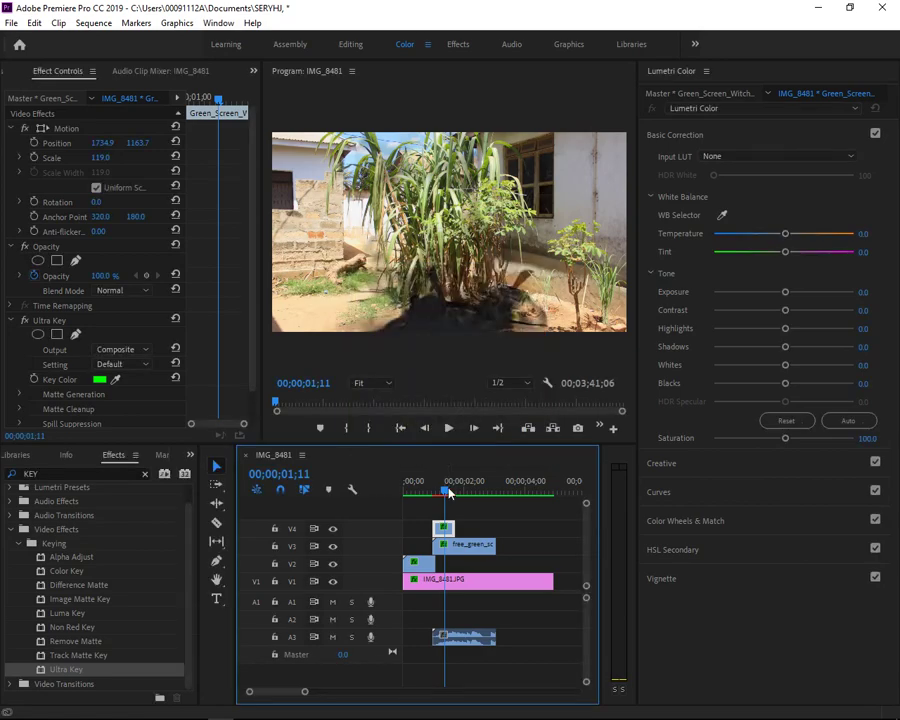
drag(449, 492, 443, 492)
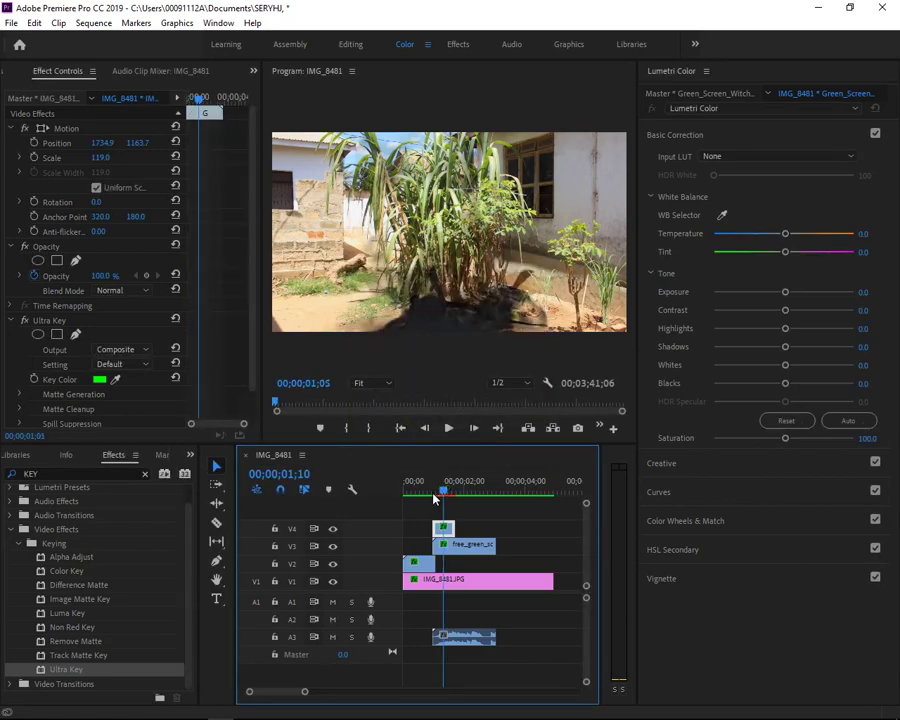
key(Return)
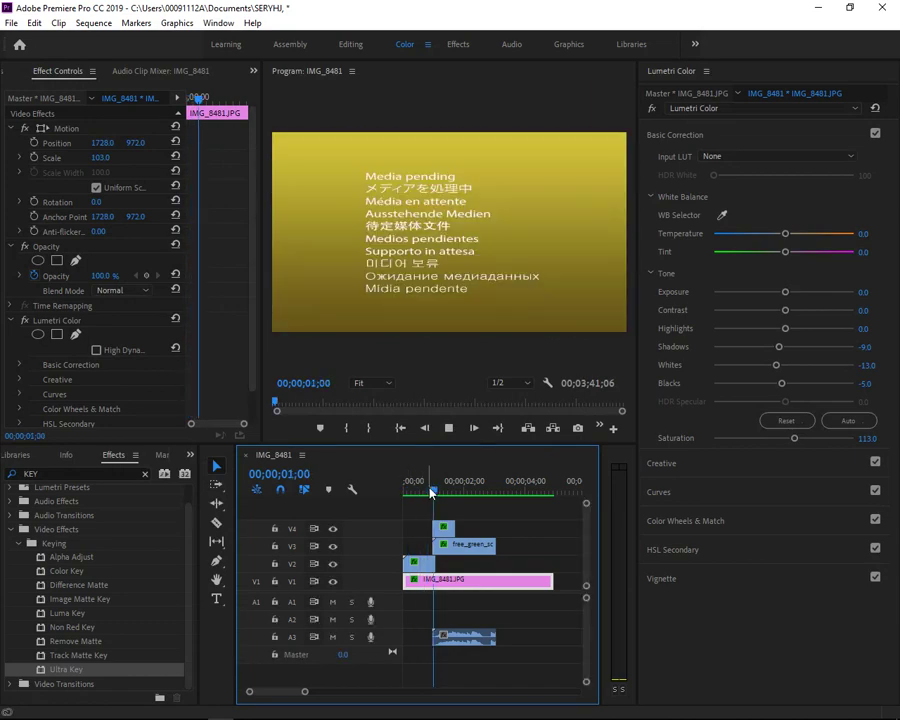
Check the composite frames near two seconds and shift the V4 witch clip slightly later.
drag(430, 492, 440, 524)
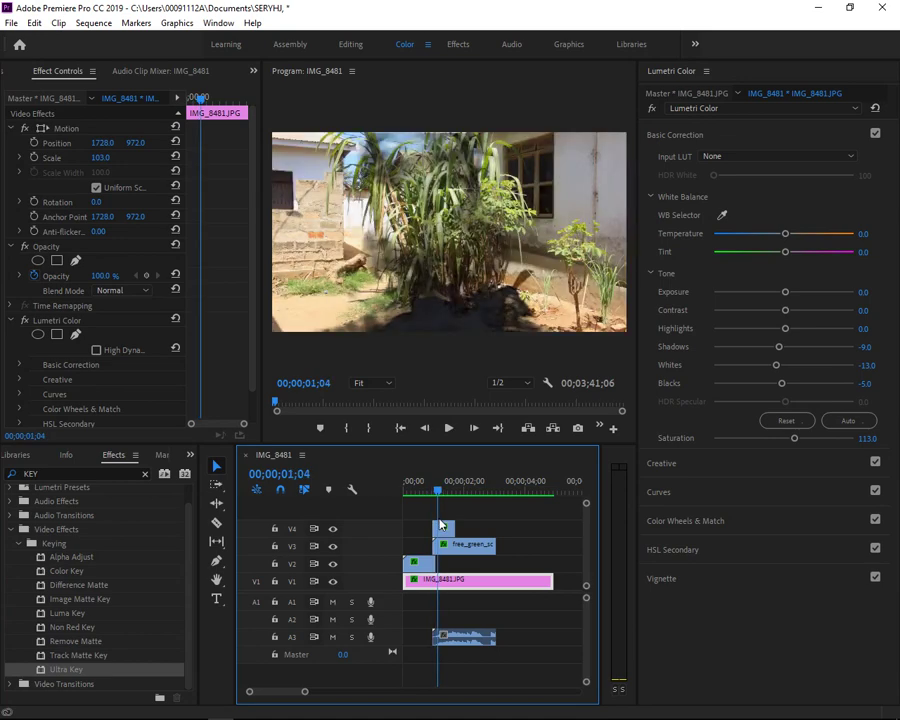
drag(440, 524, 462, 579)
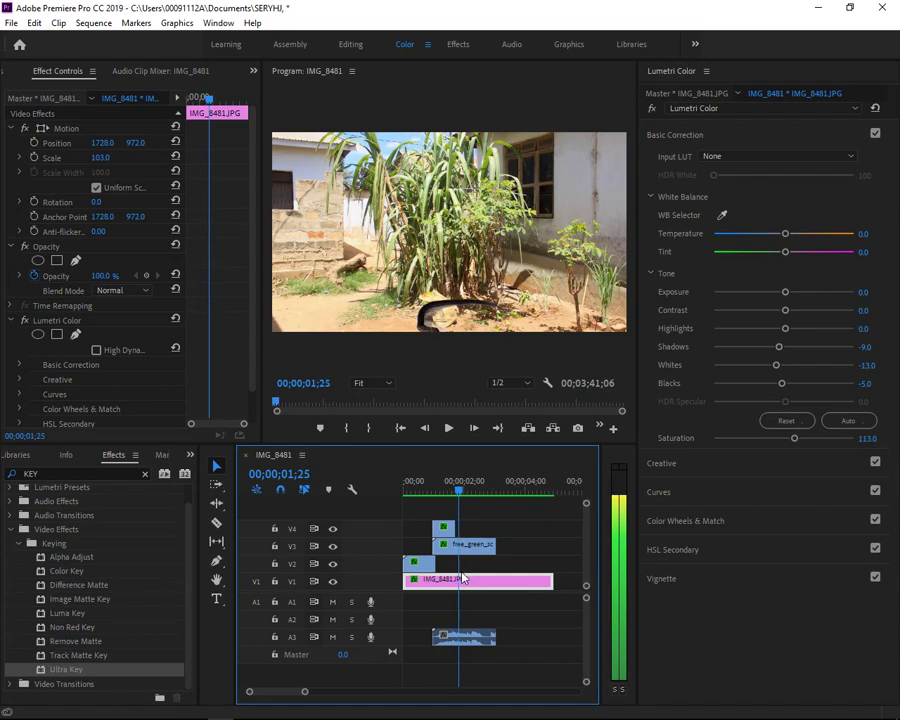
drag(462, 579, 442, 553)
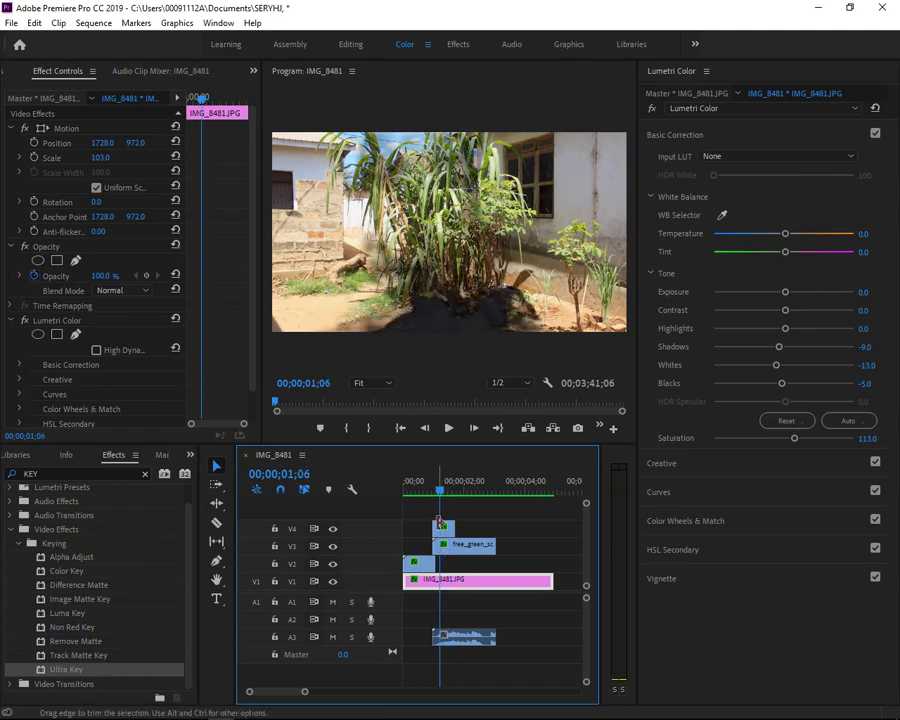
click(445, 531)
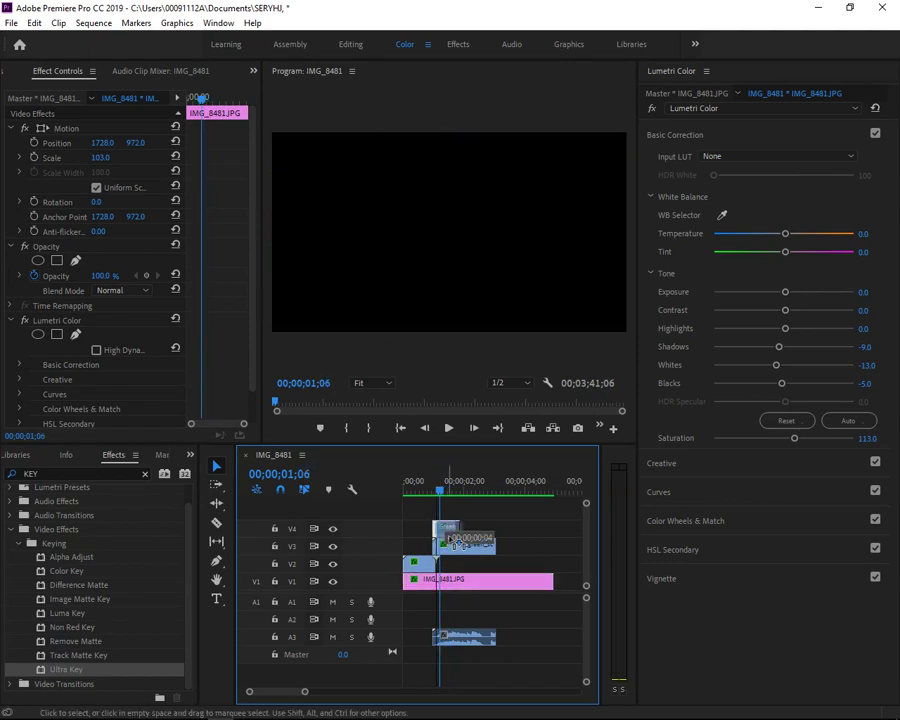
drag(446, 535, 448, 529)
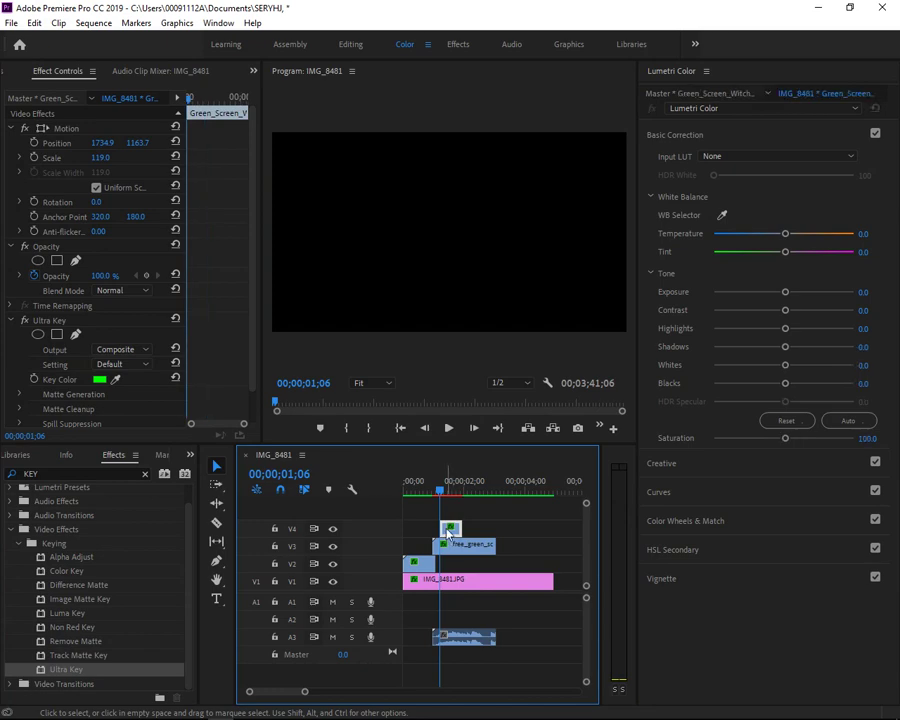
Move the snake clip onto V2 after MVI_8484.MOV and render the rearranged composite.
key(=)
key(=)
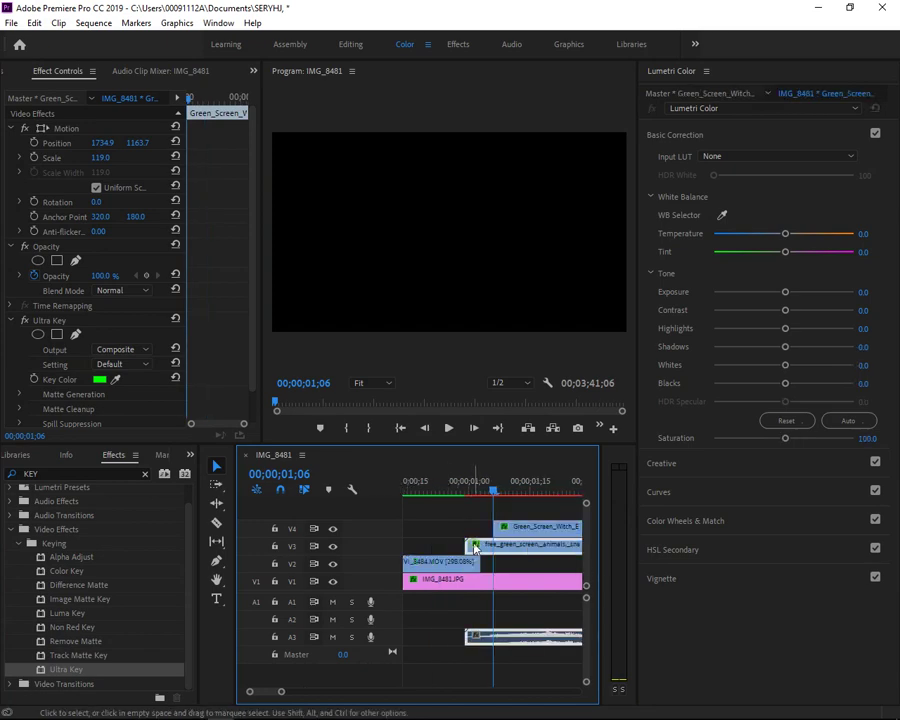
mouse_move(475, 547)
mouse_down()
mouse_move(490, 546)
mouse_move(502, 564)
mouse_up()
drag(466, 490, 475, 497)
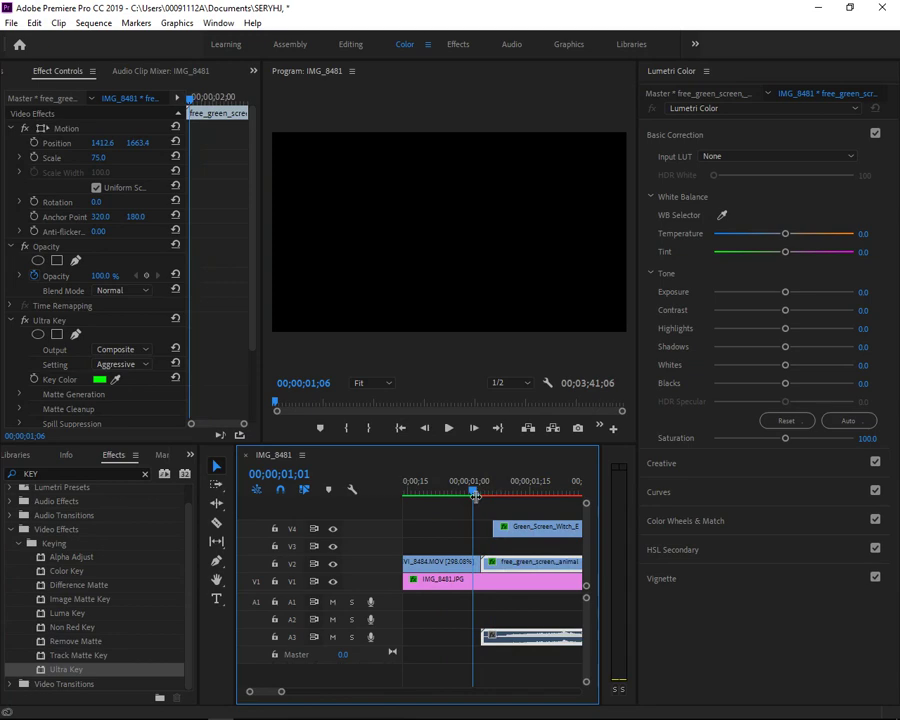
key(Return)
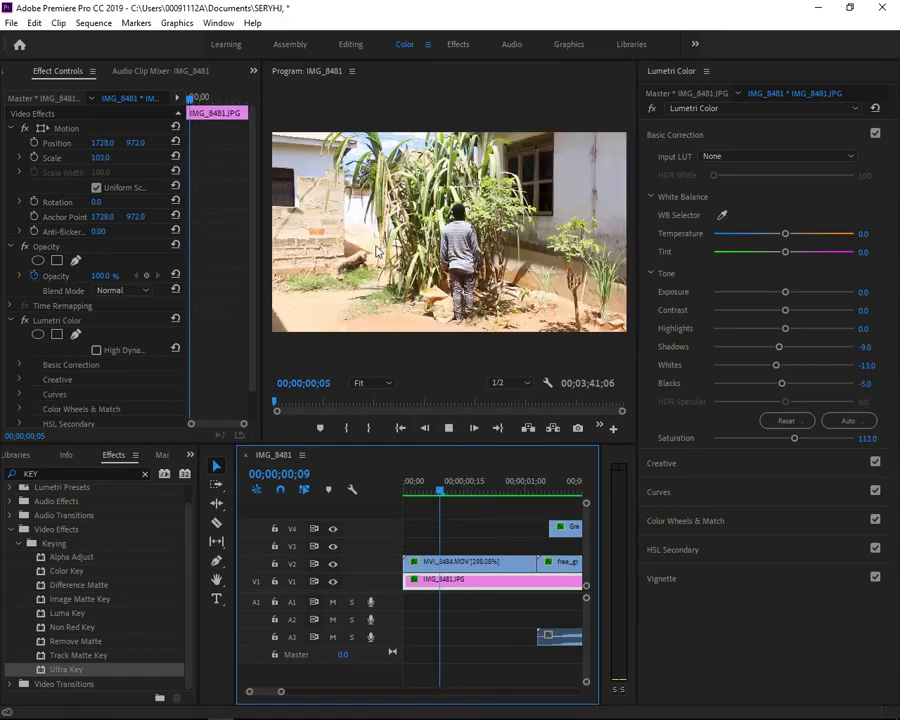
key(grave)
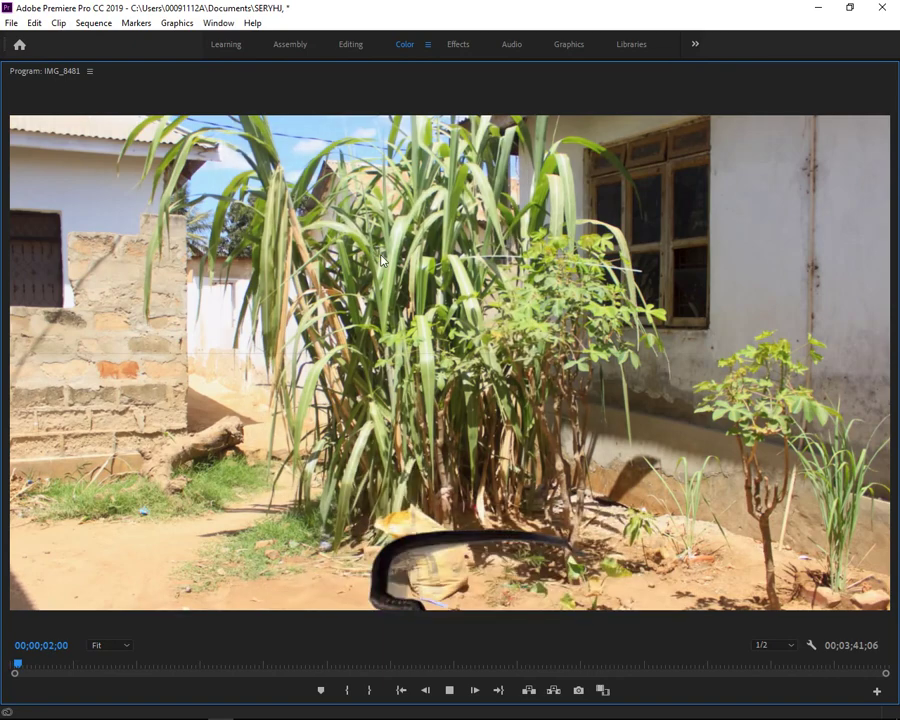
key(space)
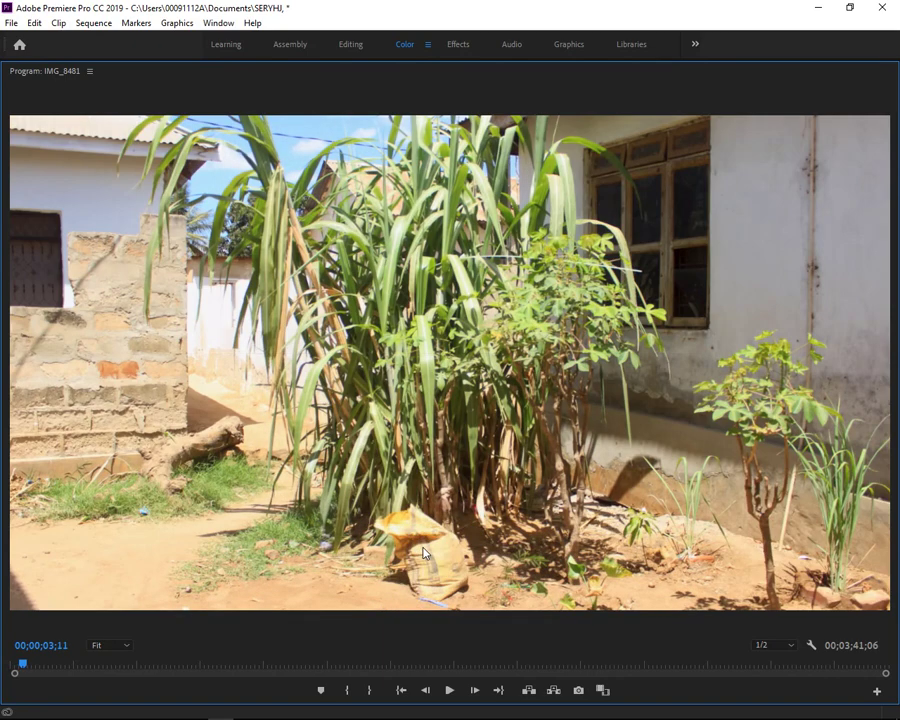
key(grave)
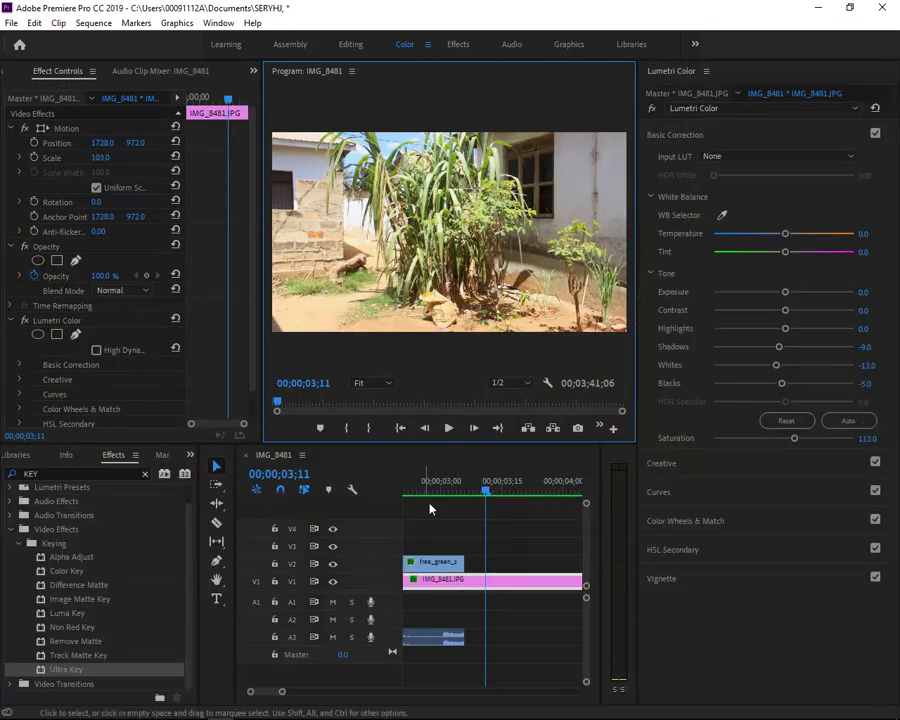
click(419, 490)
mouse_move(419, 490)
mouse_down()
mouse_move(454, 517)
mouse_move(505, 527)
mouse_move(513, 540)
mouse_up()
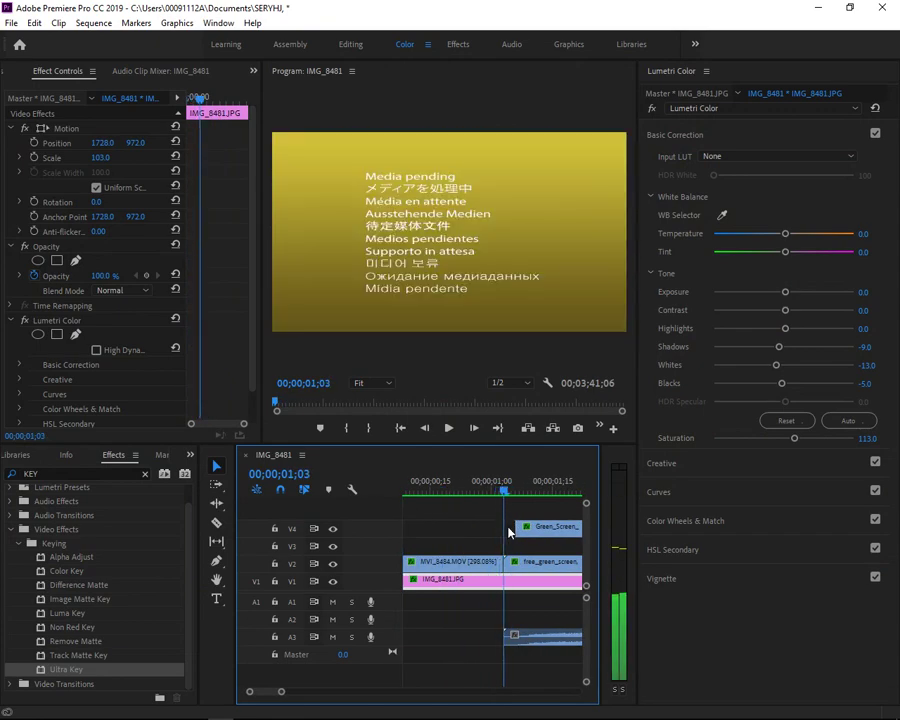
Nest all timeline clips into Nested Sequence 01 and render it from the start.
click(442, 522)
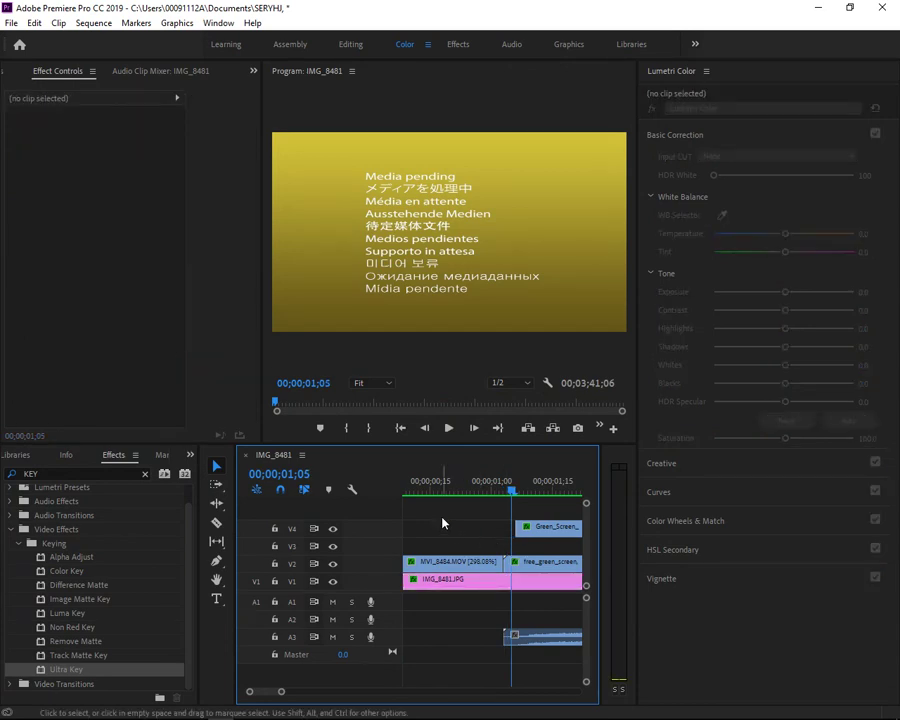
key(ctrl+a)
right_click(532, 561)
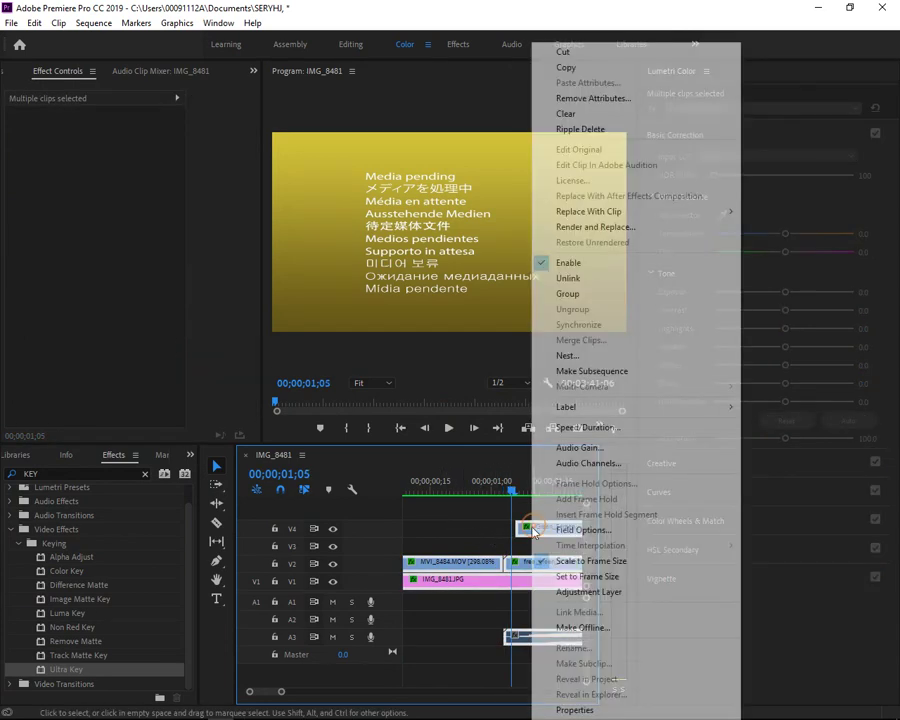
click(610, 354)
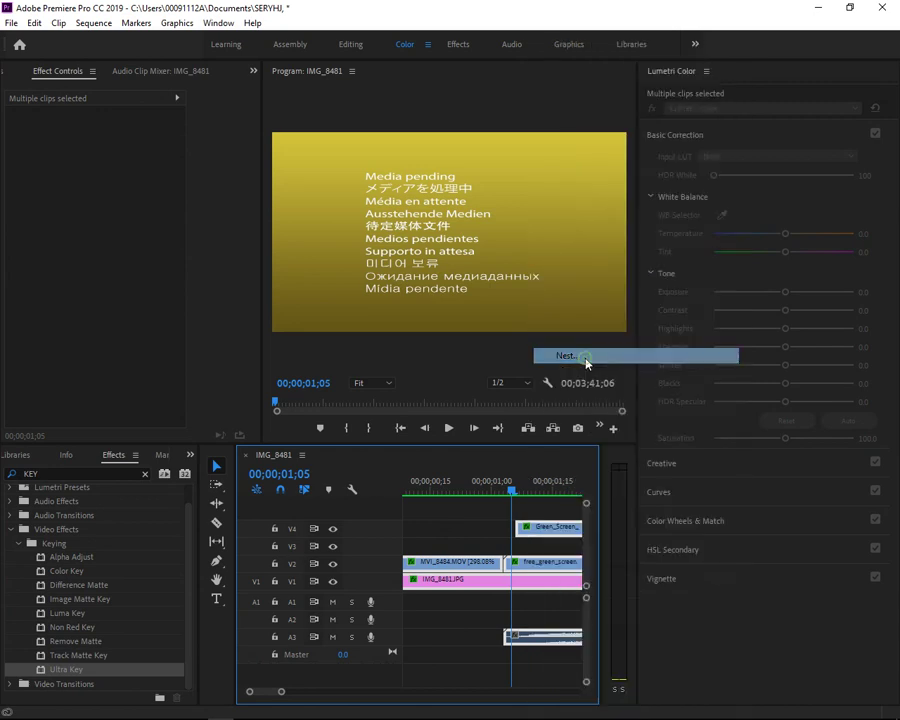
click(418, 380)
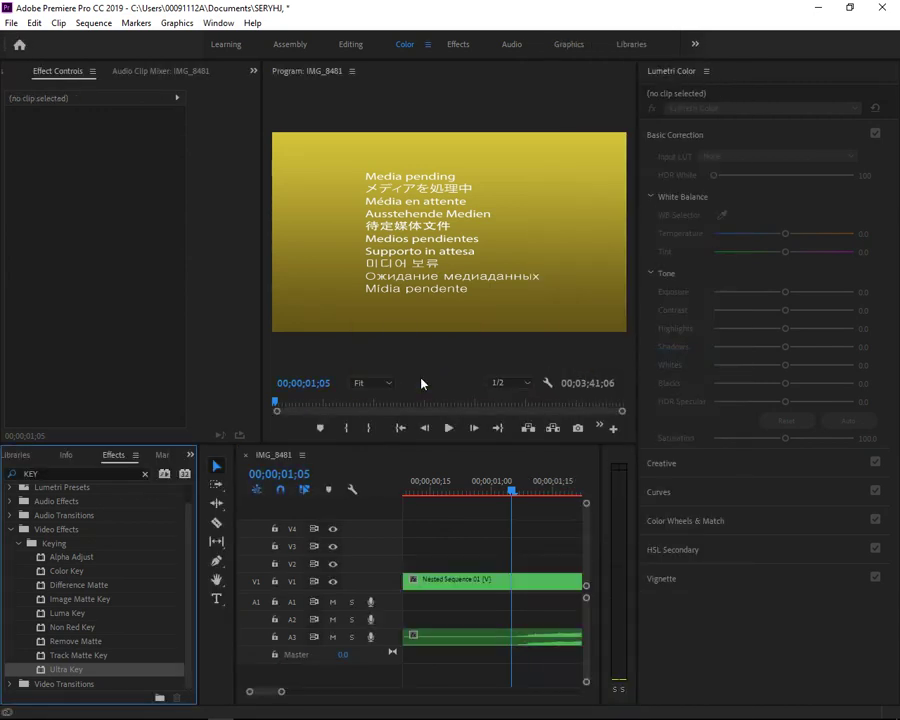
click(450, 591)
drag(420, 490, 418, 500)
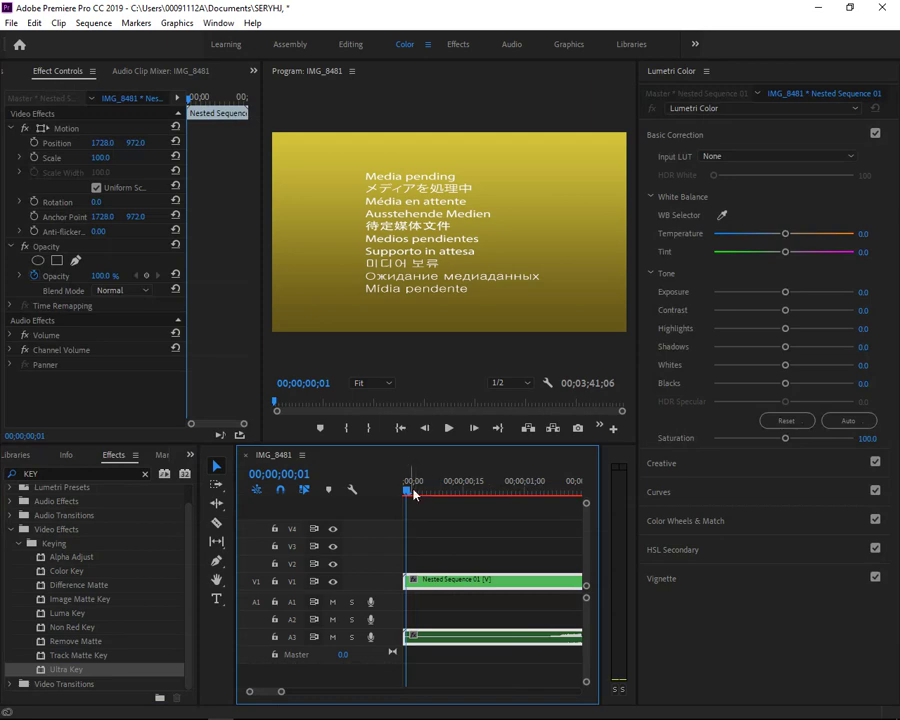
key(Return)
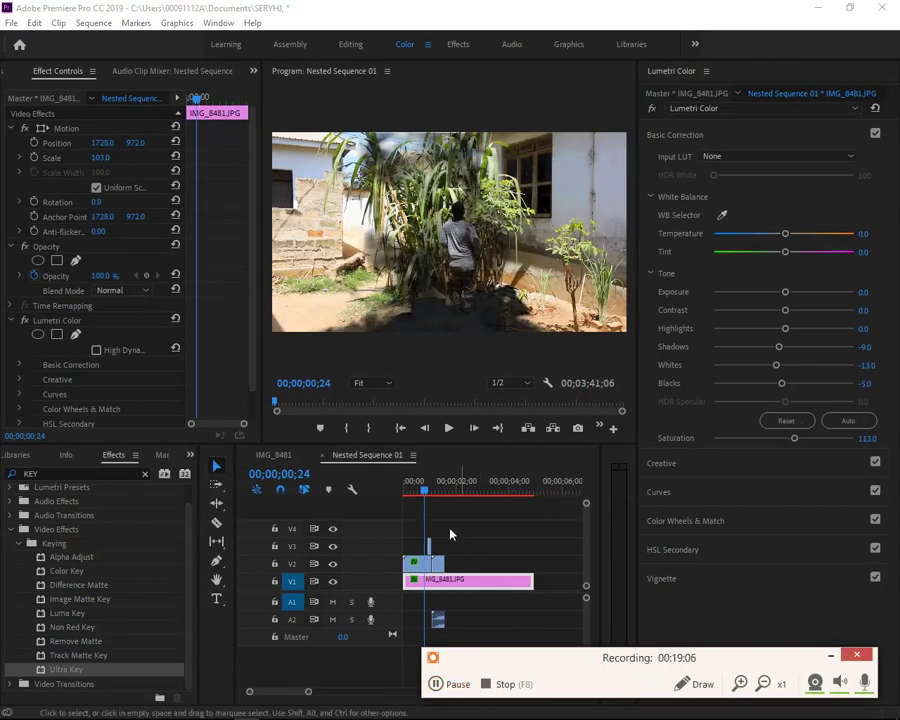
Zoom the Nested Sequence 01 timeline and scrub to check the snake around one second.
mouse_move(424, 490)
mouse_down()
mouse_move(417, 495)
mouse_move(426, 506)
mouse_up()
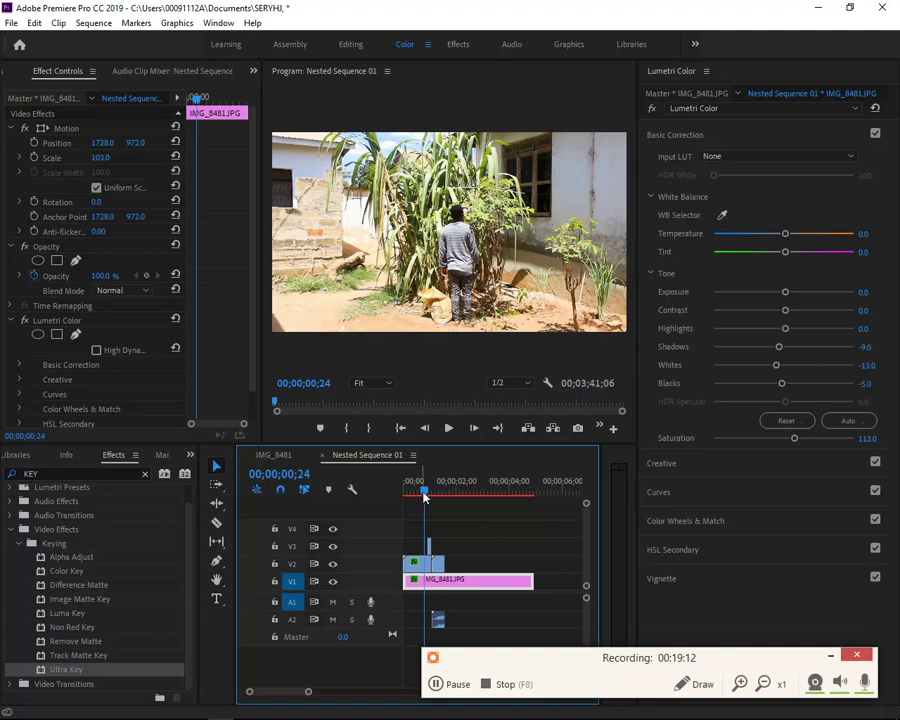
click(424, 494)
click(426, 492)
key(equal)
key(equal)
key(equal)
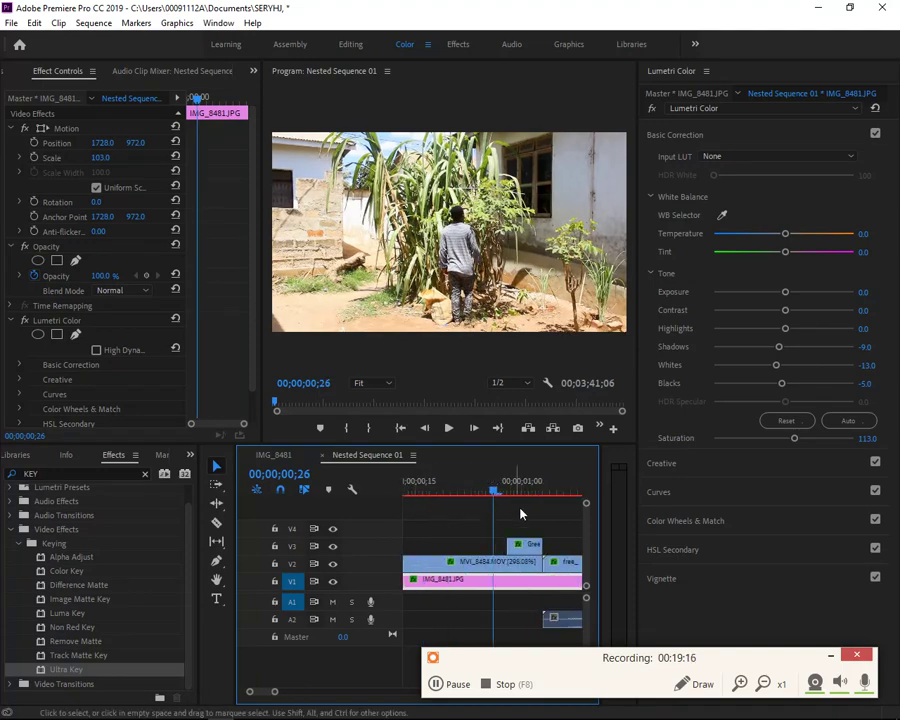
drag(492, 490, 516, 502)
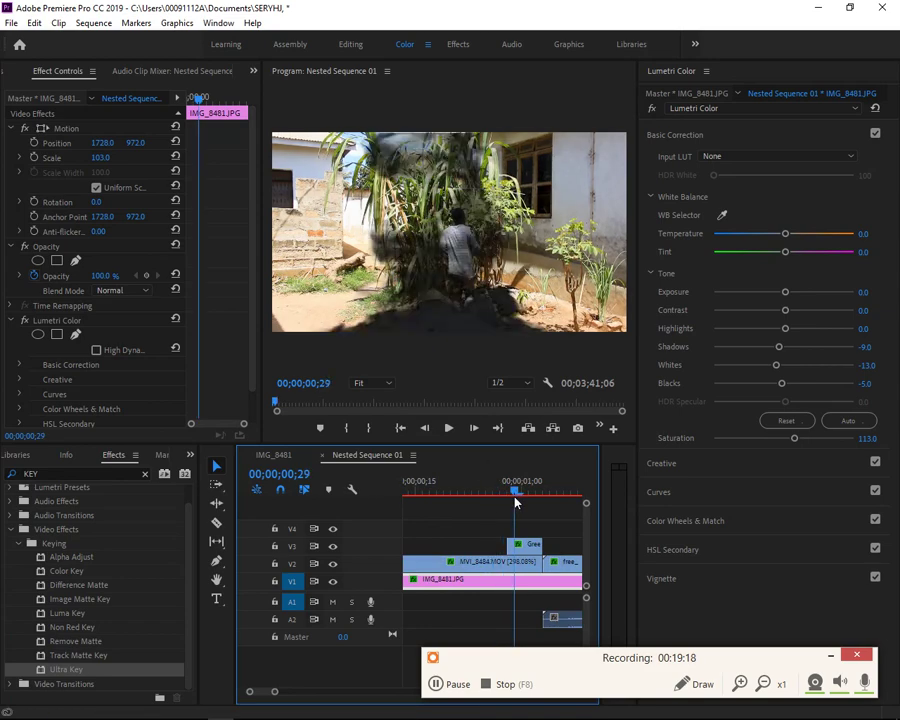
mouse_move(516, 502)
mouse_down()
mouse_move(523, 508)
mouse_move(544, 494)
mouse_up()
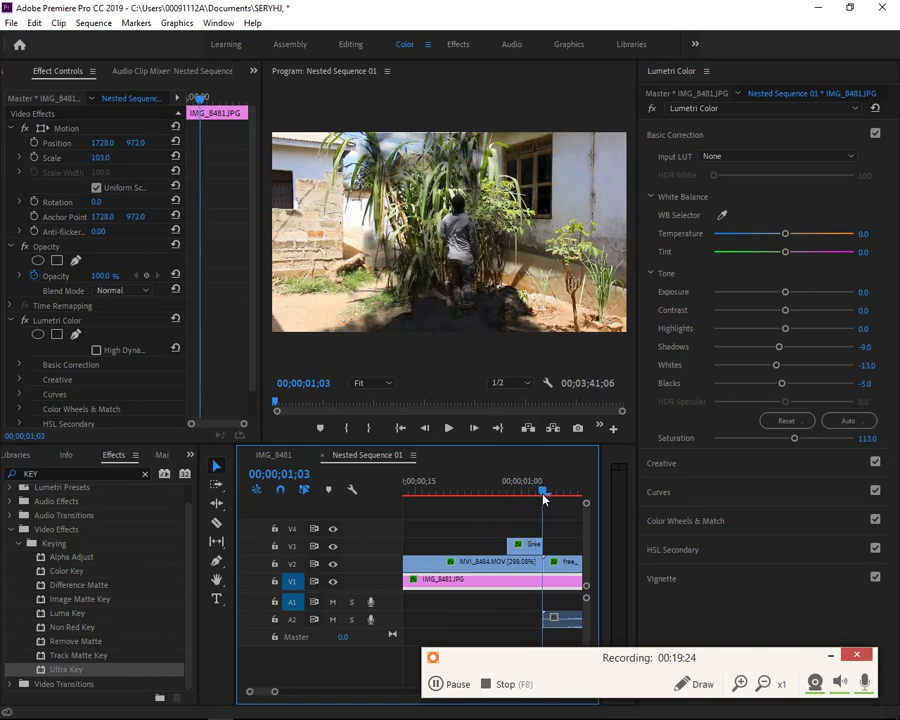
drag(544, 500, 549, 506)
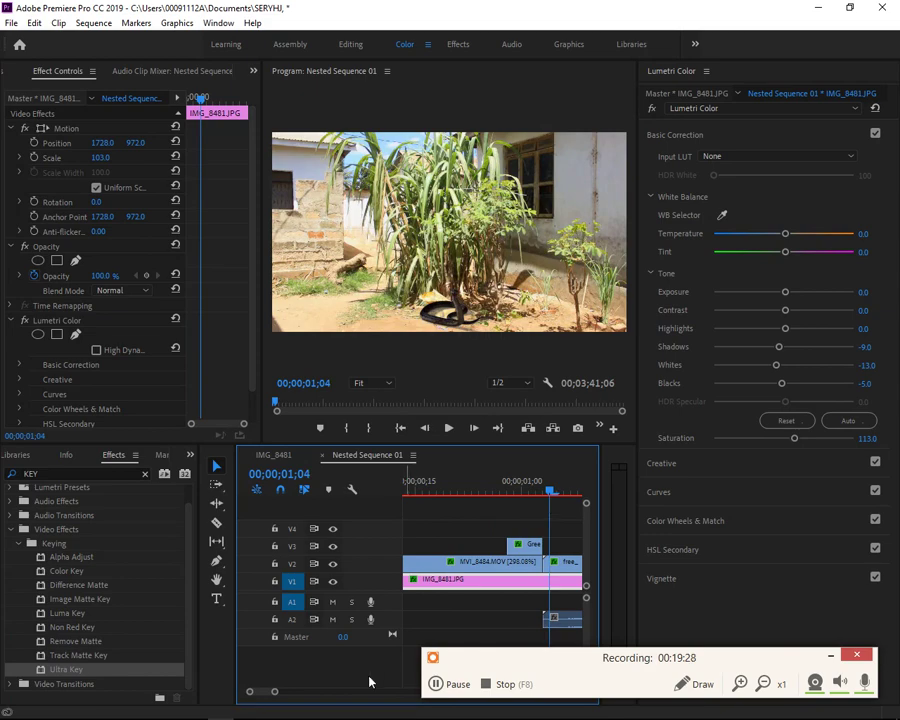
Review frames up to 00;00;01;12, then bring up the open Documents folder windows.
mouse_move(274, 691)
mouse_down()
mouse_move(284, 700)
mouse_move(310, 692)
mouse_up()
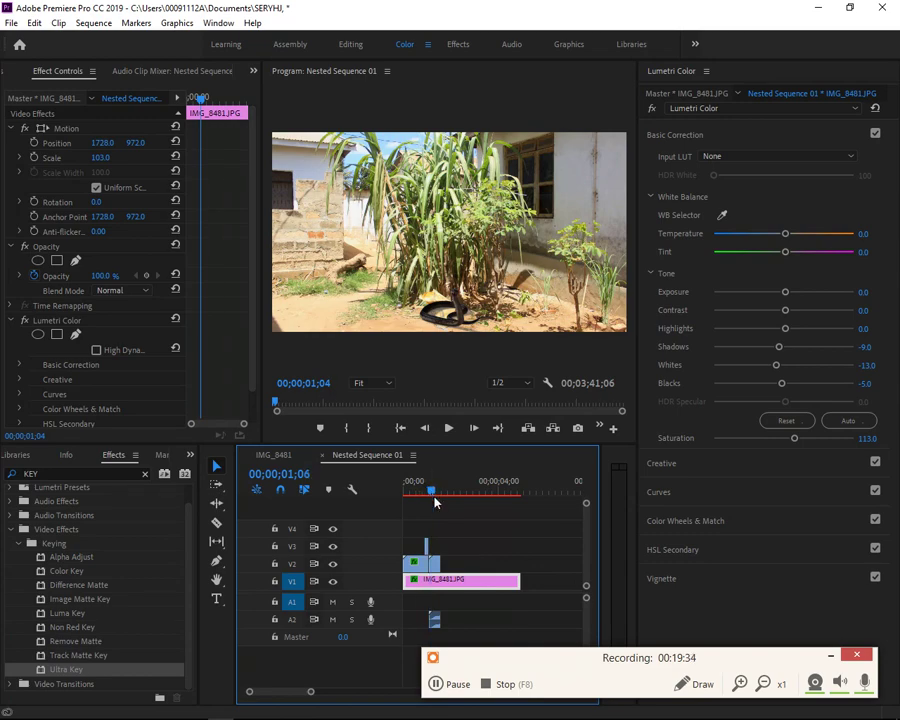
drag(431, 496, 435, 502)
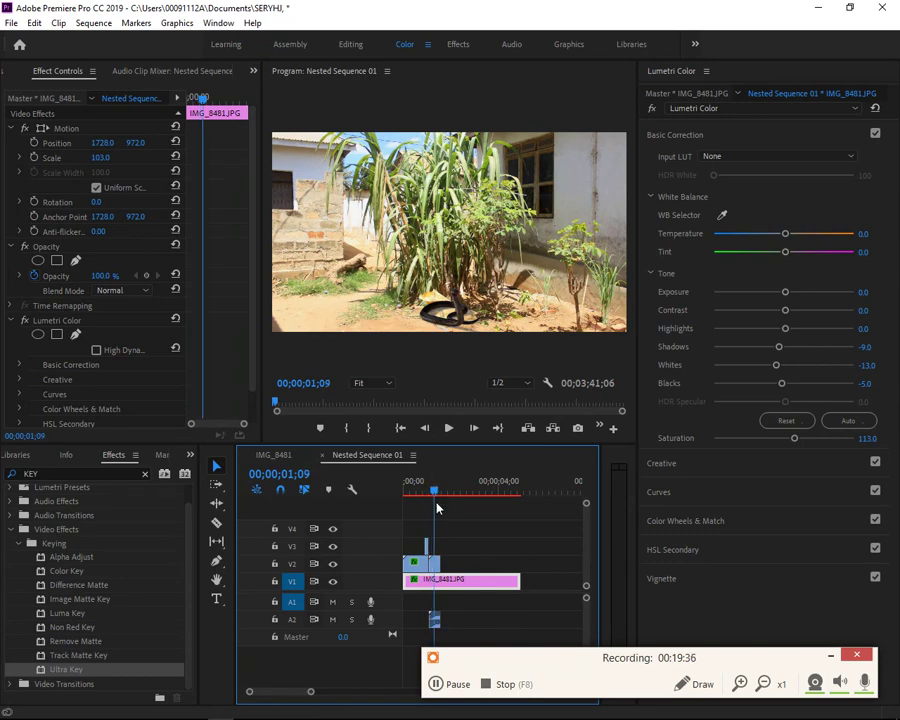
click(437, 507)
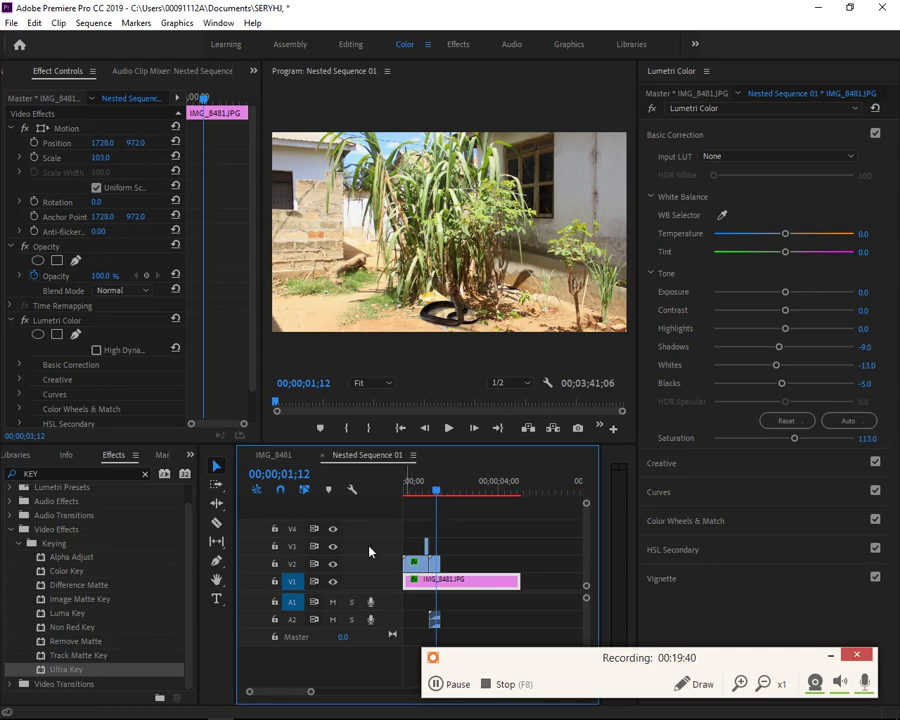
click(294, 581)
mouse_move(117, 709)
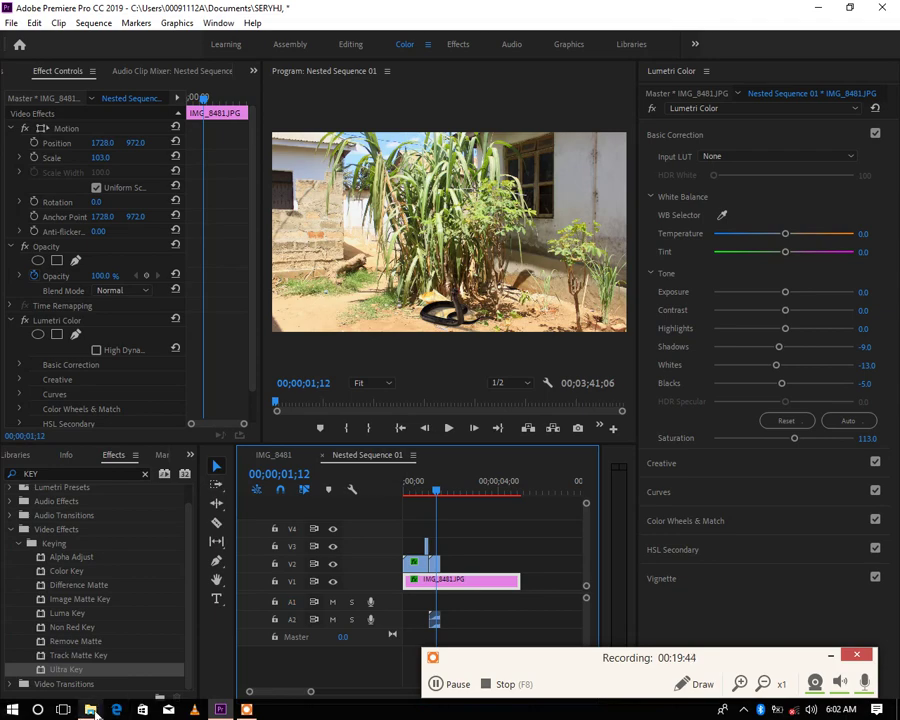
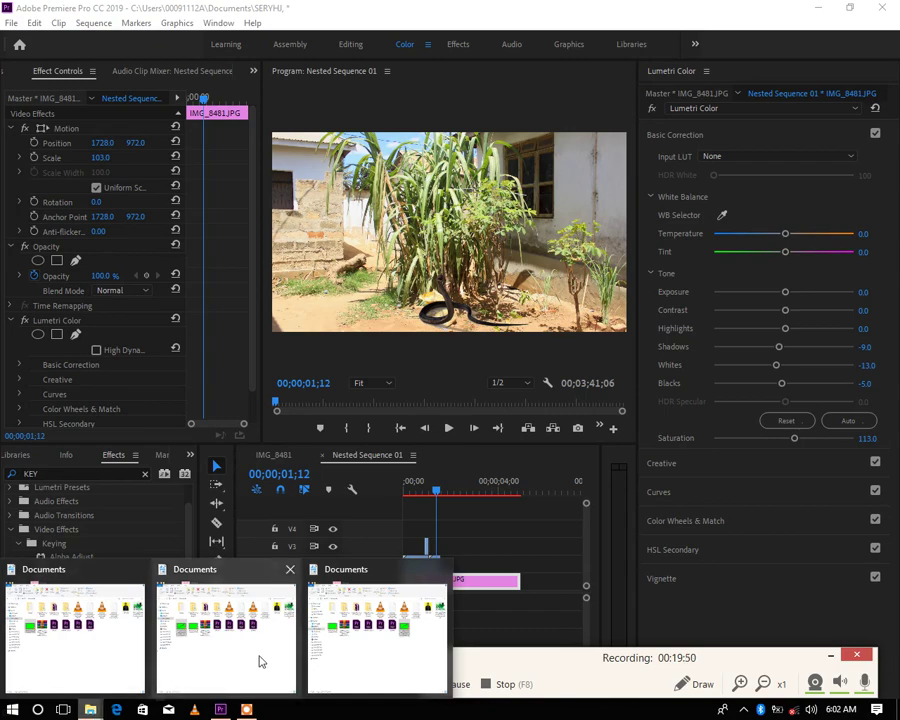
Return from the Documents folder to Premiere and move the playhead back near the sequence start.
click(229, 657)
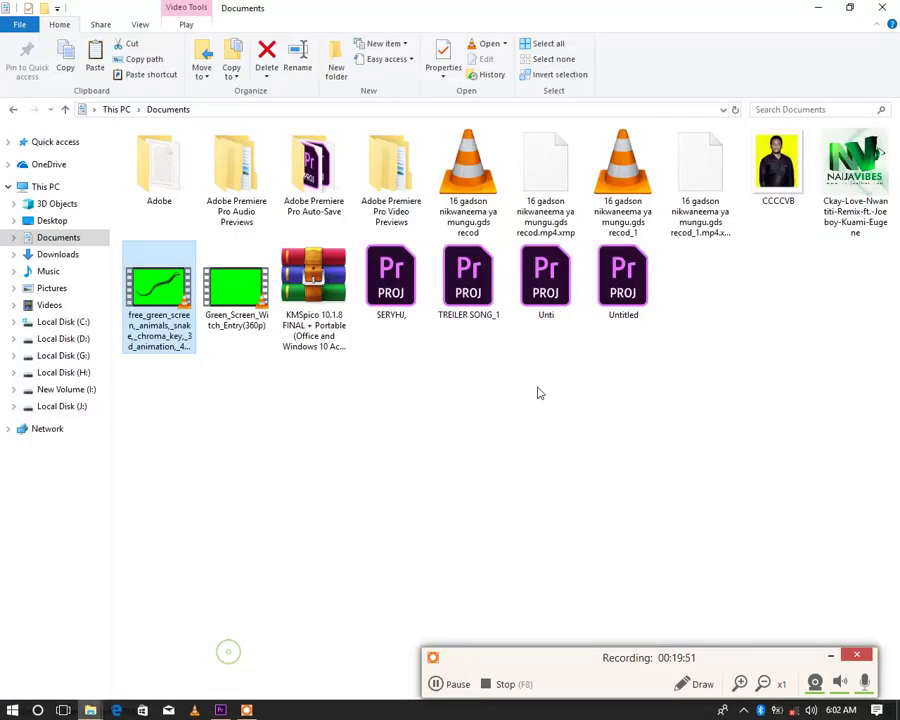
click(810, 10)
drag(420, 490, 424, 504)
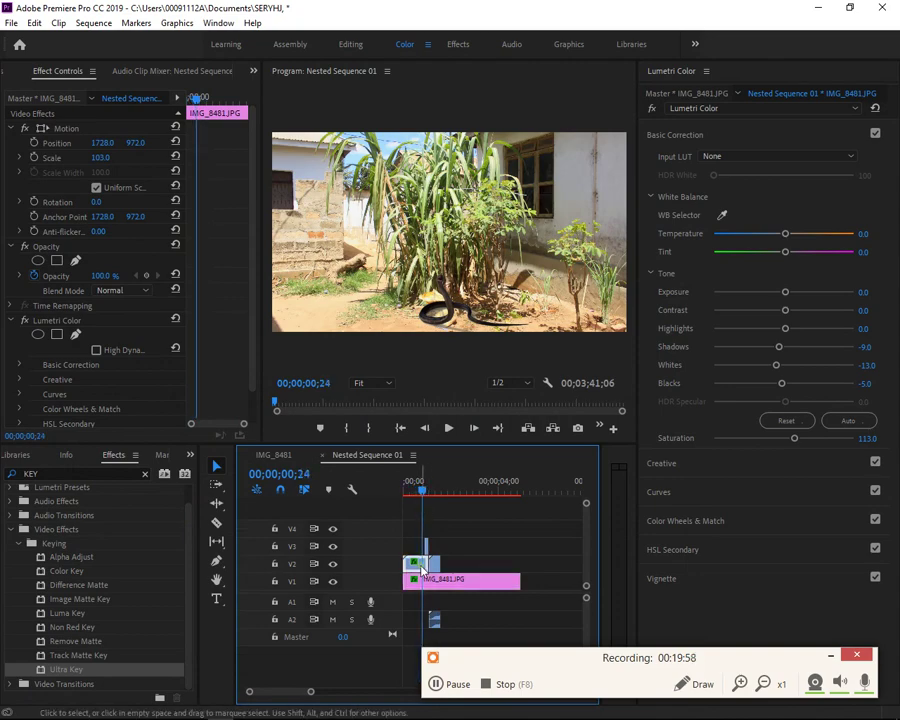
Widen Effect Controls, key MVI_8484's opacity at its start, then select IMG_8481 at 00;00;00;28.
click(421, 568)
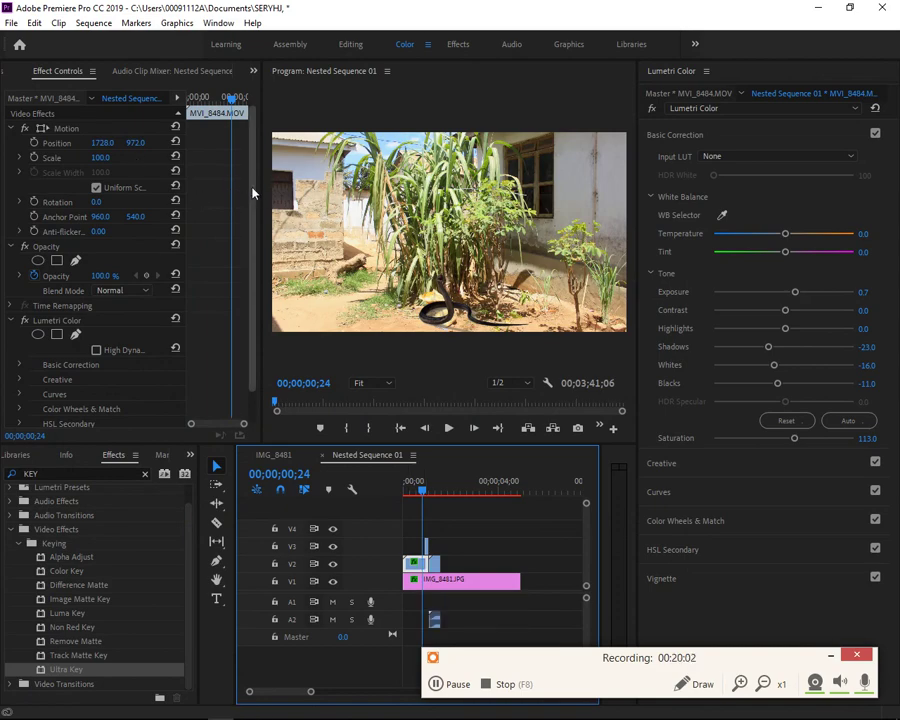
drag(261, 189, 352, 189)
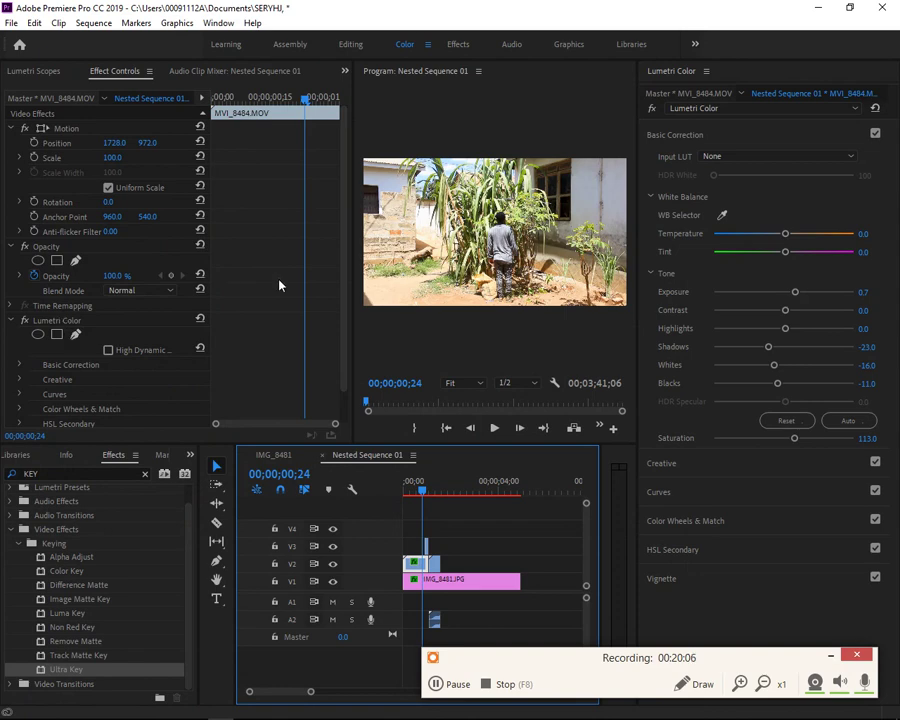
drag(425, 489, 407, 487)
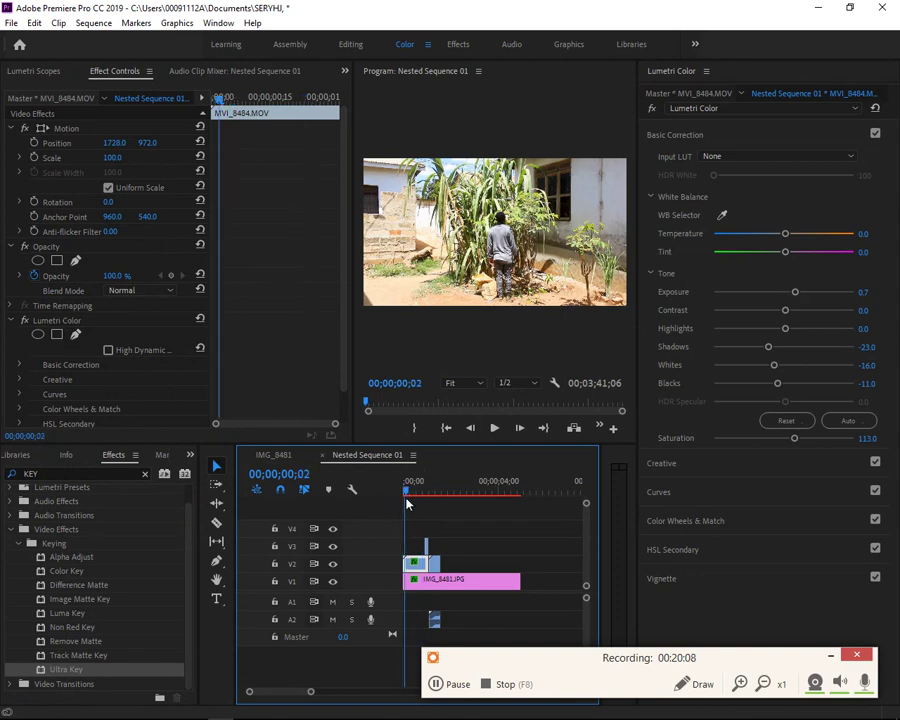
click(170, 275)
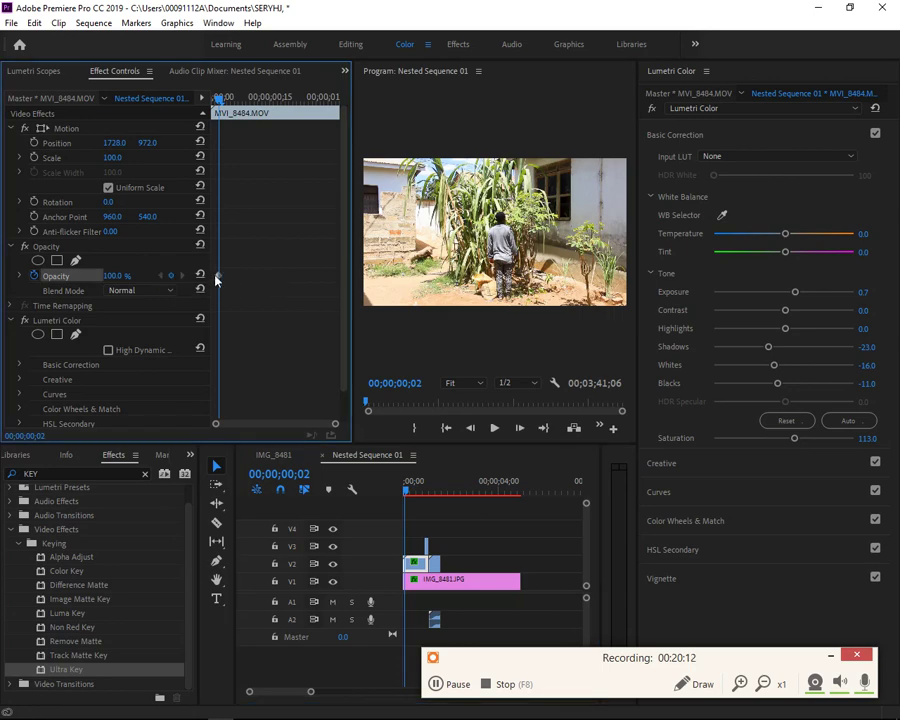
click(420, 492)
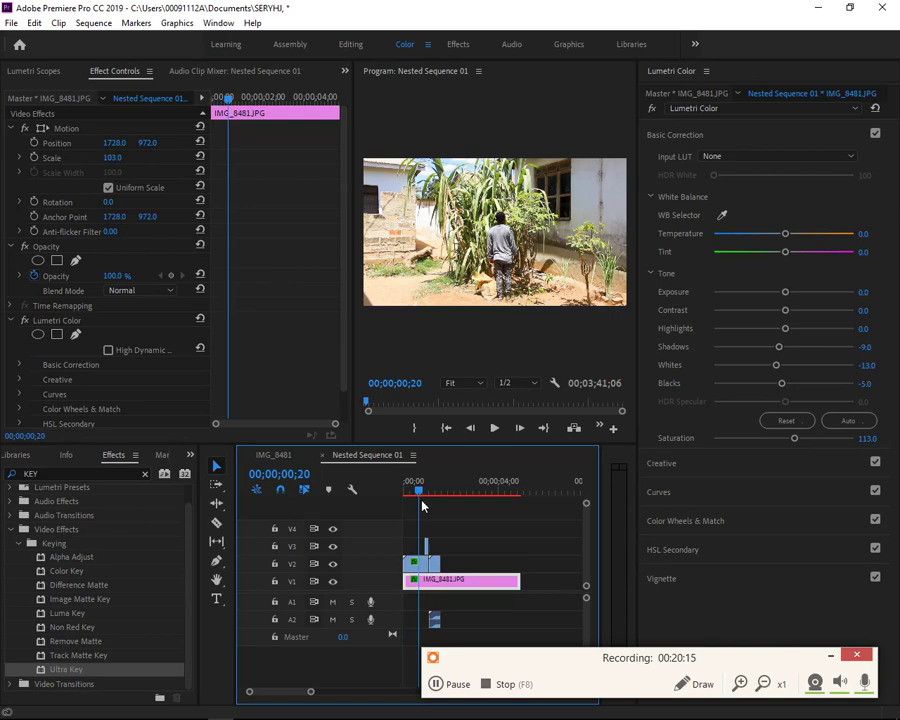
drag(419, 492, 424, 492)
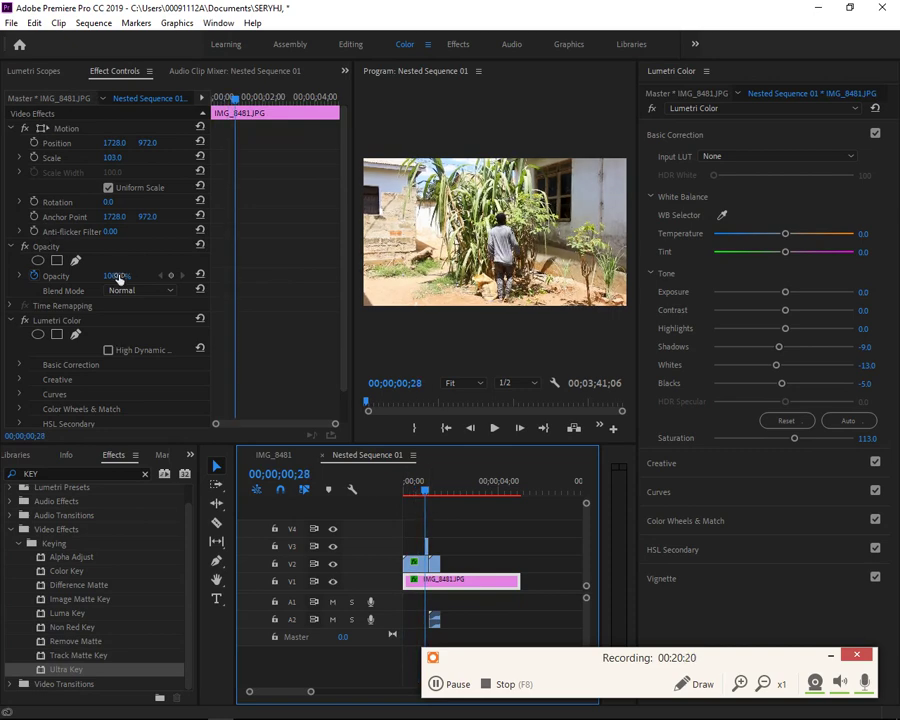
Add opacity keyframes to the IMG_8481 photo at 00;00;00;28 and 00;00;01;01.
drag(118, 279, 17, 212)
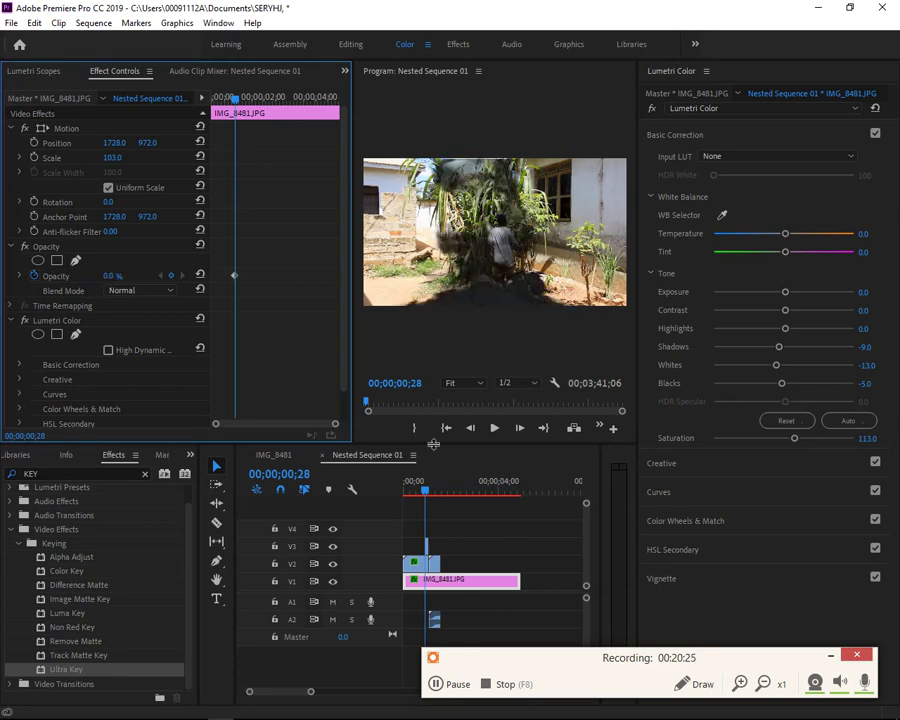
key(=)
key(=)
key(=)
key(=)
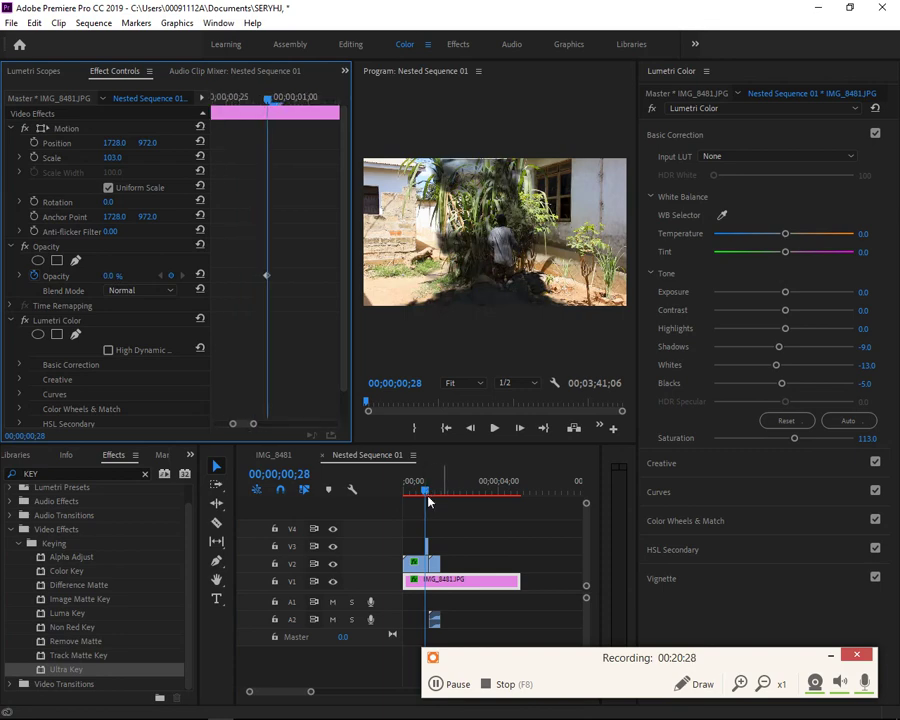
click(428, 490)
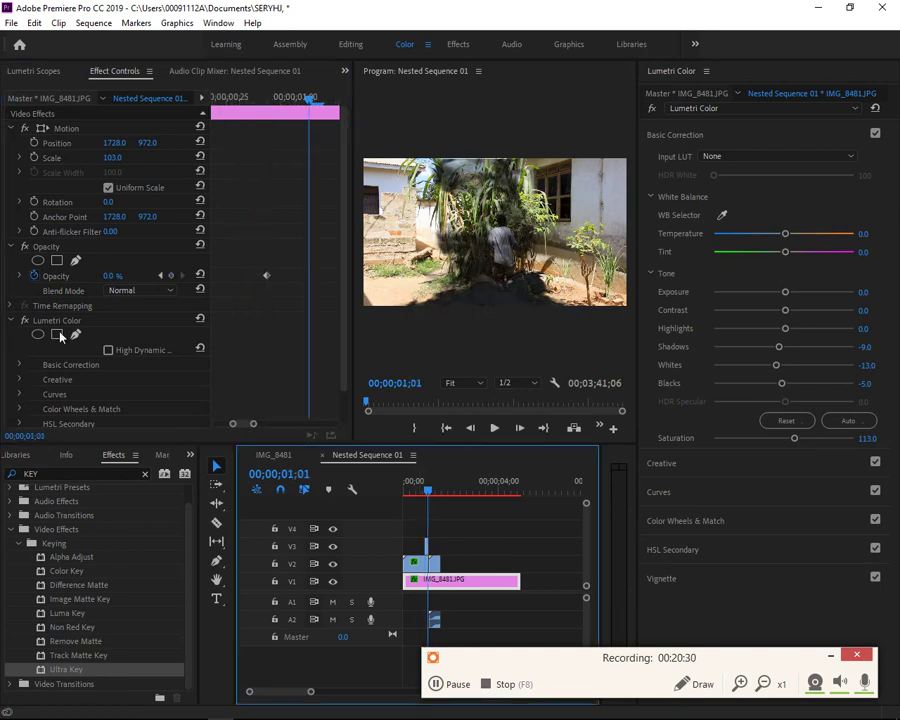
click(171, 275)
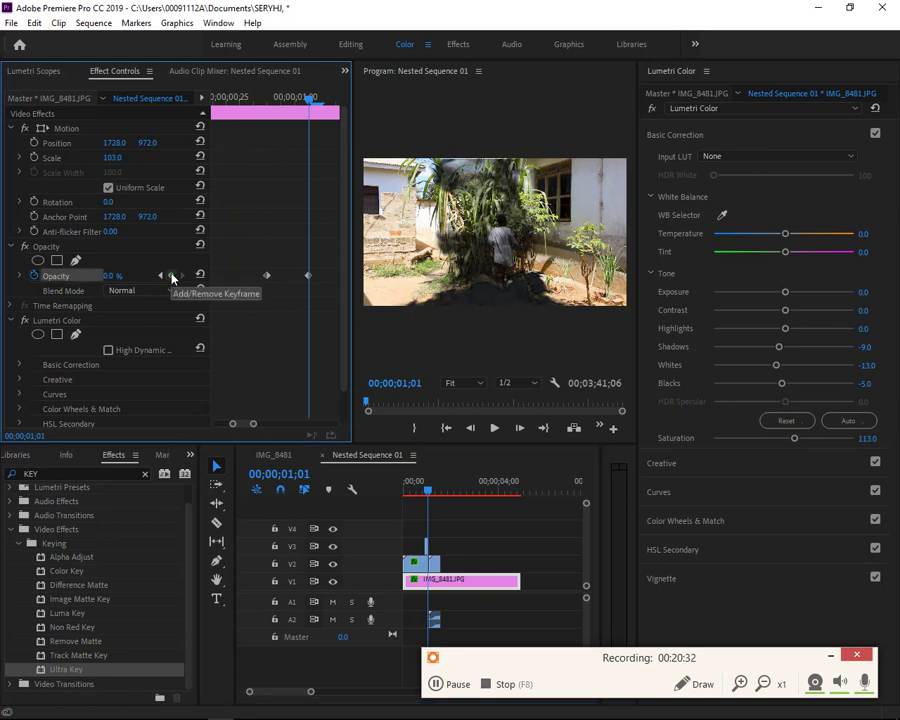
click(171, 276)
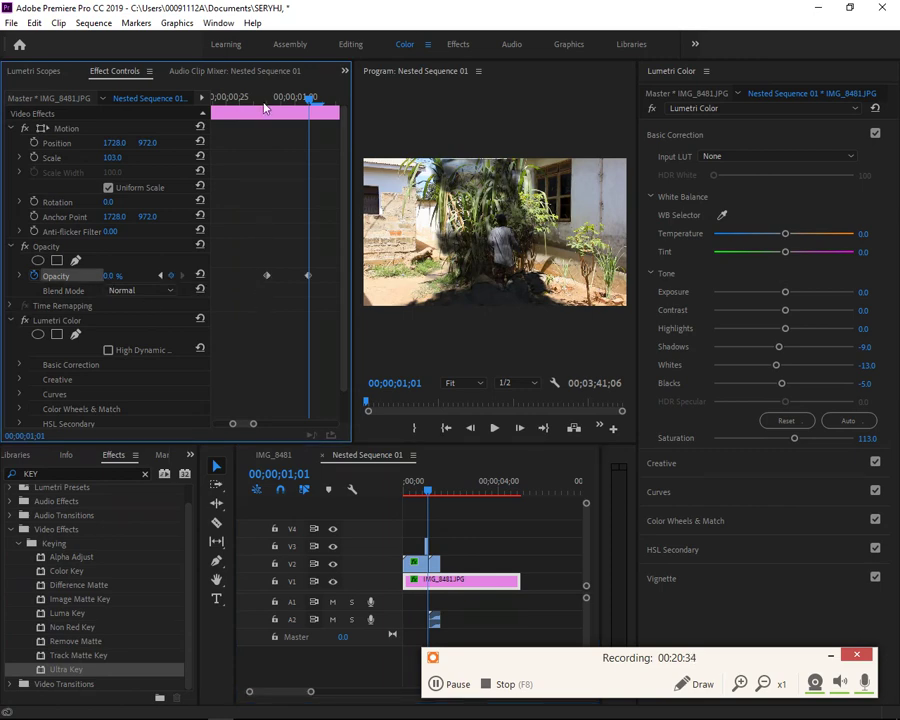
Set the first keyframe to 100% opacity, select the 0% keyframe, and scrub to preview the fade.
drag(310, 97, 268, 119)
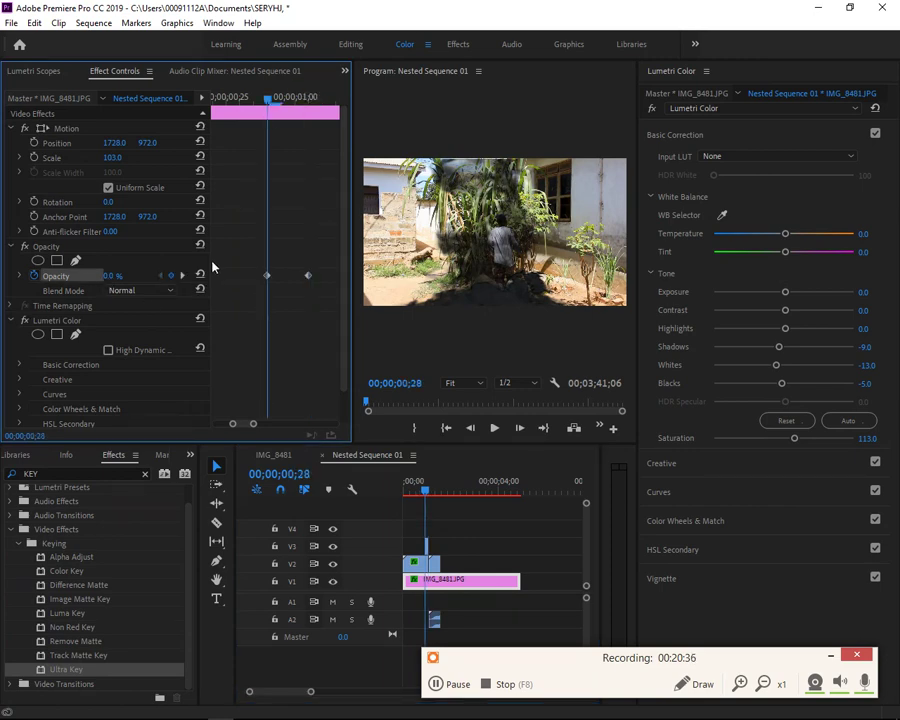
click(118, 275)
text(100)
click(151, 248)
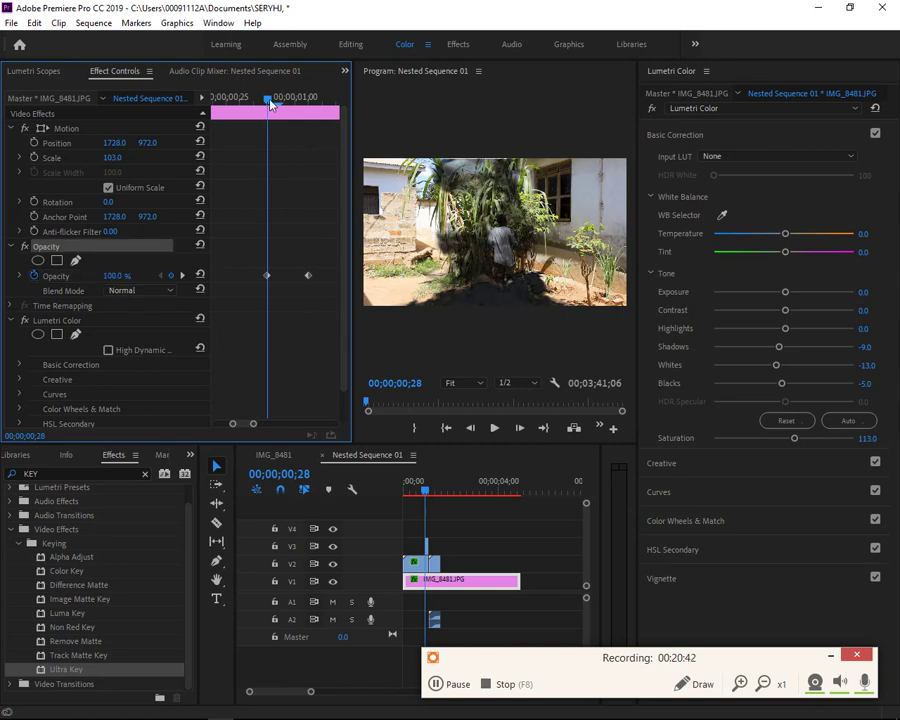
drag(270, 104, 309, 132)
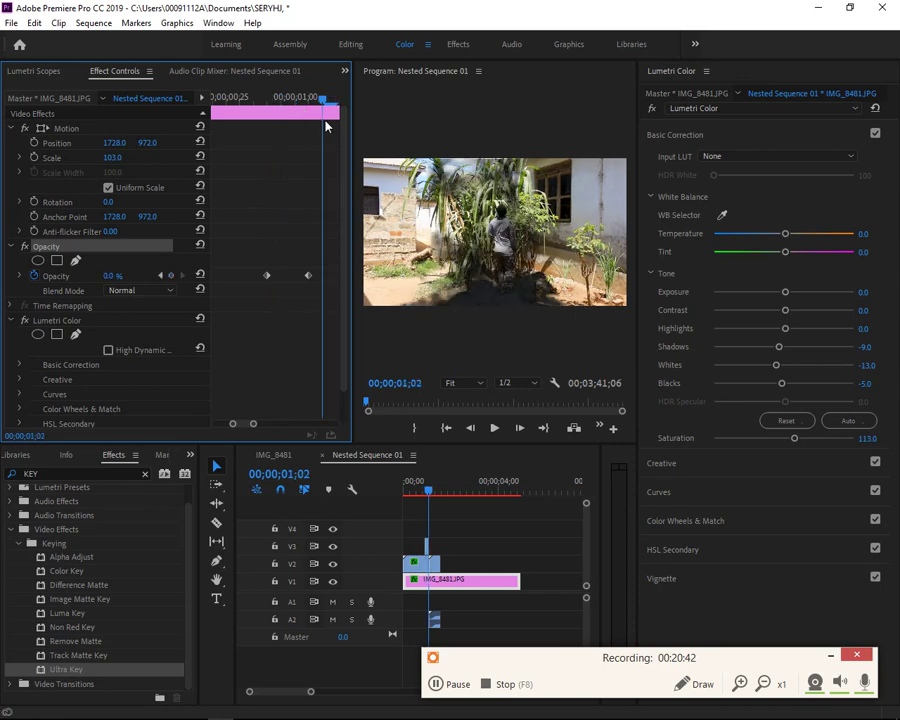
click(308, 275)
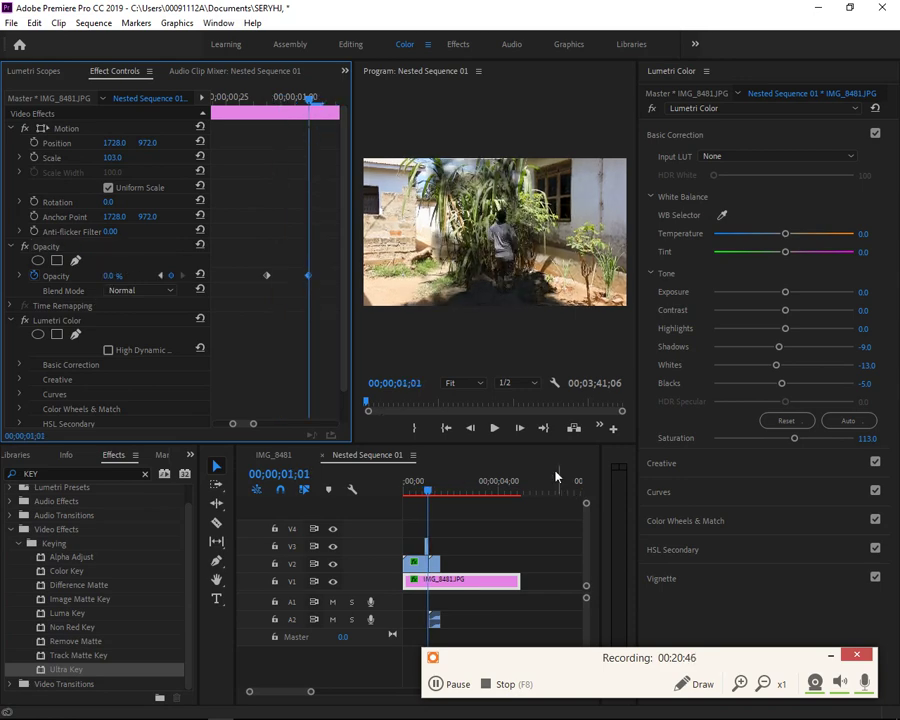
mouse_move(428, 490)
mouse_down()
mouse_move(422, 501)
mouse_move(442, 533)
mouse_move(419, 545)
mouse_up()
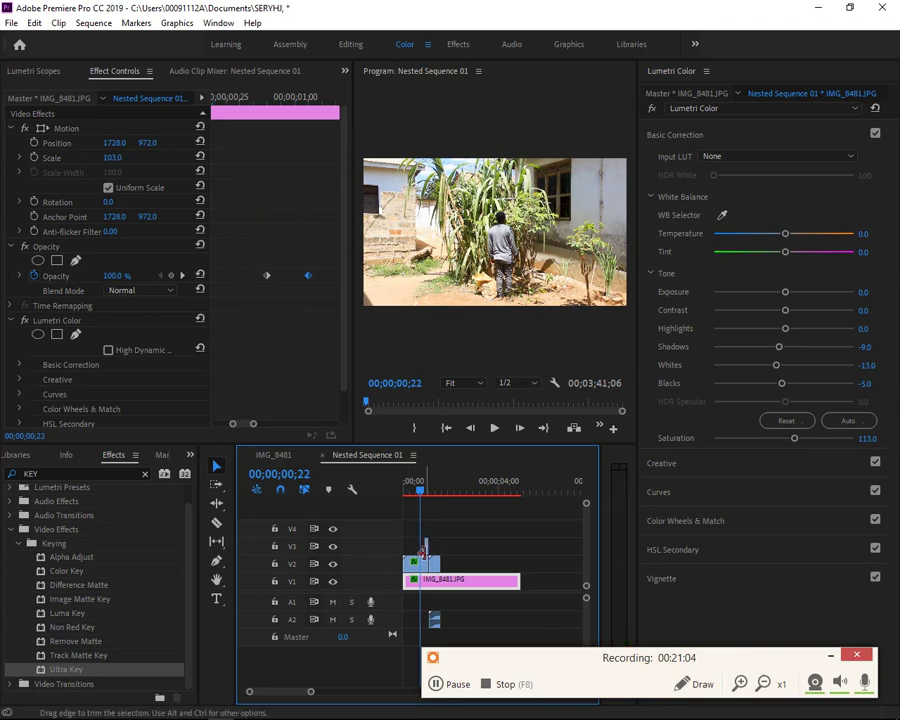
Key MVI_8484 to 0% opacity at 00;00;00;27, then select the IMG_8481 photo's opacity keyframe.
click(420, 565)
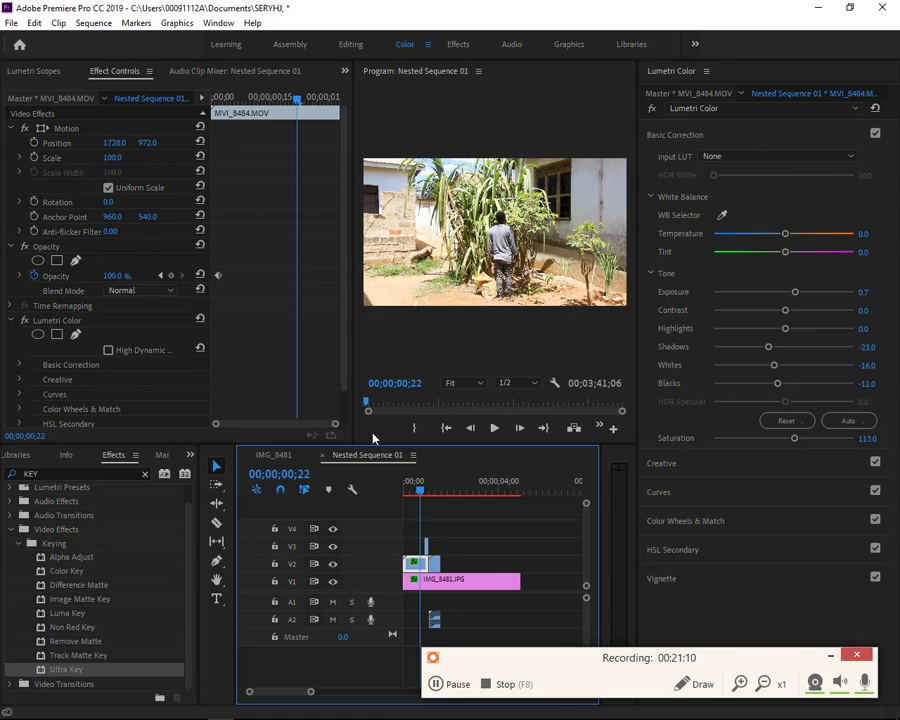
drag(423, 497, 427, 512)
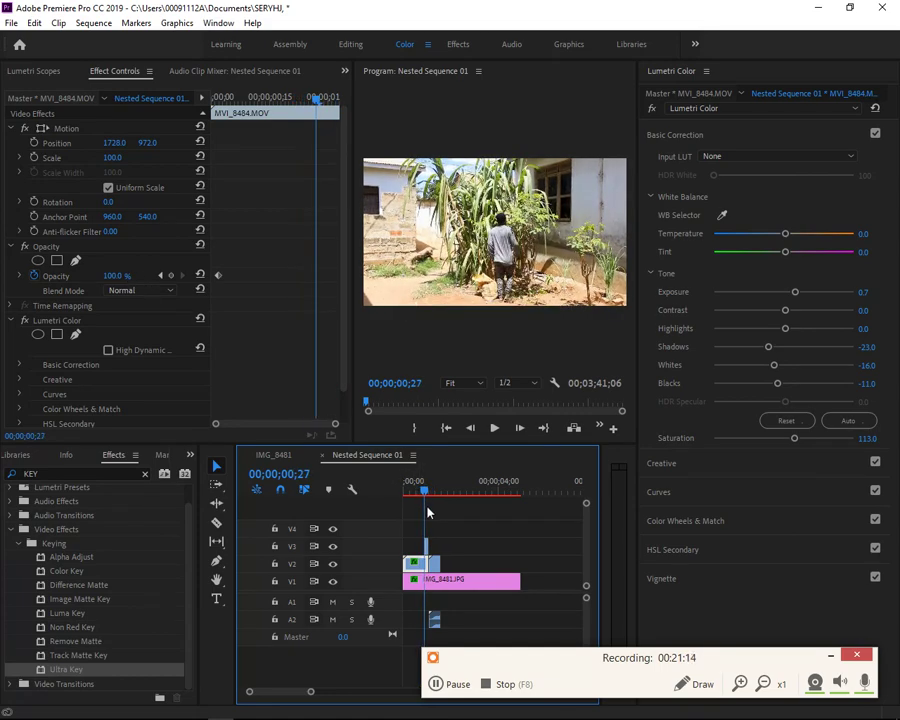
click(171, 275)
click(118, 275)
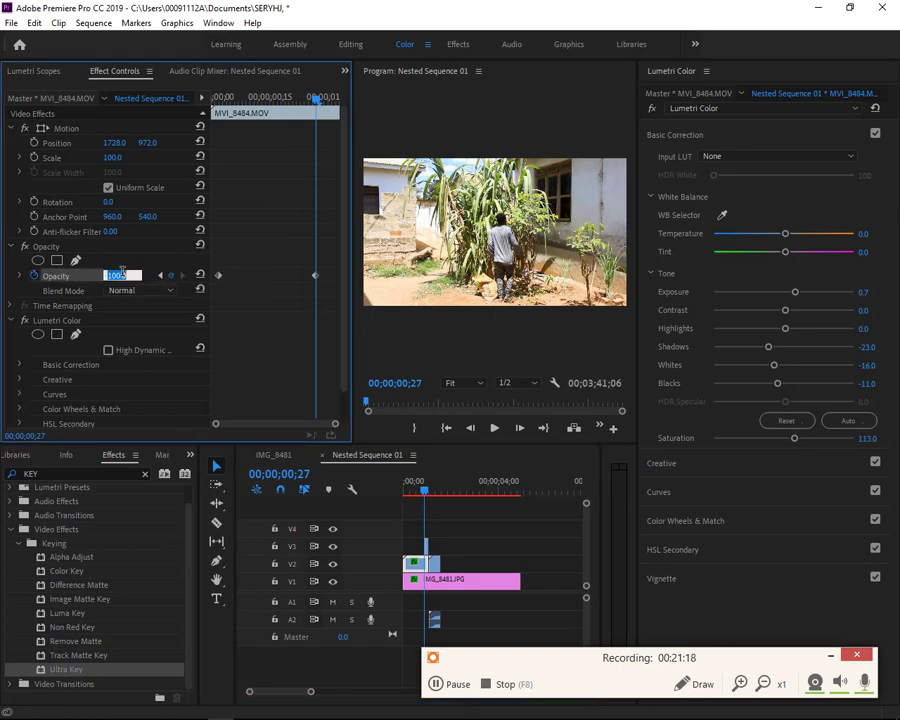
text(00)
key(Return)
click(437, 583)
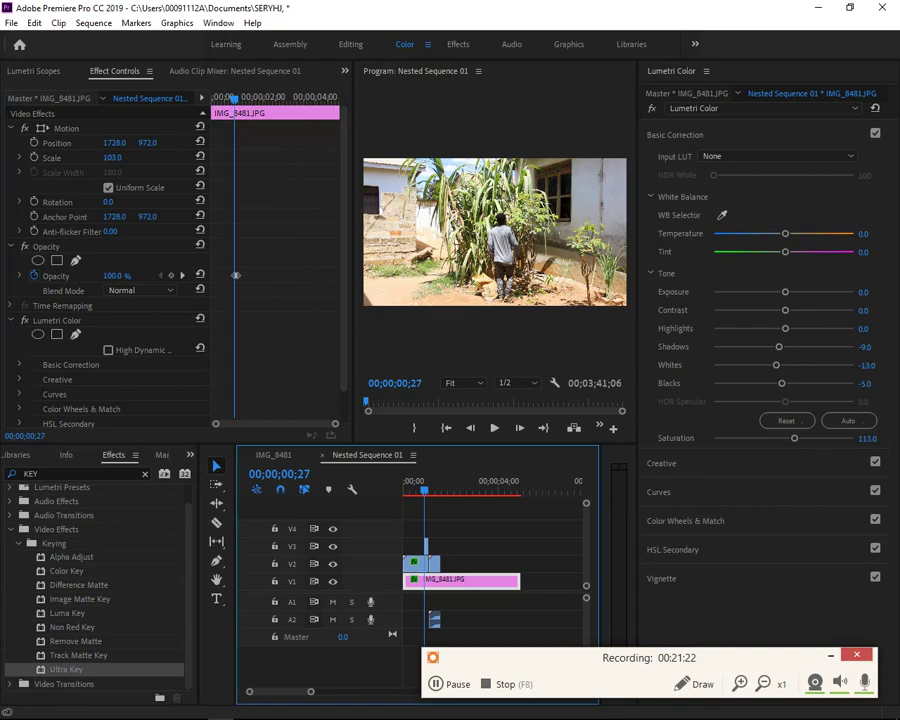
click(234, 274)
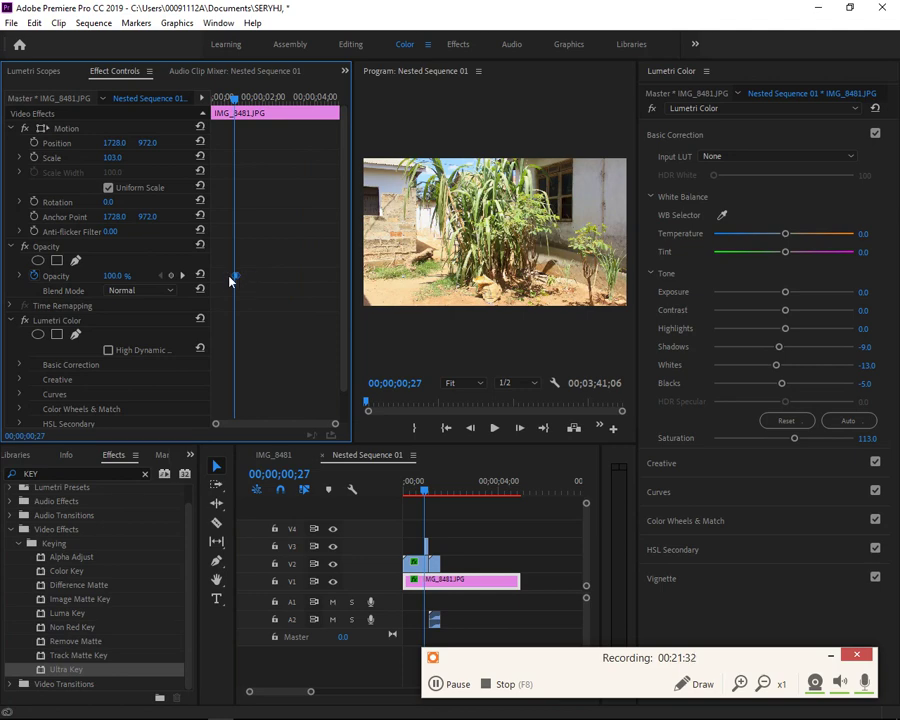
Clear the IMG_8481 opacity keyframe, park the playhead near frame 21 and deselect the clip.
right_click(234, 274)
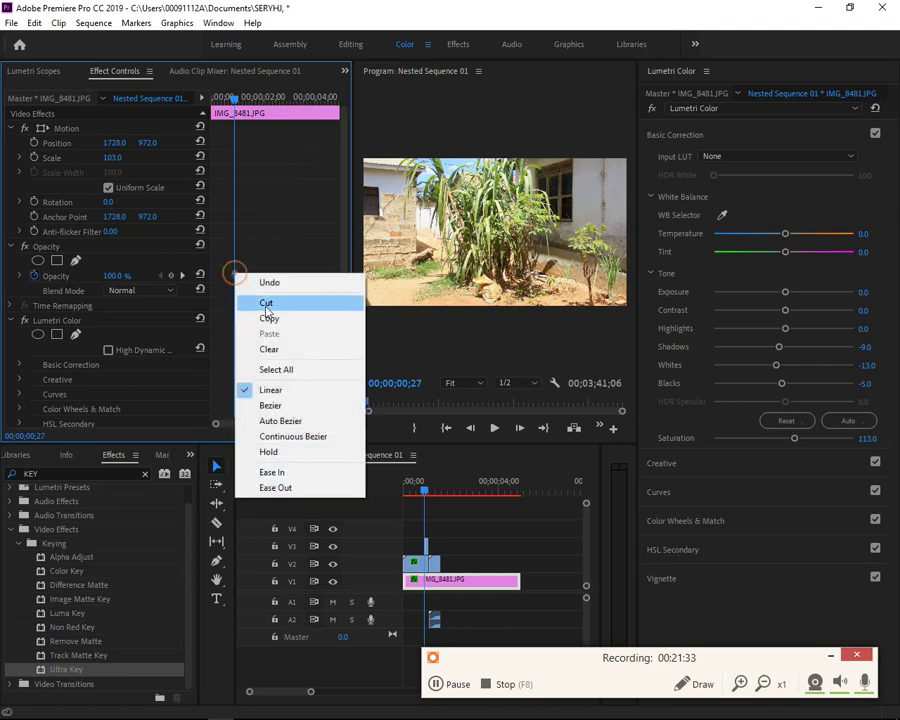
click(296, 349)
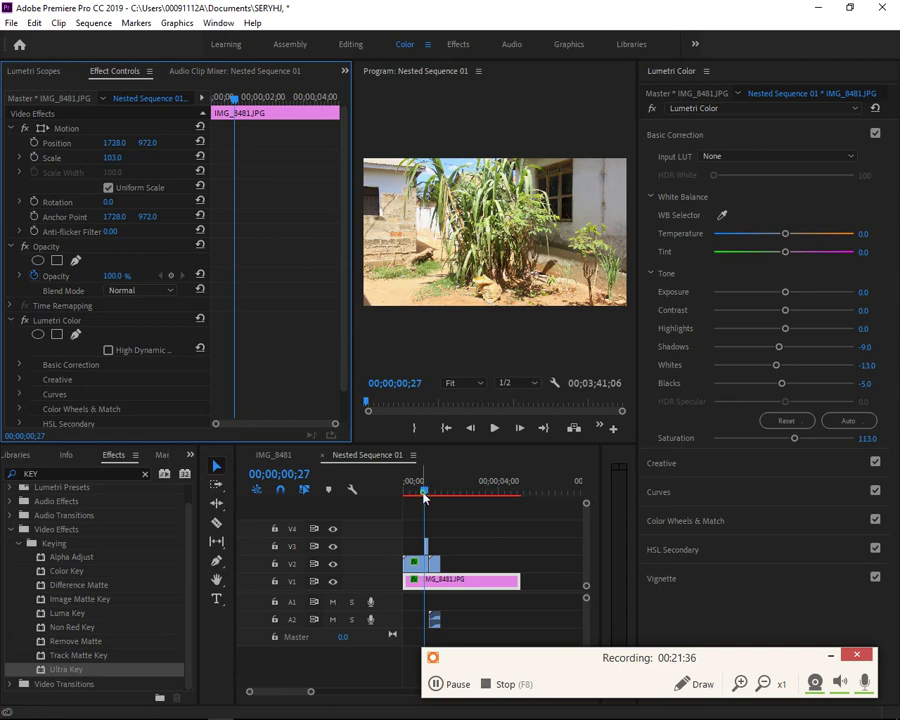
drag(424, 497, 420, 503)
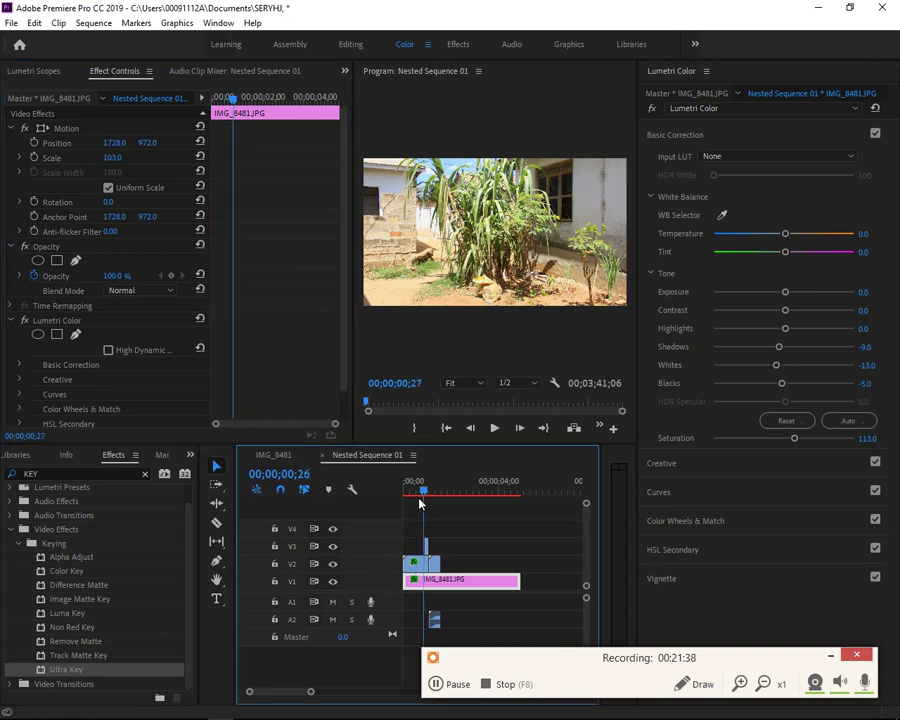
click(420, 500)
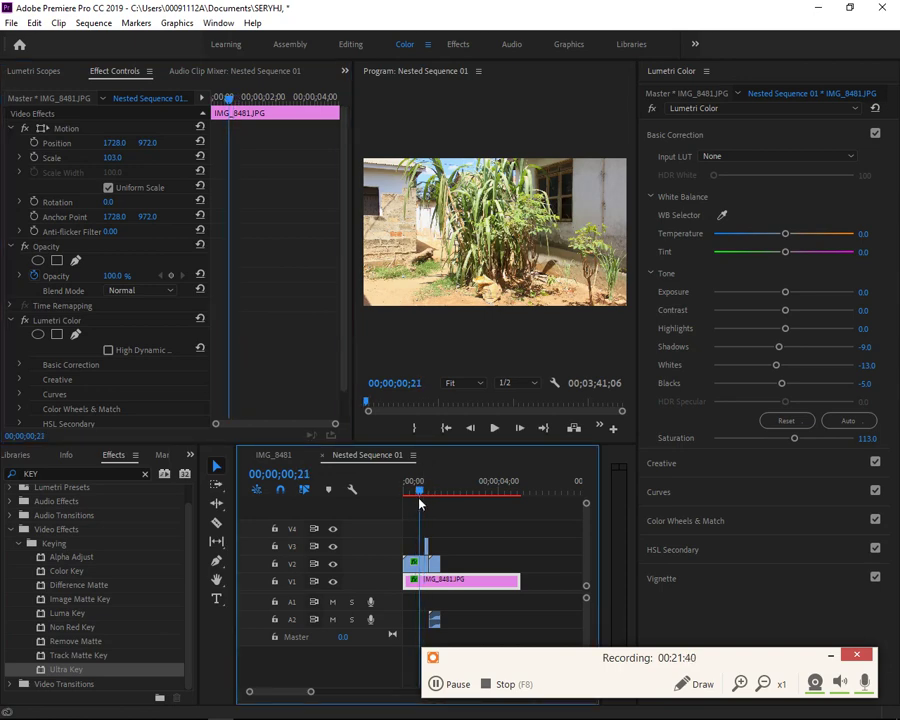
click(440, 515)
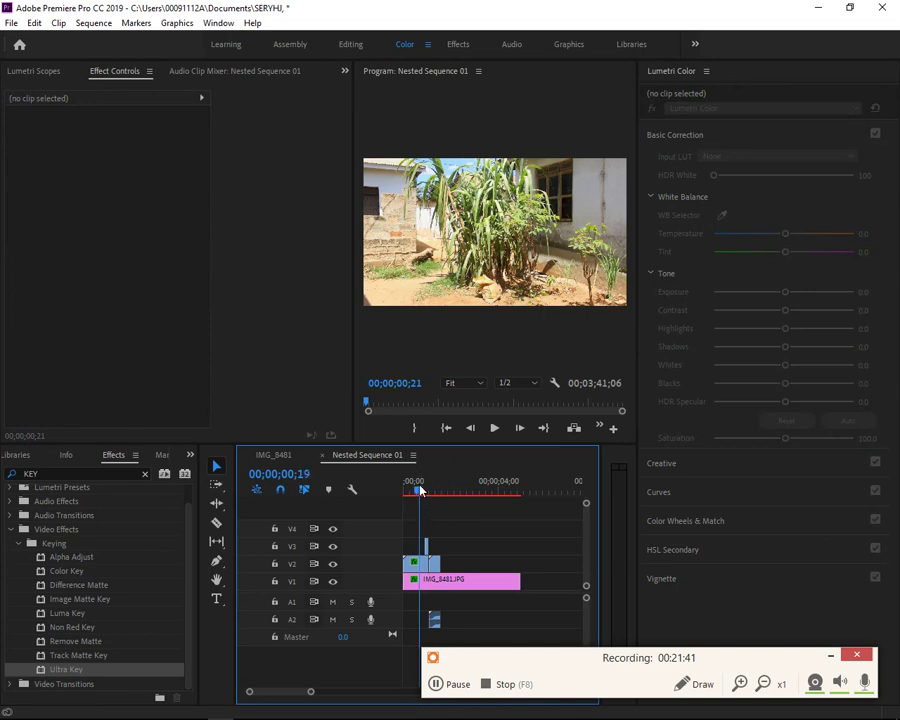
Scrub the snake composite through frames 12, 19 and 29, then switch to the Documents folder window.
click(420, 491)
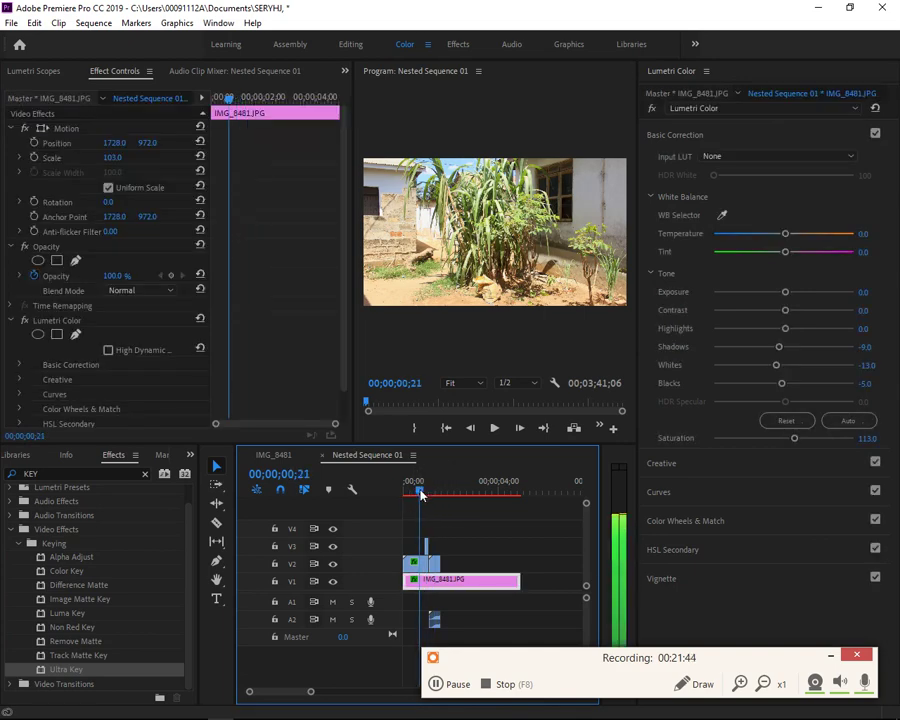
drag(421, 494, 425, 494)
click(448, 682)
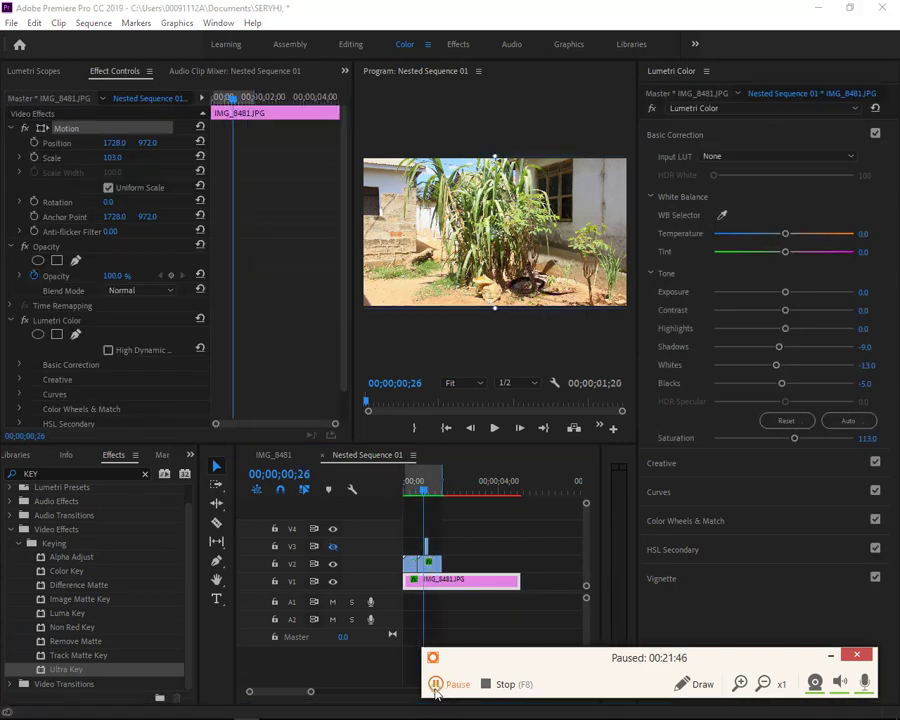
click(460, 675)
click(830, 655)
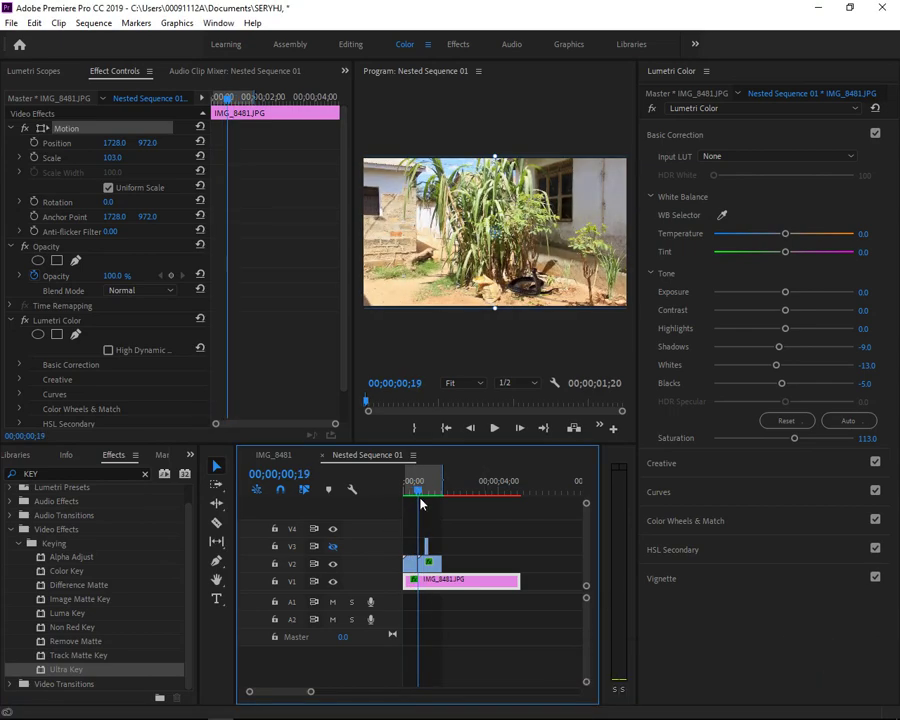
drag(420, 490, 413, 492)
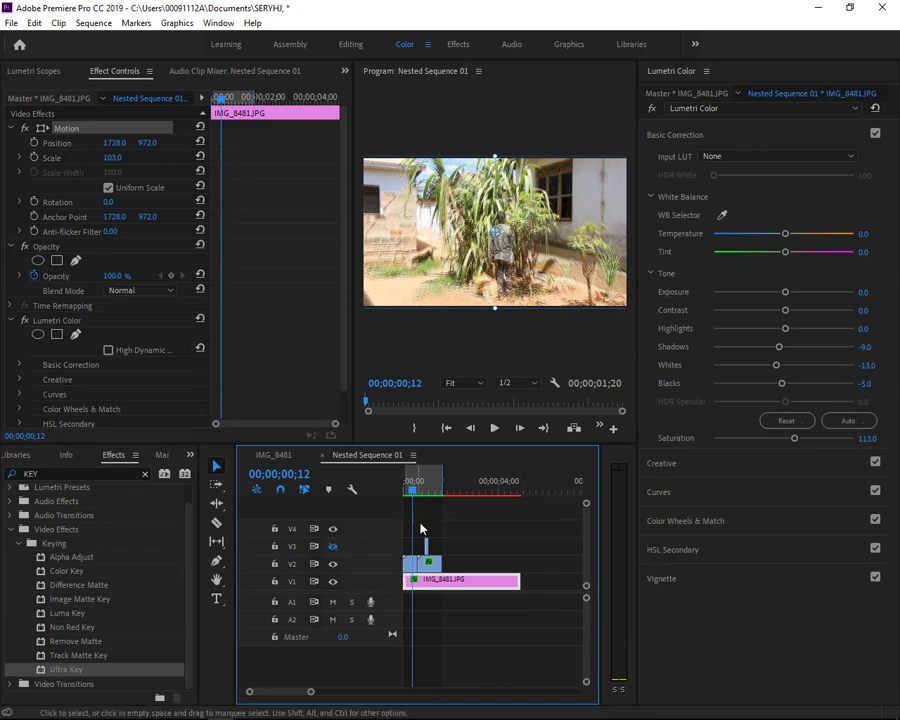
drag(415, 490, 421, 500)
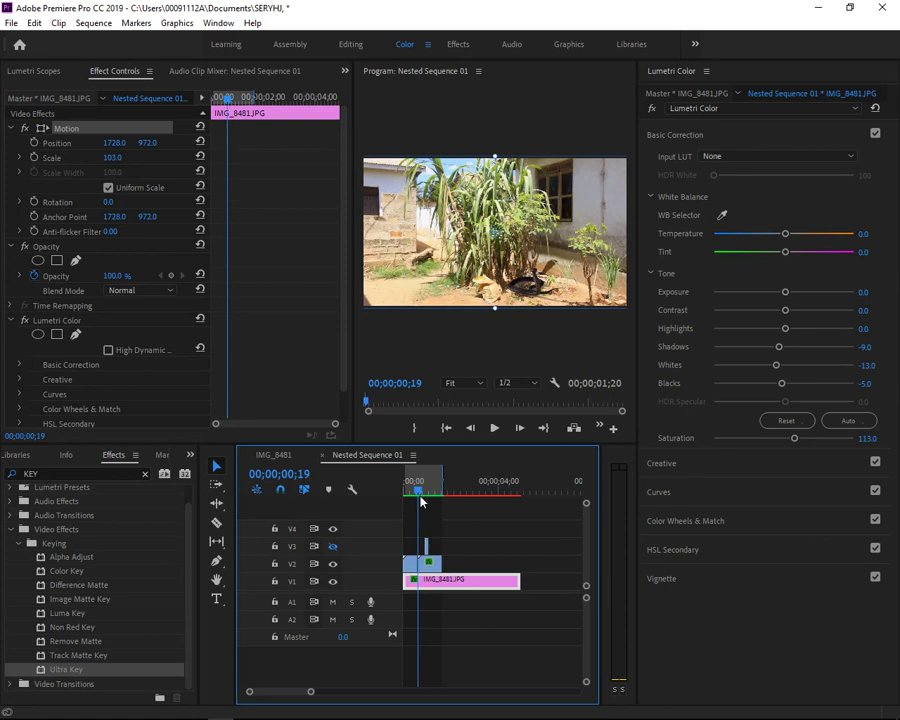
drag(421, 500, 426, 520)
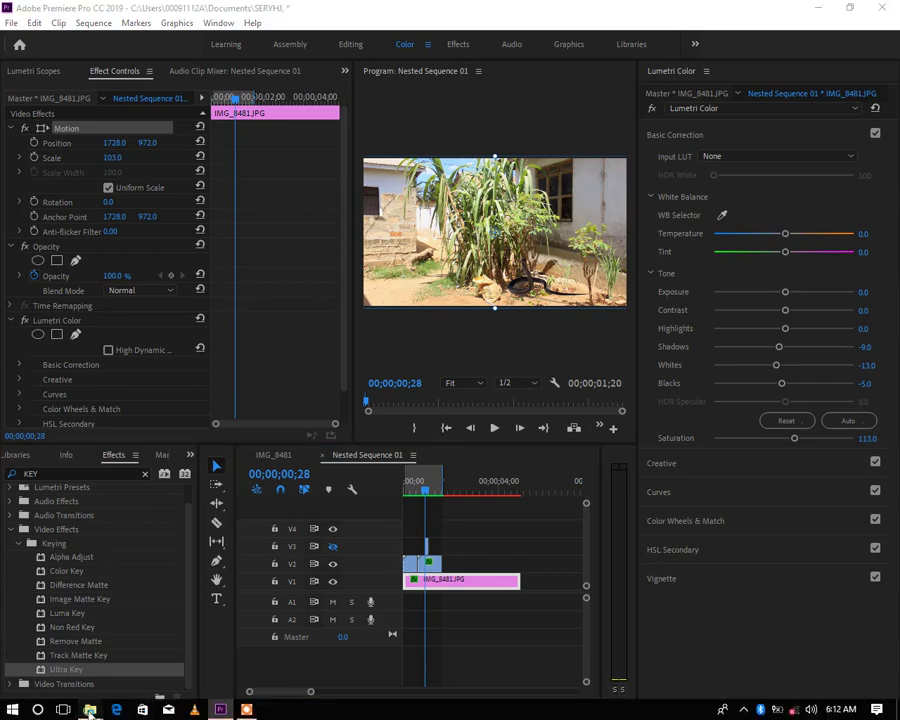
mouse_move(91, 709)
click(249, 646)
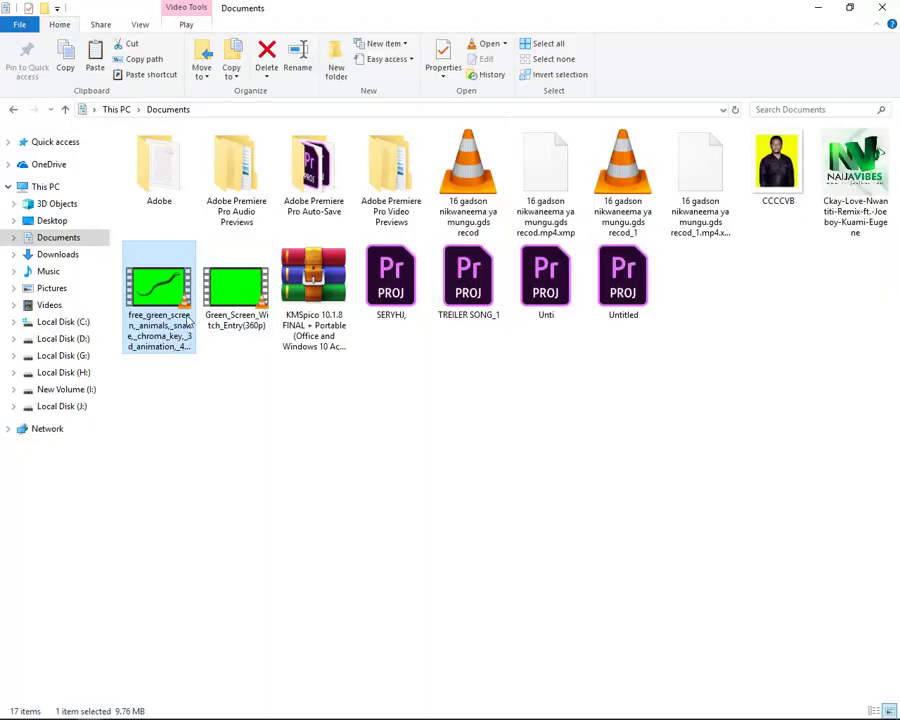
Play the green-screen snake mp4 in VLC, jump around its seek bar to review movements, then close it.
double_click(171, 300)
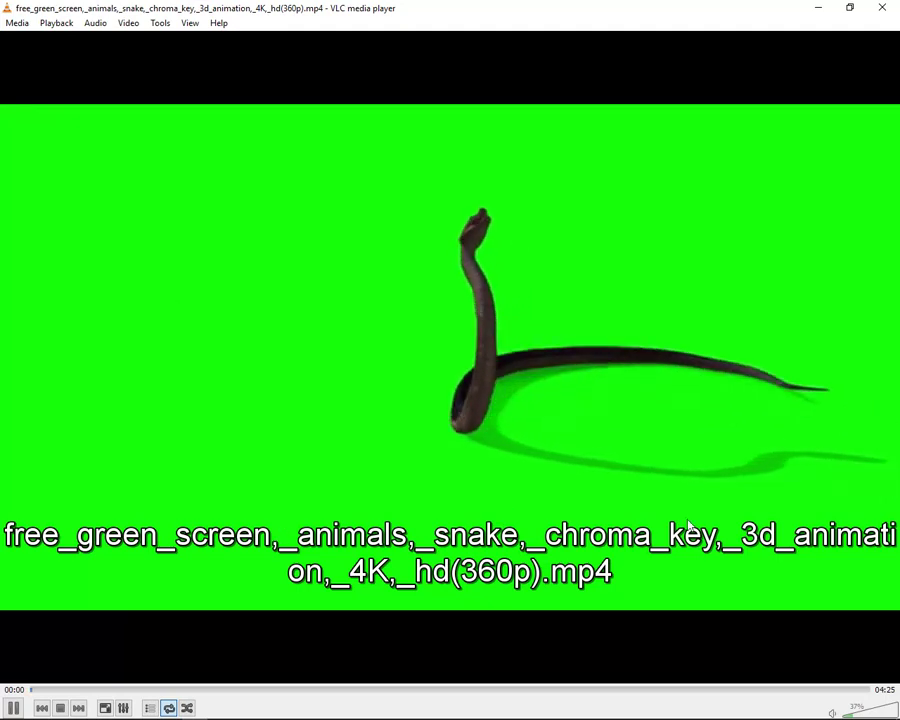
click(465, 693)
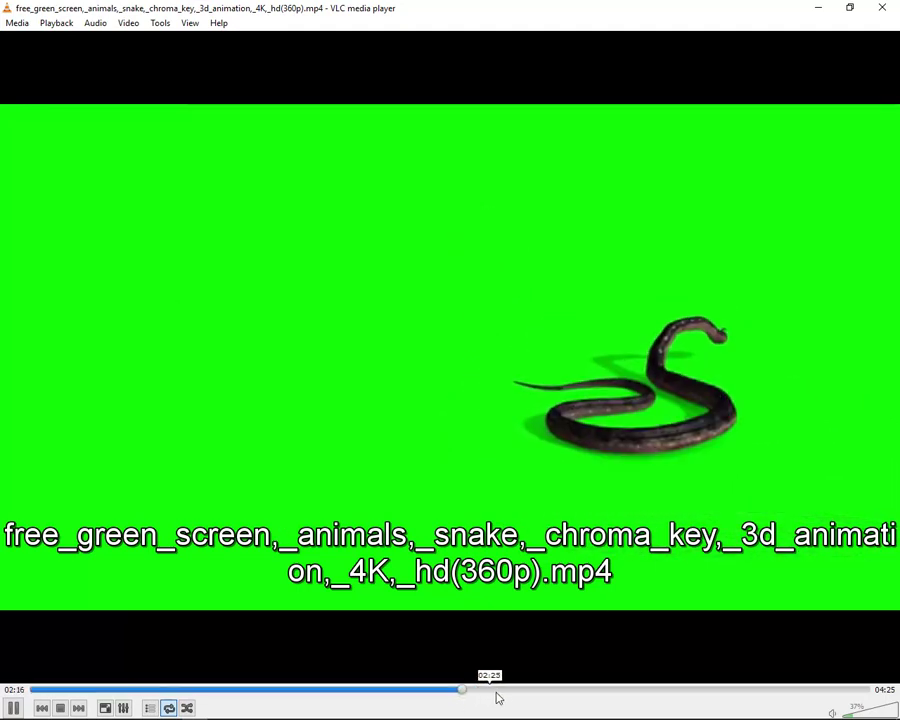
drag(518, 699, 621, 699)
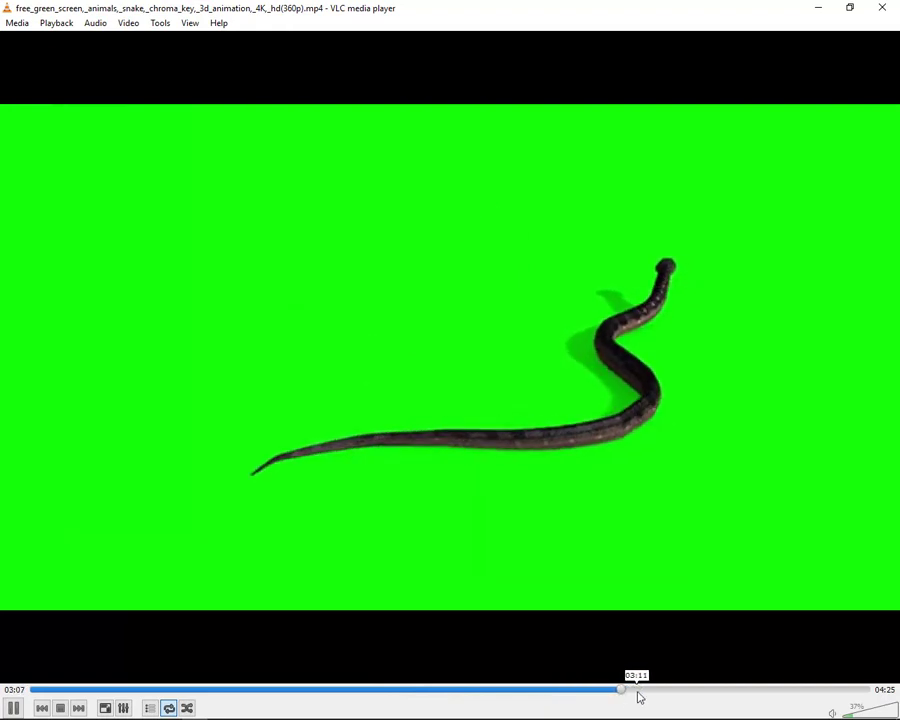
click(687, 692)
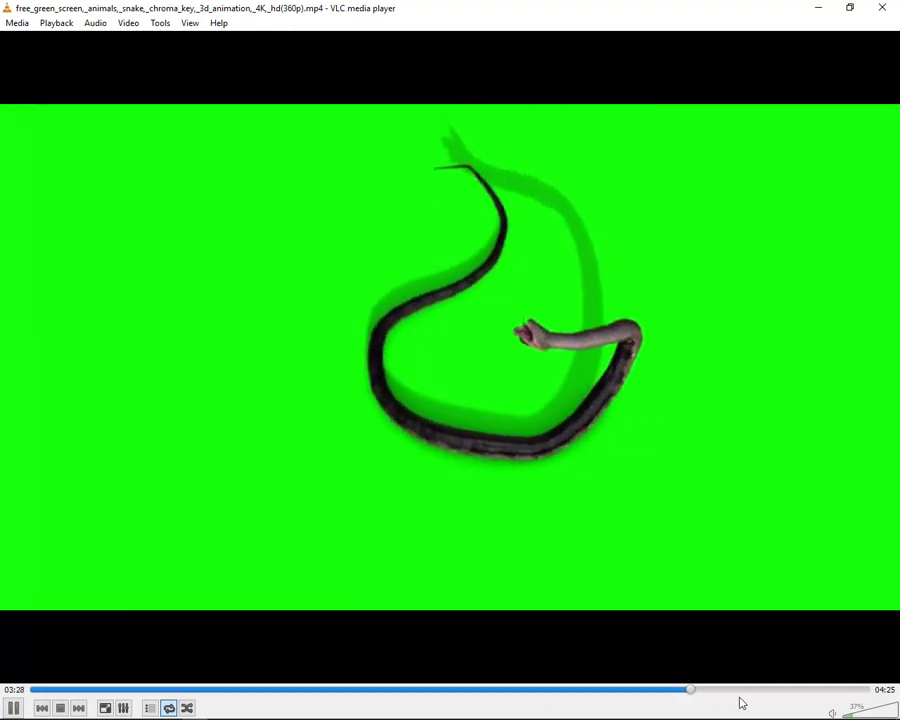
click(772, 692)
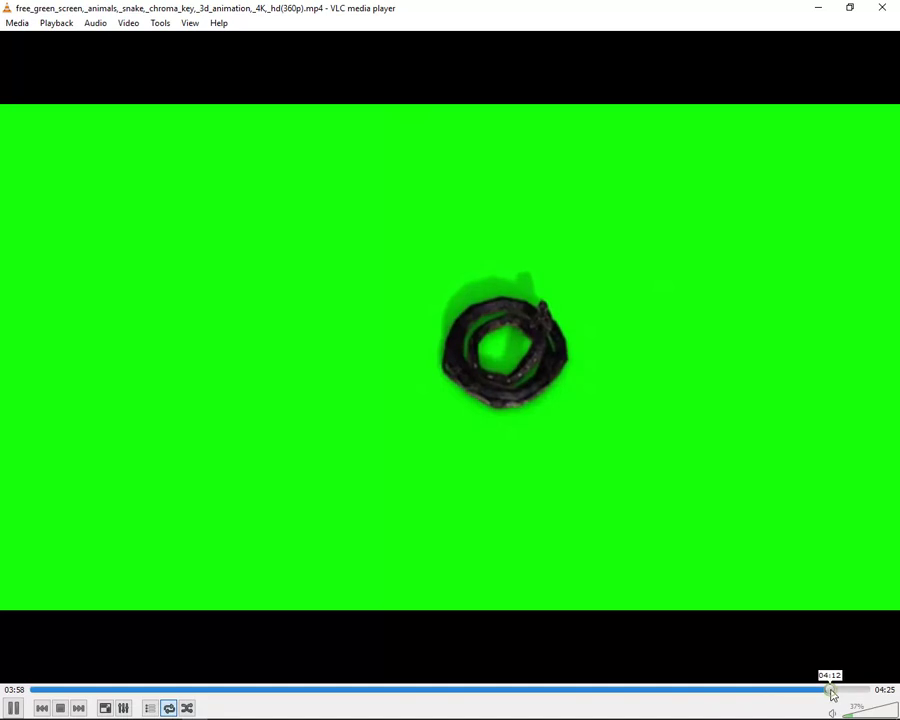
click(832, 689)
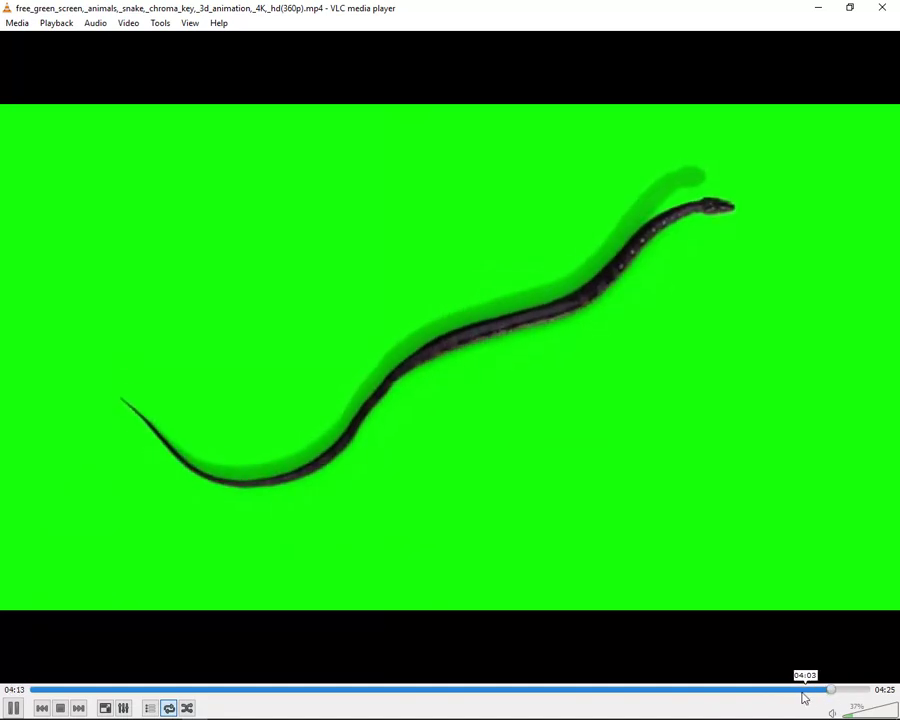
click(435, 689)
click(356, 700)
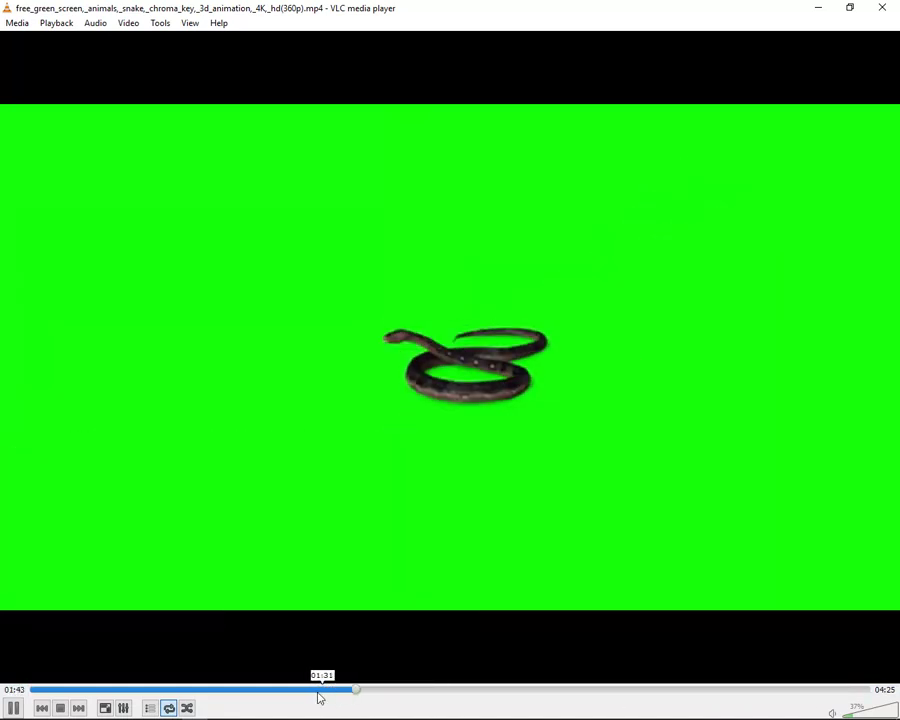
click(308, 692)
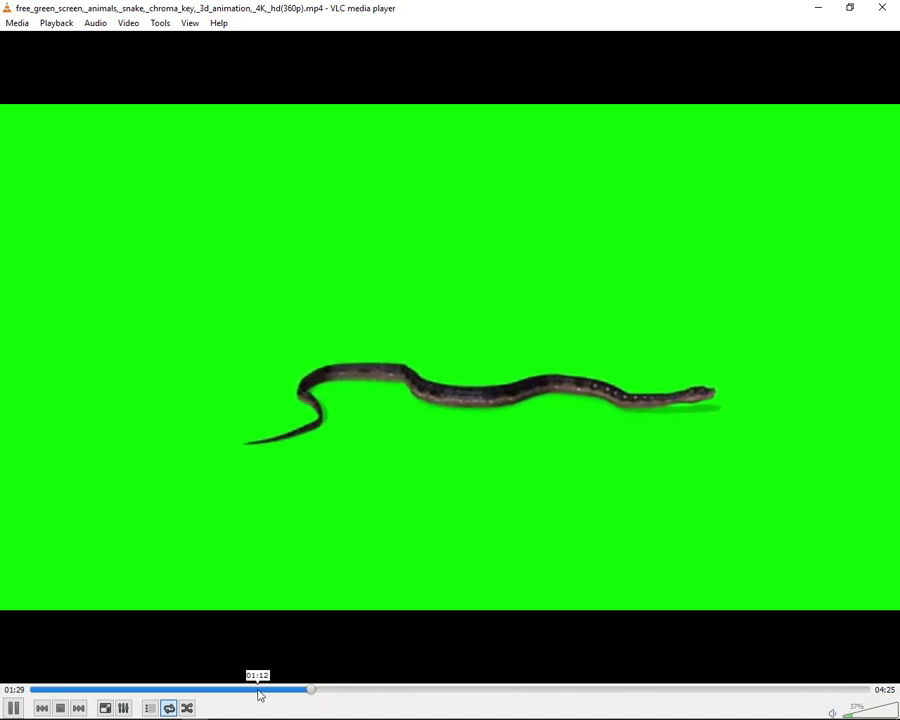
click(202, 690)
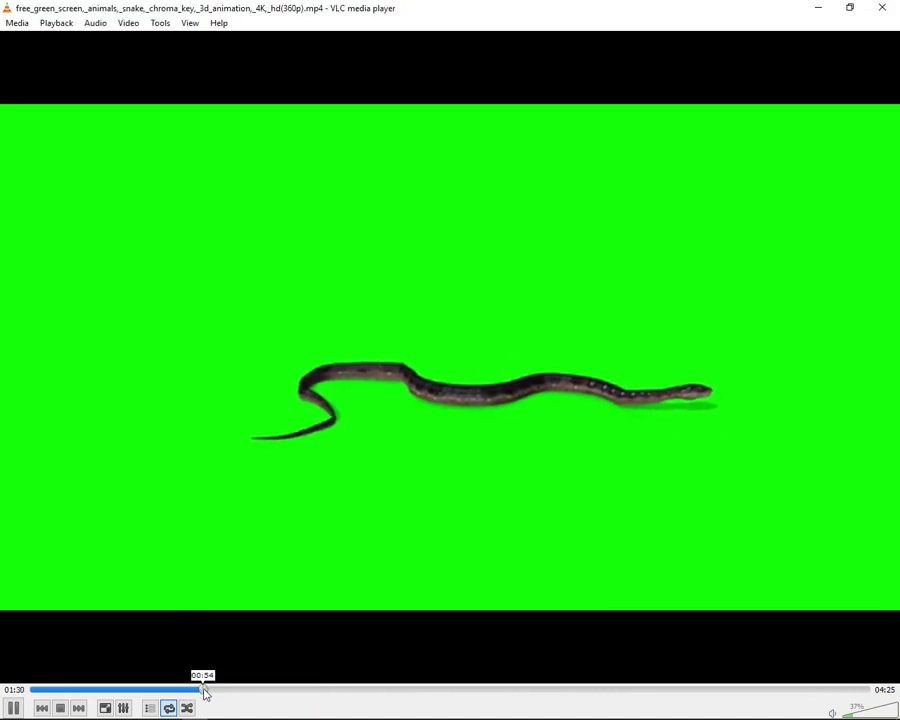
click(184, 690)
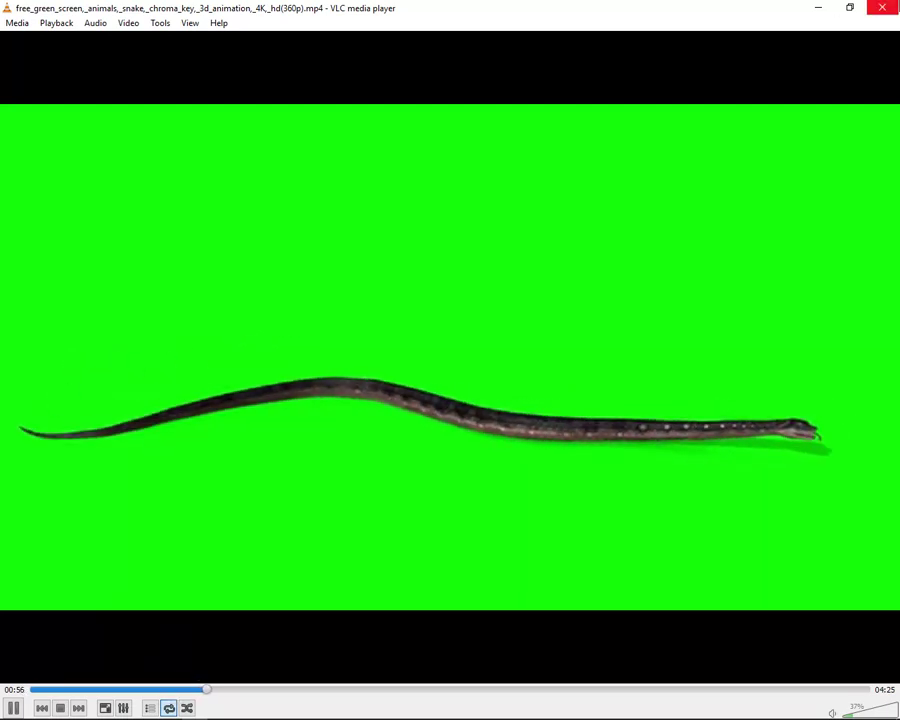
click(883, 8)
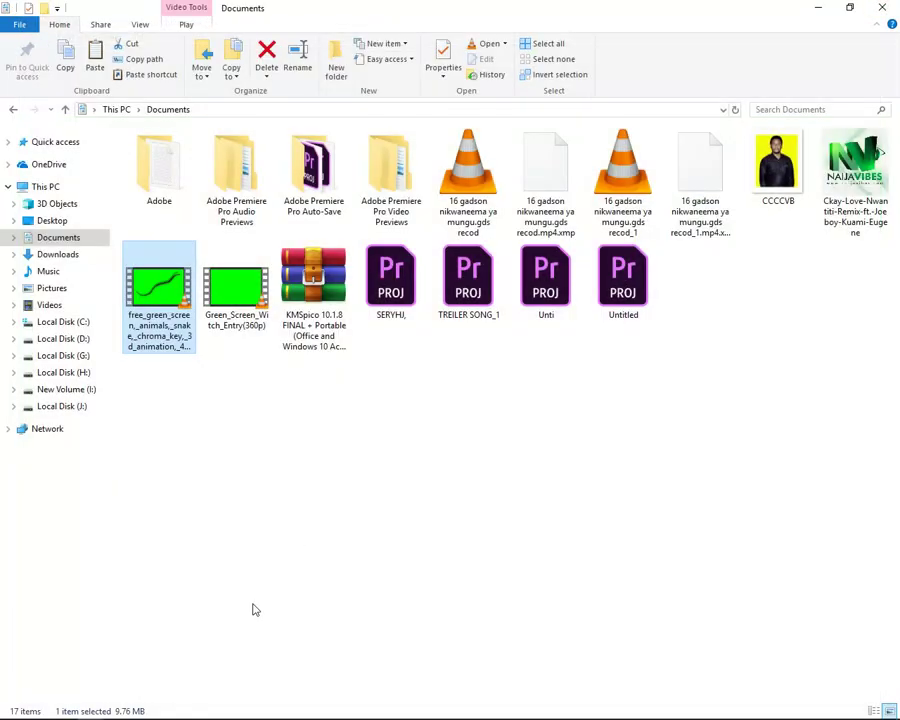
Back in Premiere, lengthen the green-screen snake clip and scrub the sequence to check it.
click(219, 710)
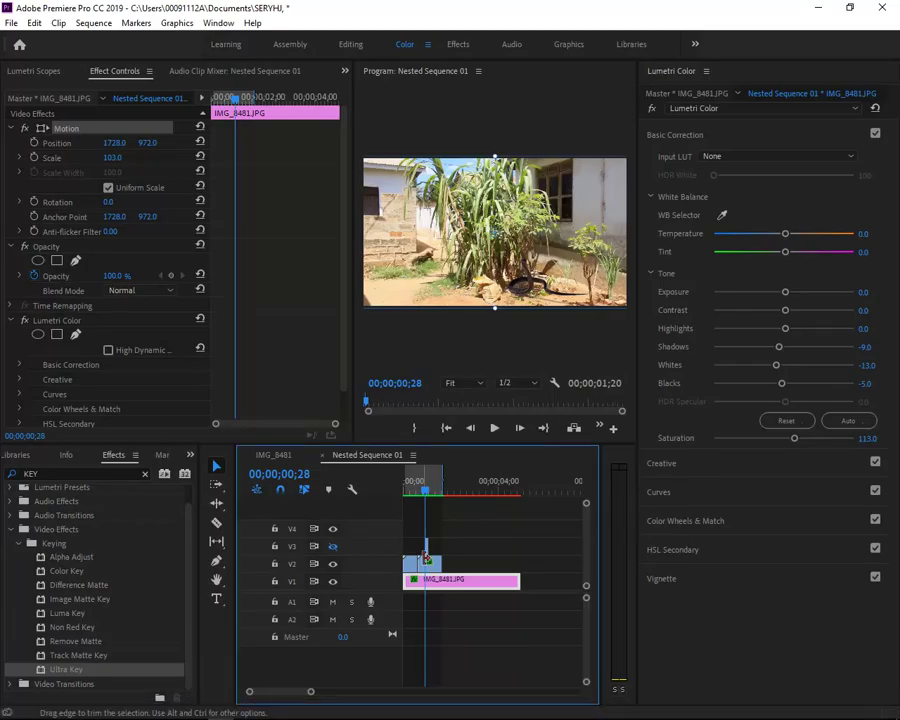
drag(504, 566, 580, 566)
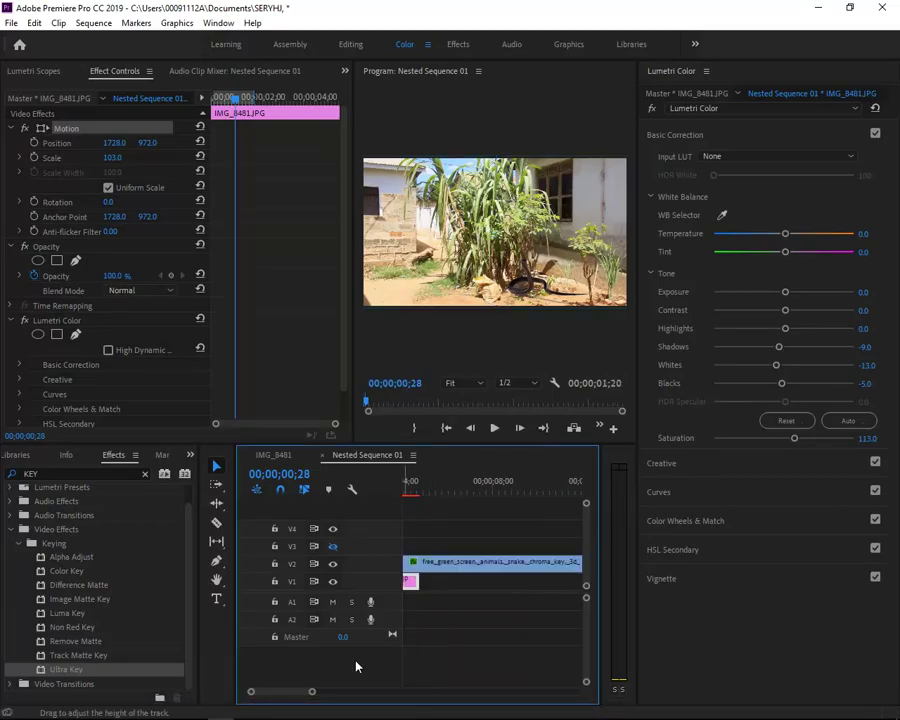
drag(319, 694, 386, 692)
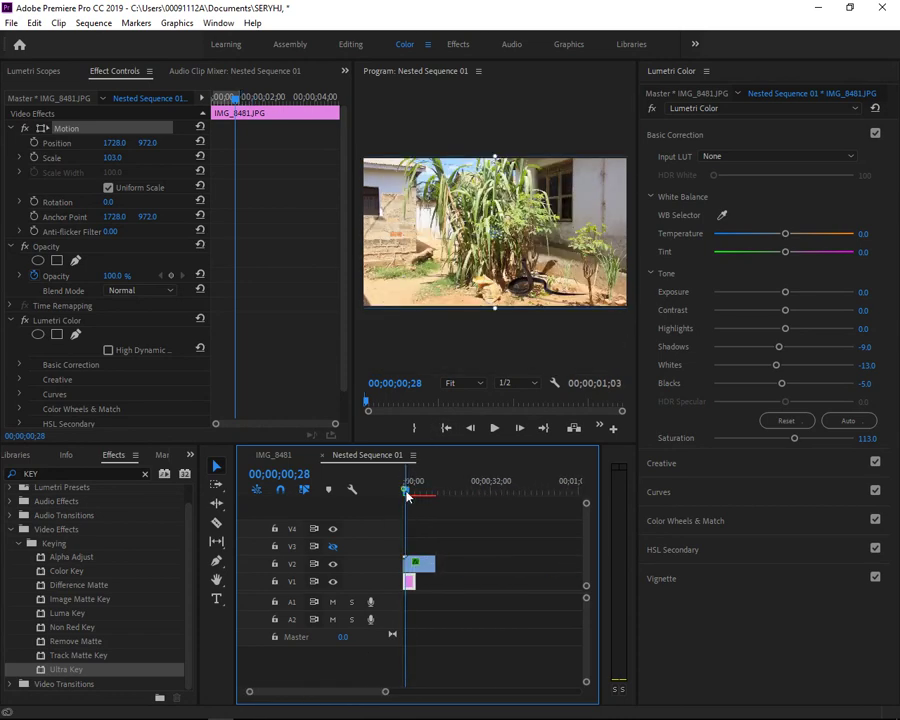
drag(407, 496, 425, 527)
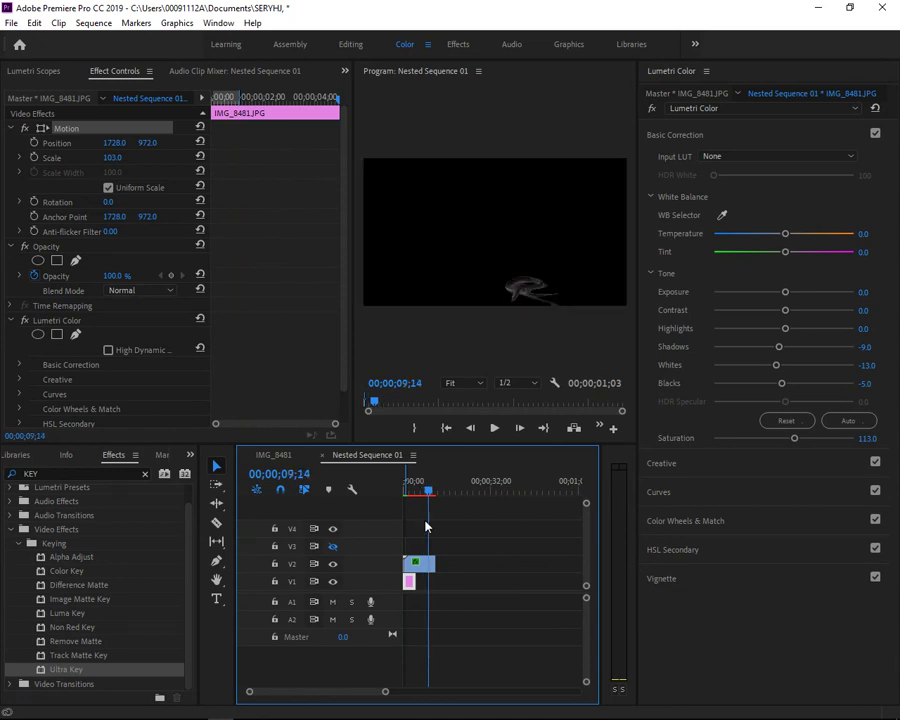
Extend the IMG_8481 photo and snake clip to end together, with the playhead at 00;01;44;07.
drag(414, 581, 494, 588)
mouse_move(434, 563)
mouse_down()
mouse_move(533, 563)
mouse_move(525, 585)
mouse_up()
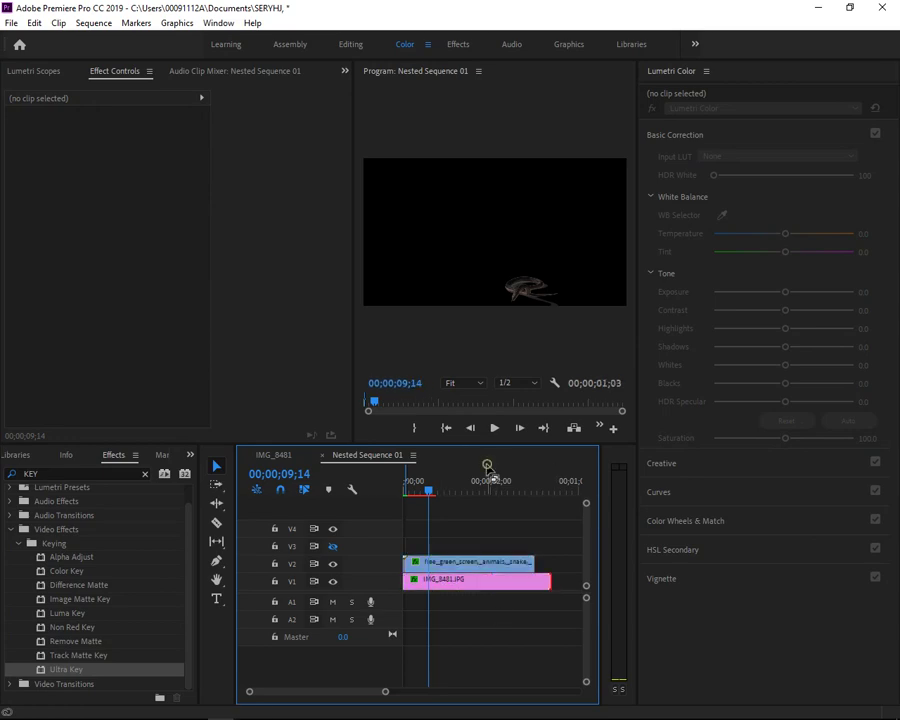
click(472, 488)
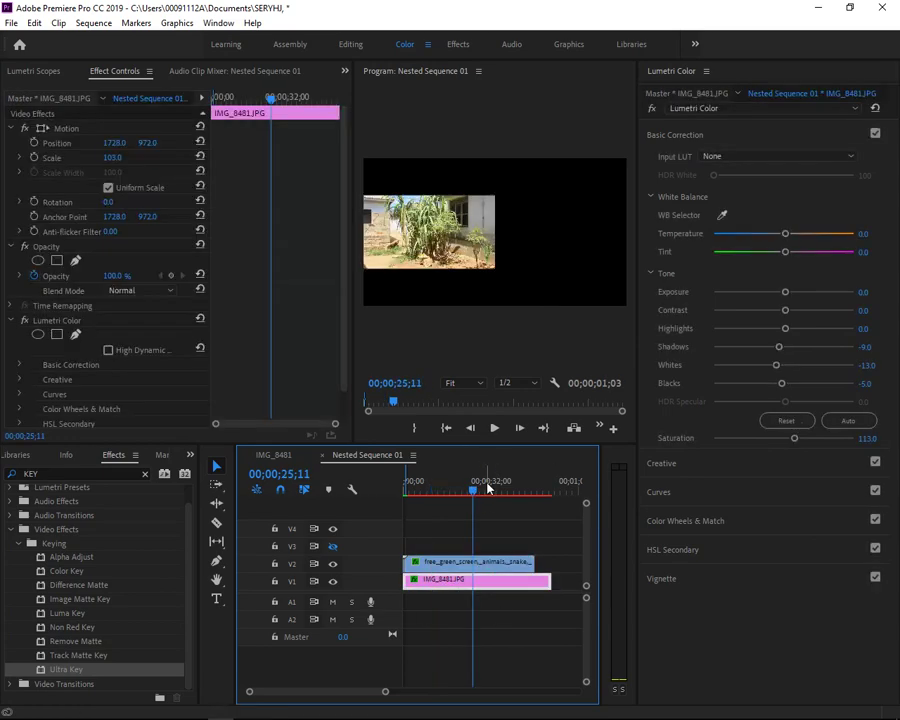
drag(507, 485, 494, 485)
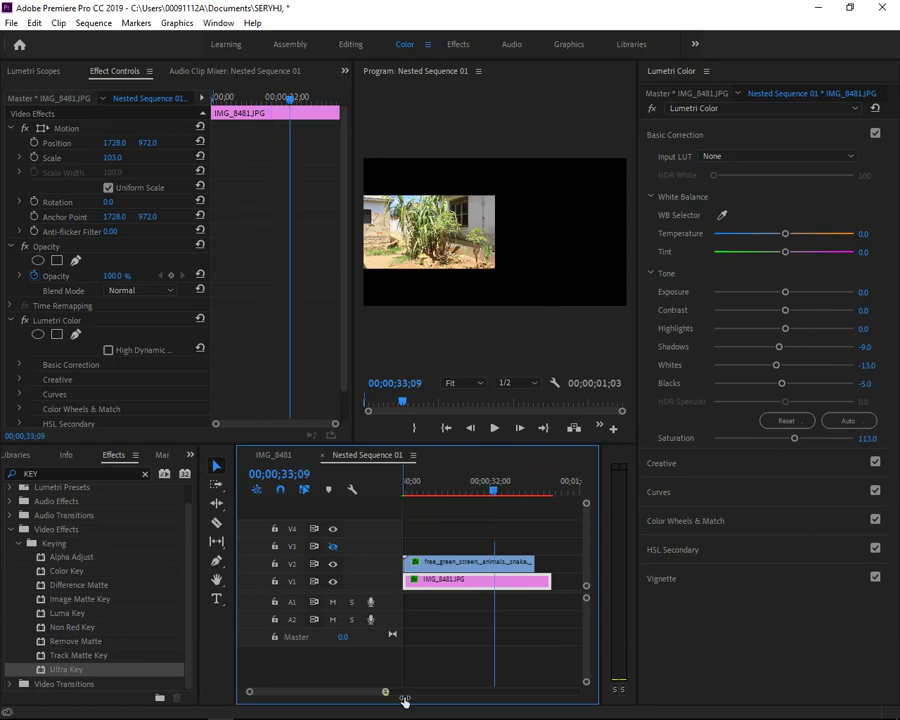
mouse_move(405, 701)
mouse_down()
mouse_move(458, 600)
mouse_move(545, 562)
mouse_up()
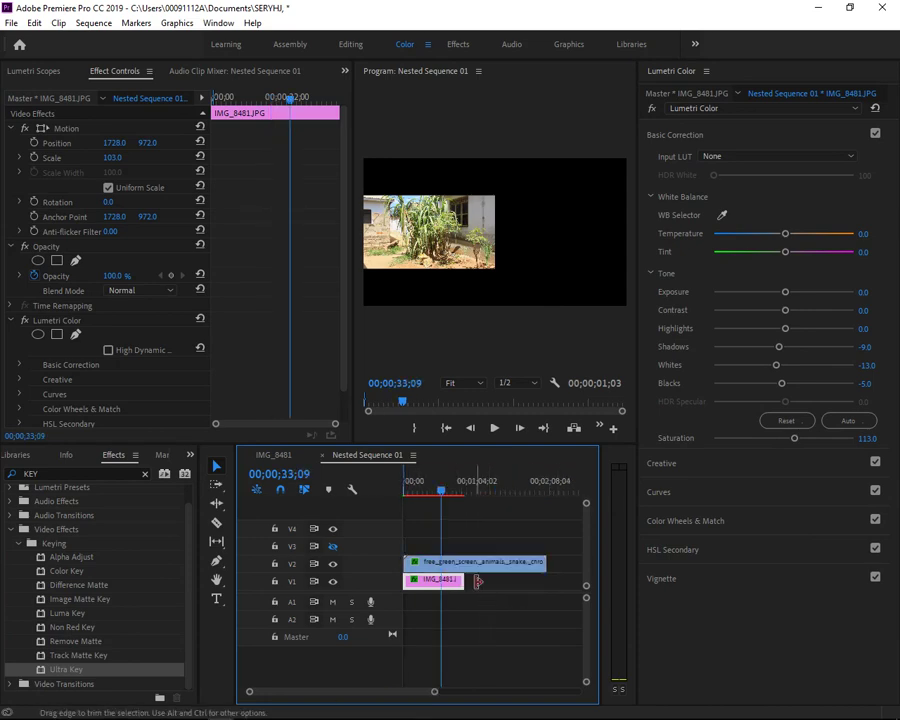
drag(463, 581, 552, 582)
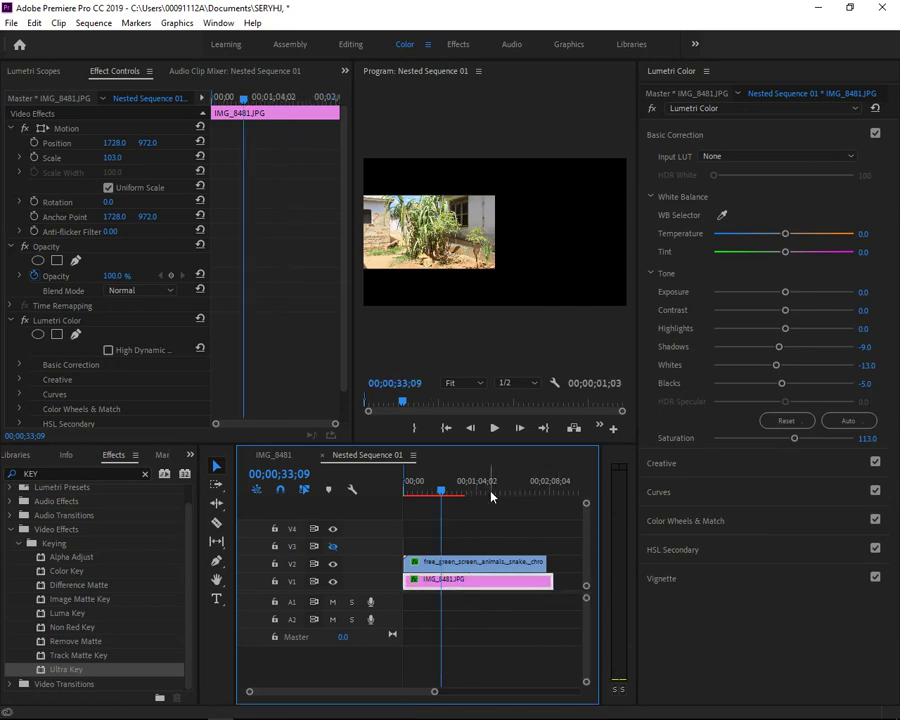
drag(489, 490, 516, 491)
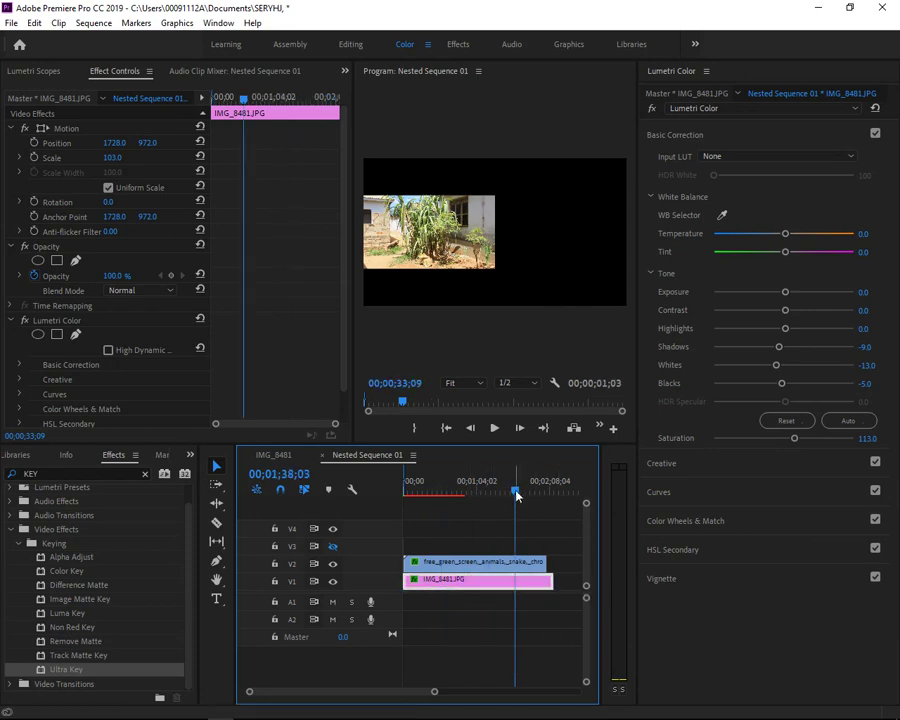
drag(565, 559, 561, 582)
drag(526, 500, 524, 507)
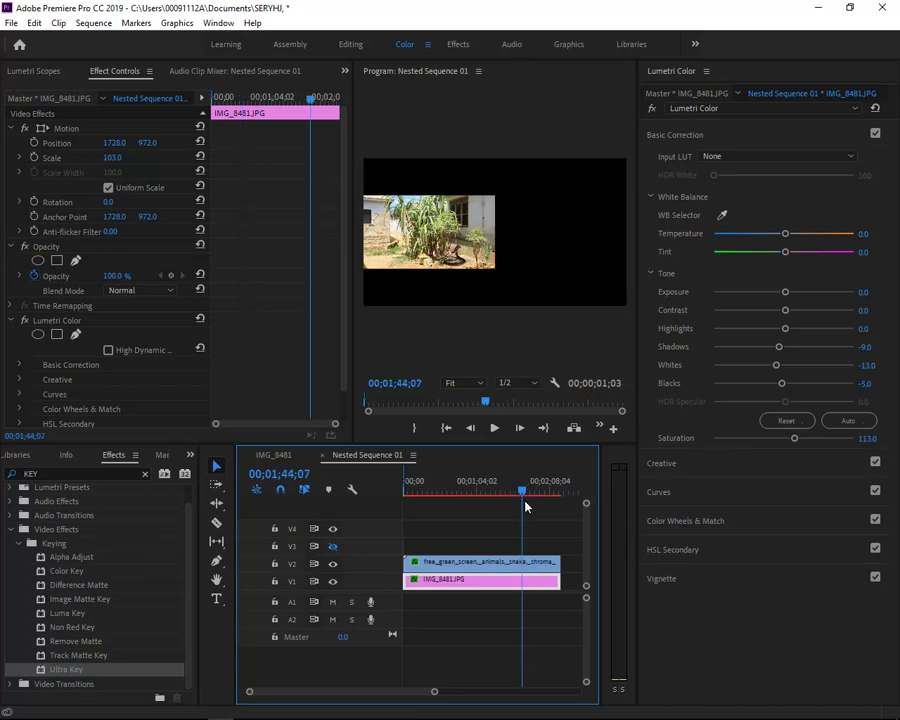
Razor the V2 snake clip at 00;01;44;07, clear the earlier piece, and ripple delete the gap.
click(464, 264)
click(218, 522)
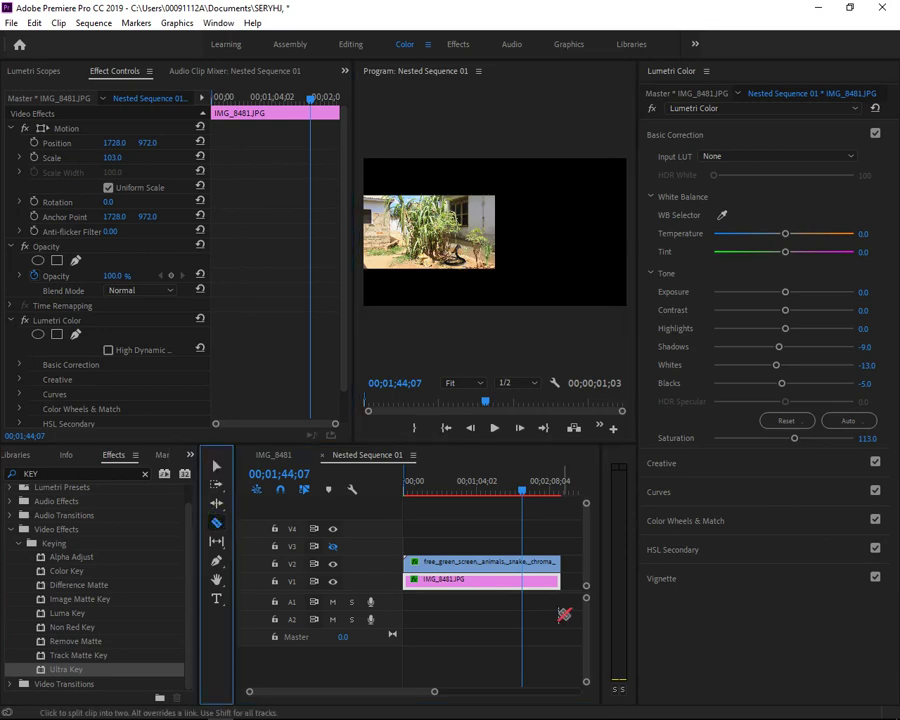
click(524, 562)
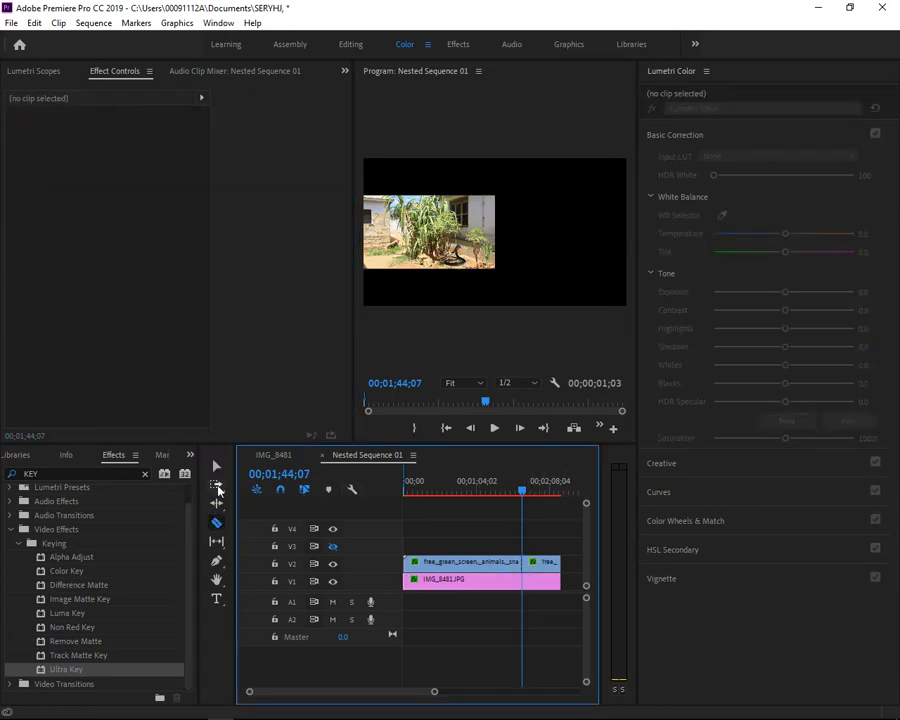
click(216, 466)
click(506, 565)
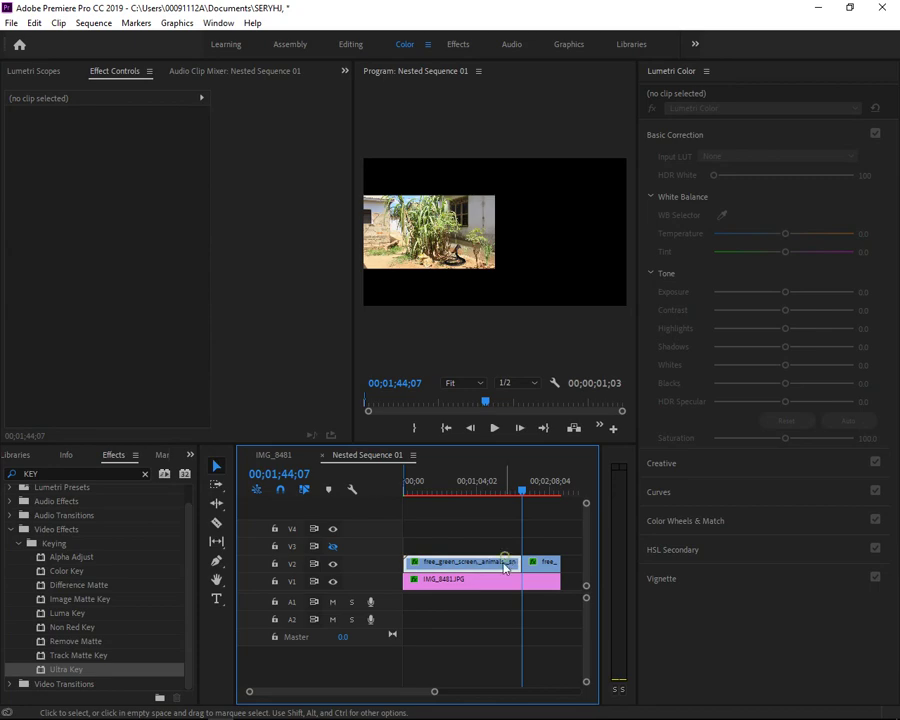
right_click(506, 565)
click(535, 126)
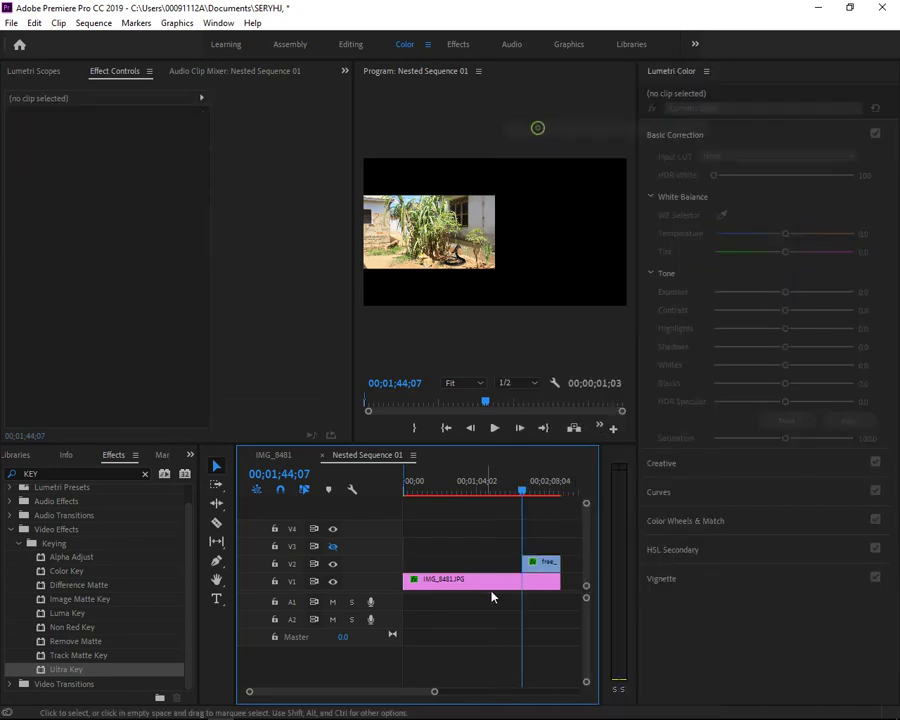
right_click(477, 560)
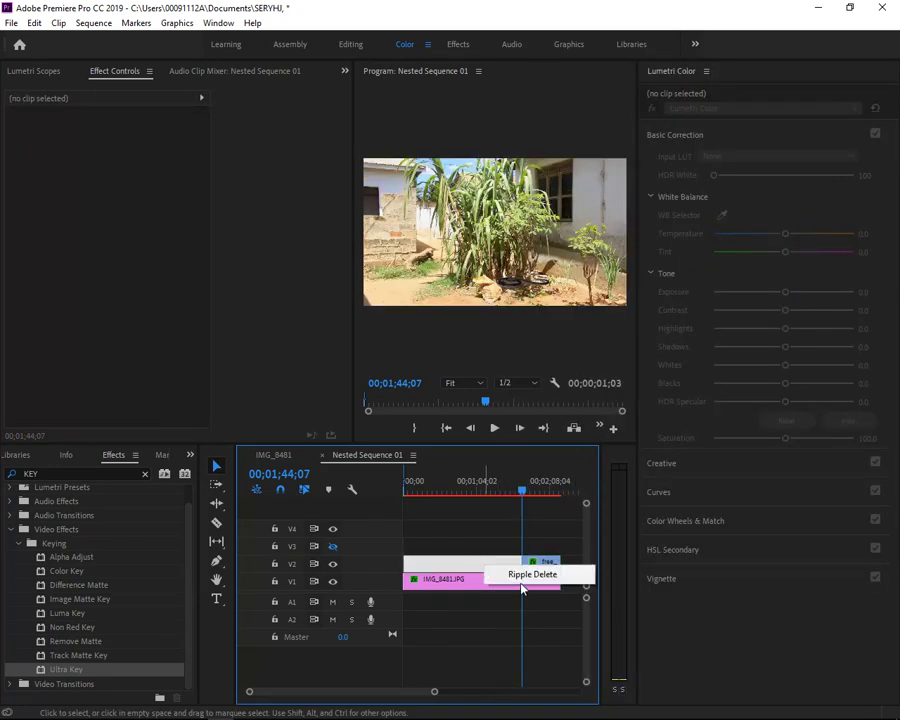
click(519, 575)
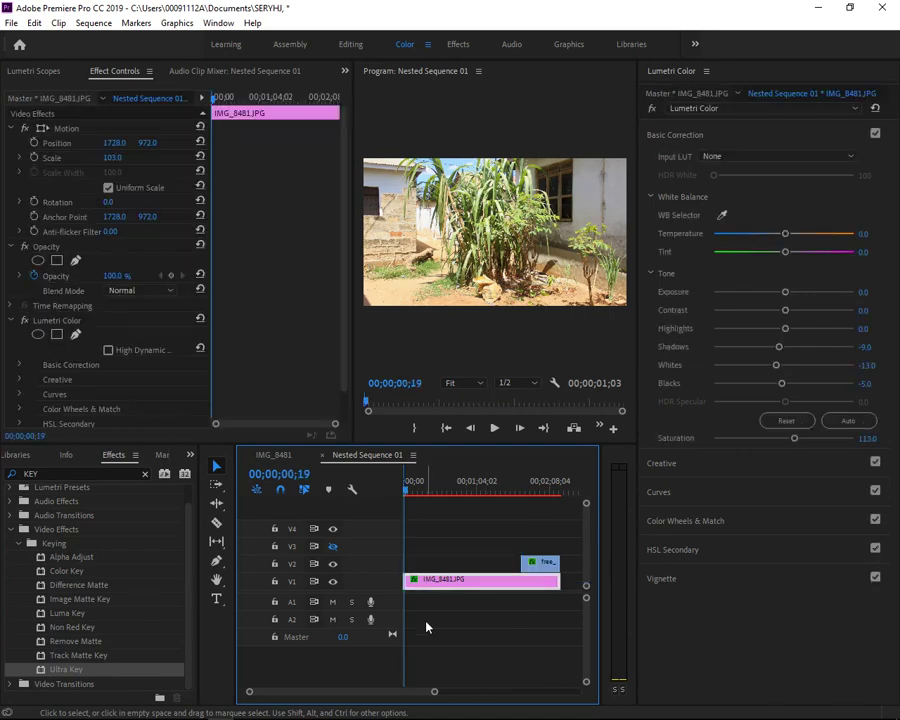
Drag the timeline zoom handle to the far right so all of Nested Sequence 01 is visible.
mouse_move(435, 694)
mouse_down()
mouse_move(590, 668)
mouse_move(522, 691)
mouse_up()
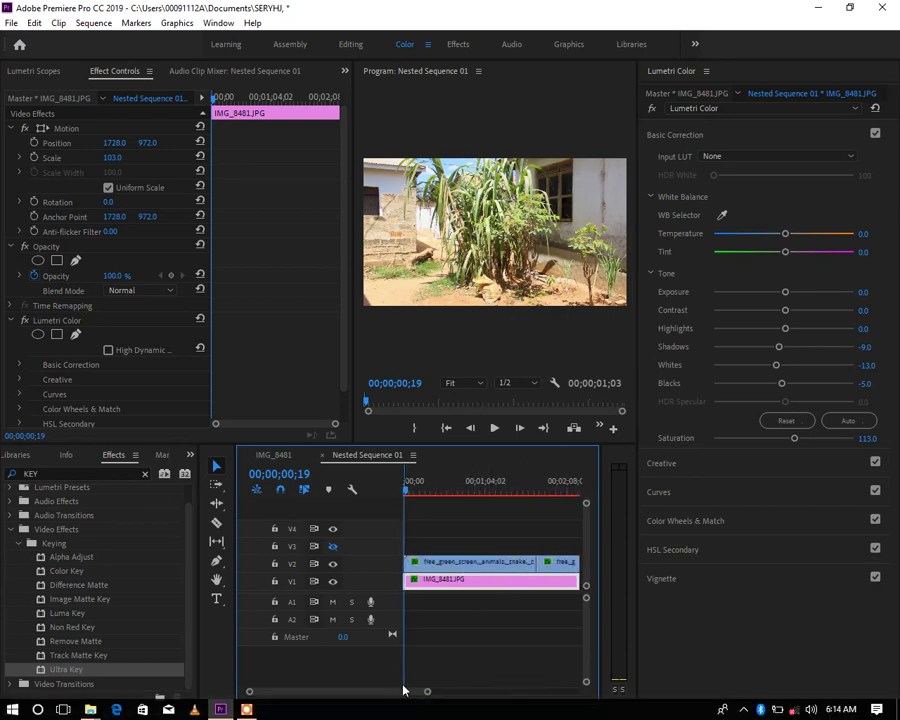
drag(427, 694, 557, 676)
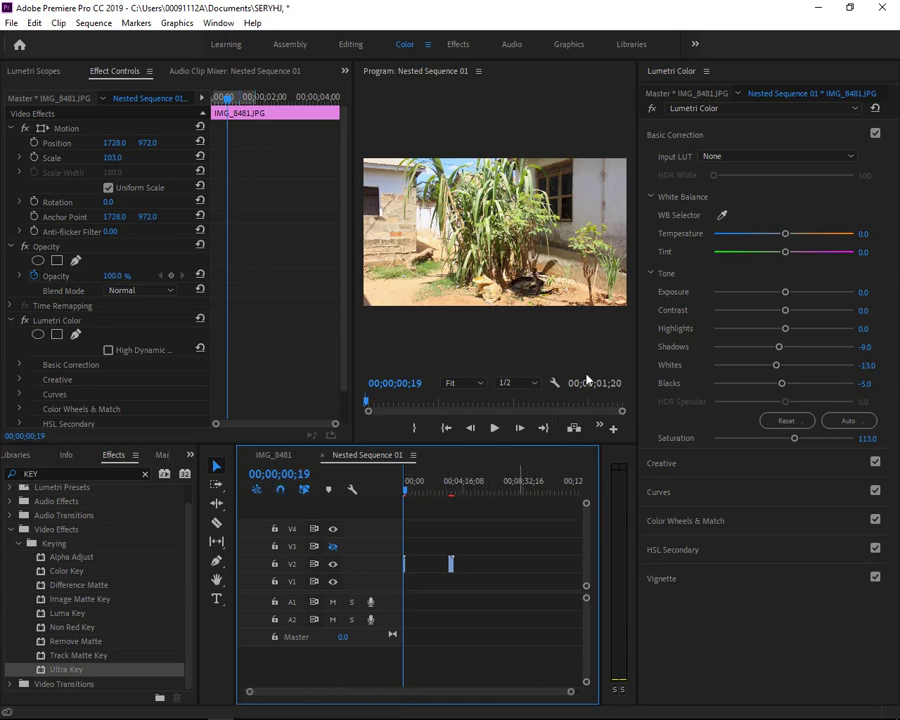
mouse_move(447, 718)
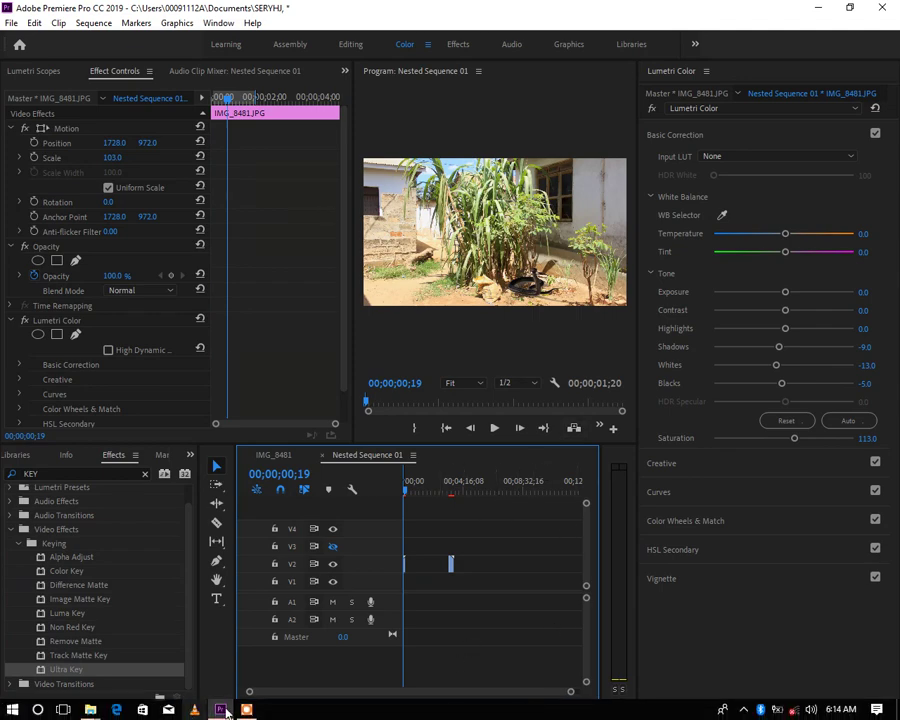